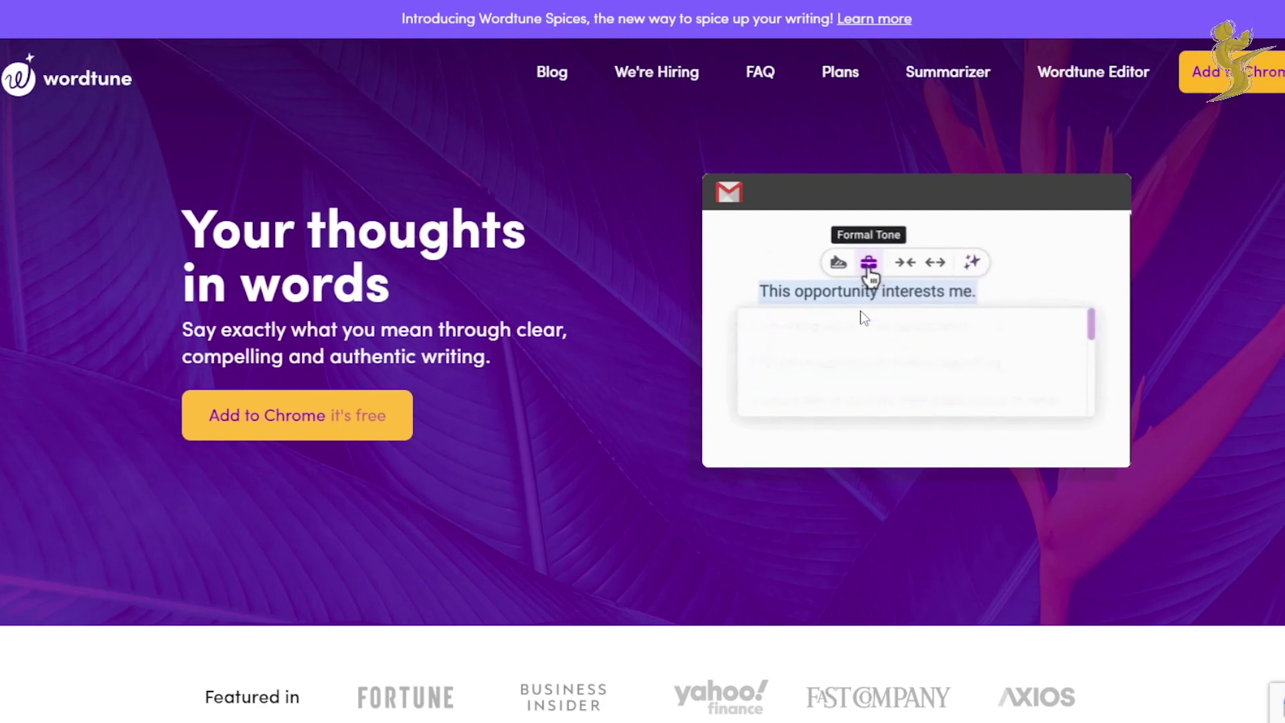
# Step: Scroll down to the empty 'Get a feel for what Wordtune can do!' demo box and click into it
pyautogui.scroll(-7, 621, 414)
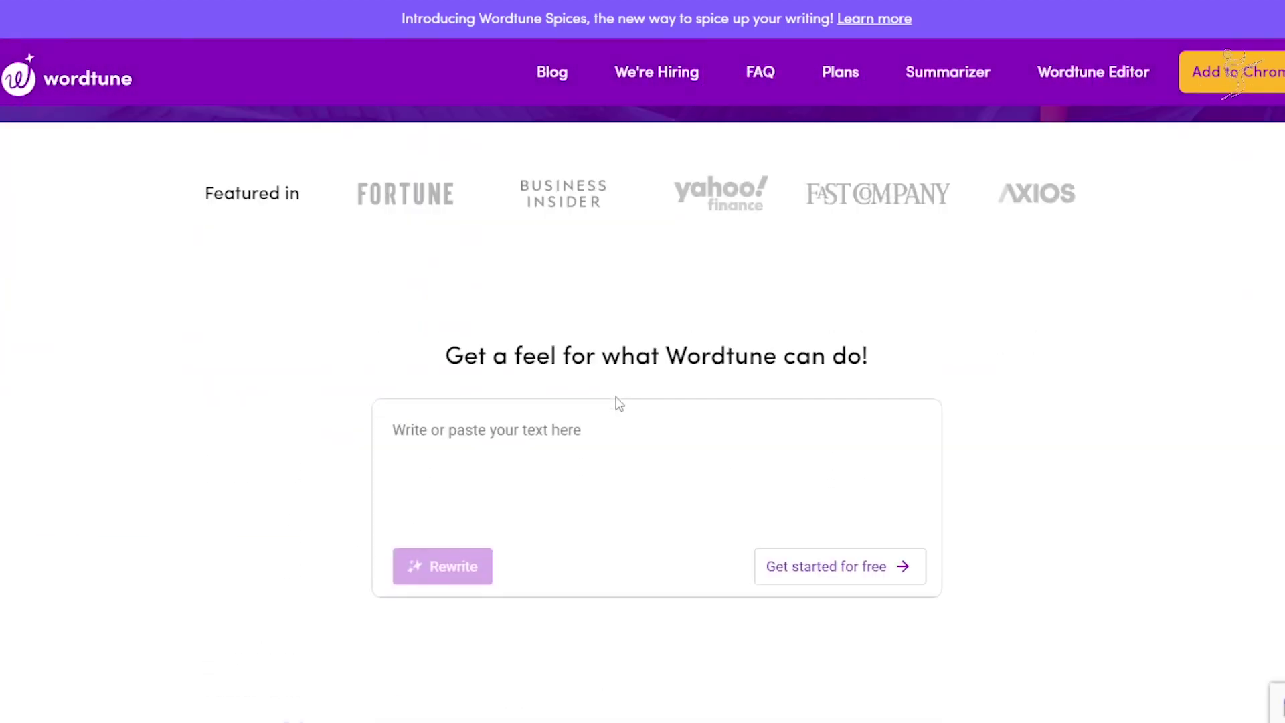
pyautogui.scroll(-2, 597, 364)
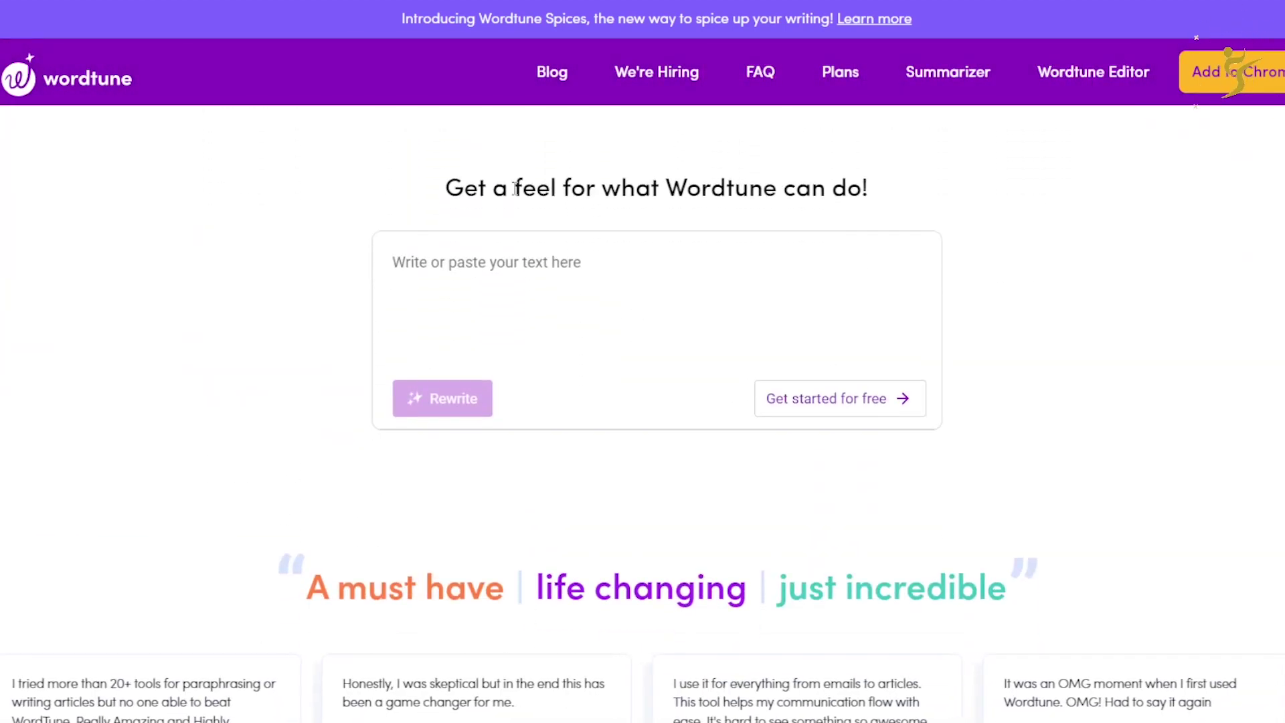
pyautogui.moveTo(494, 187); pyautogui.dragTo(682, 196)
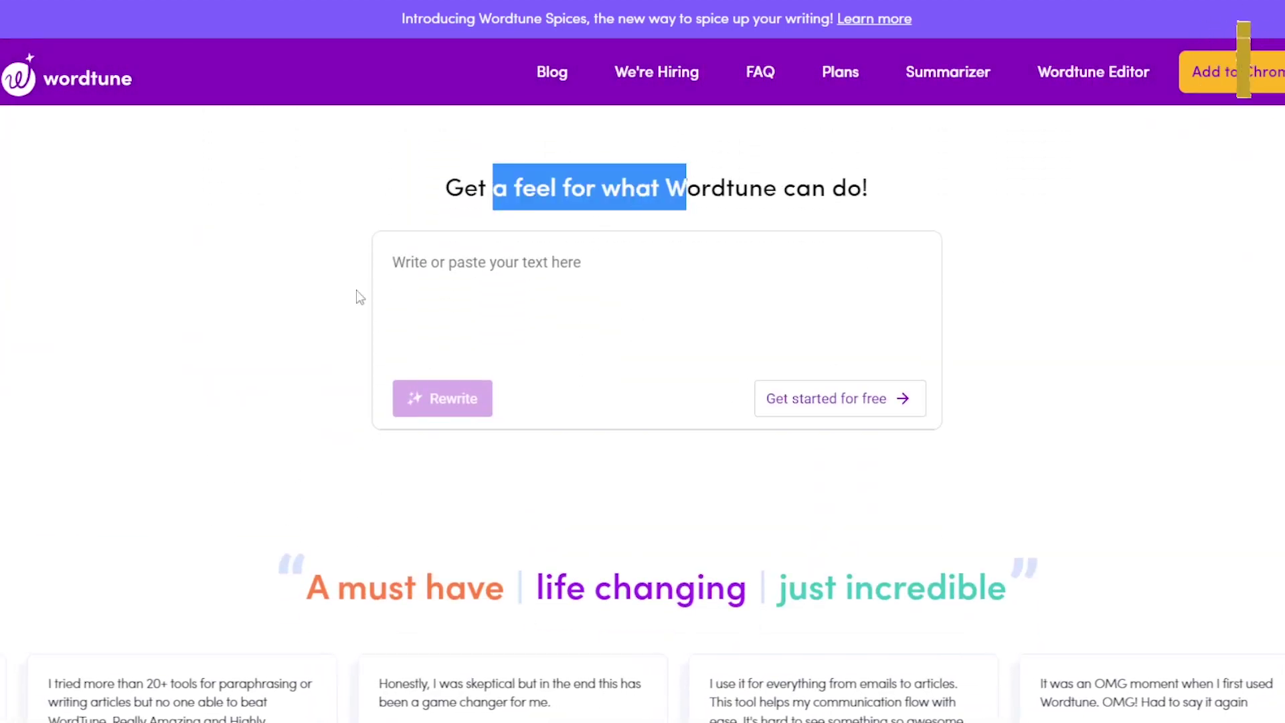
pyautogui.click(479, 275)
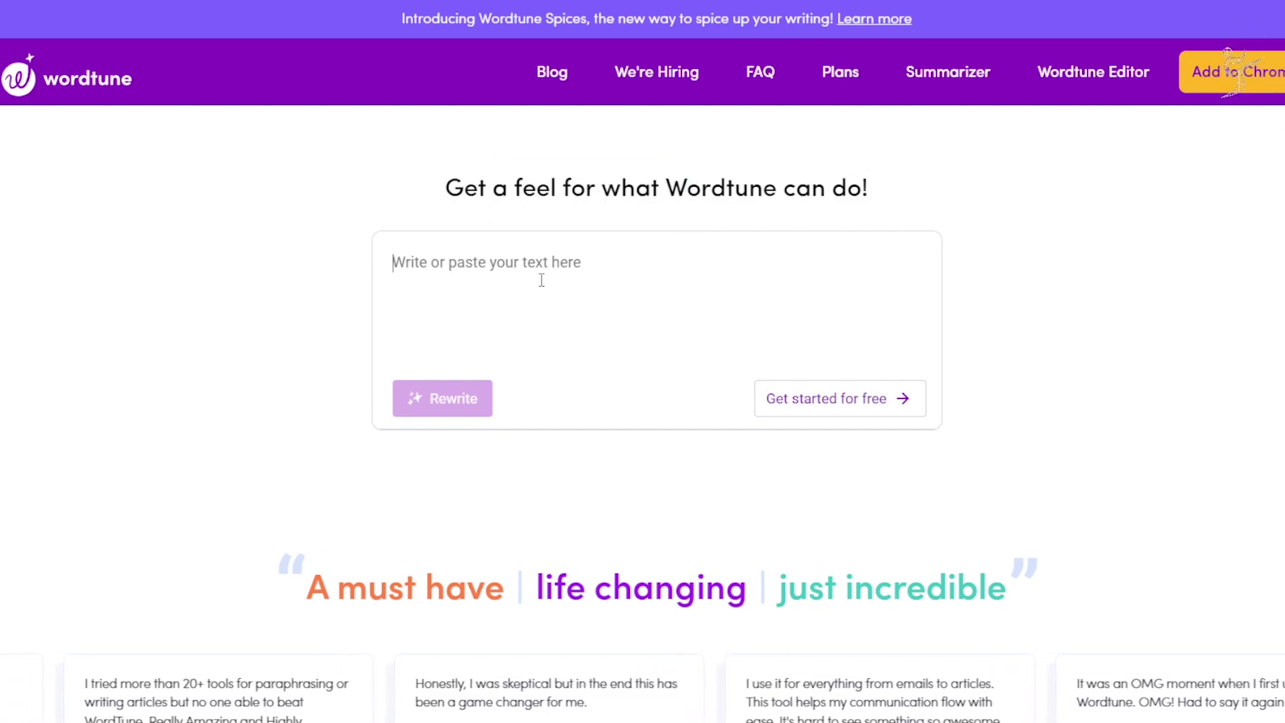
# Step: Enter 'how to make a youtube video in 10 easy steps' in the demo box and generate rewrites
pyautogui.write('h')
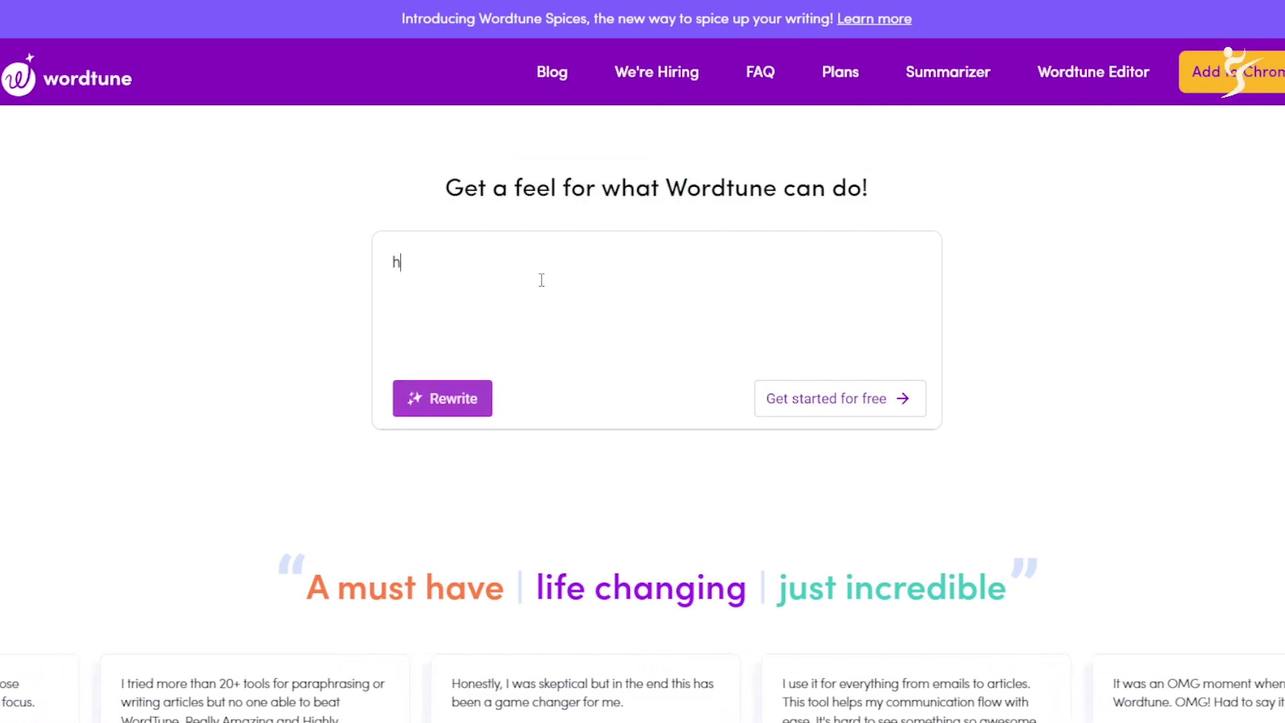
pyautogui.write('ow to make a')
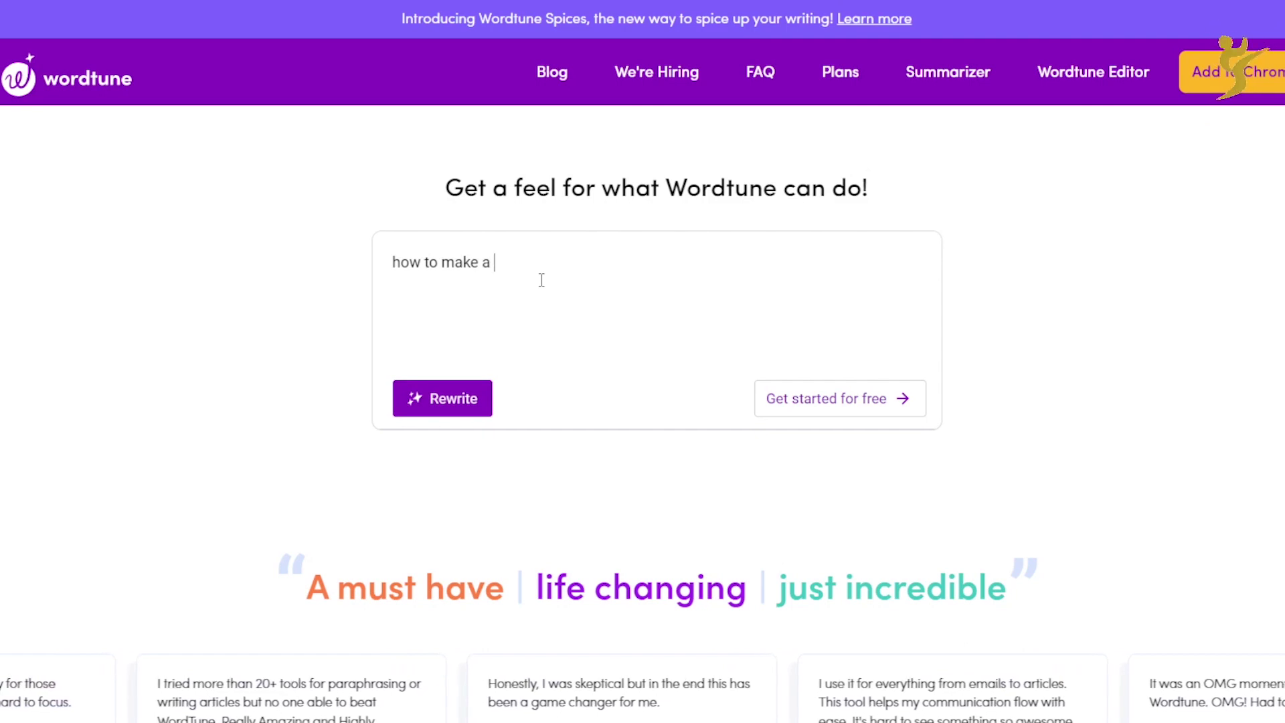
pyautogui.write(' youtube video in 10 e')
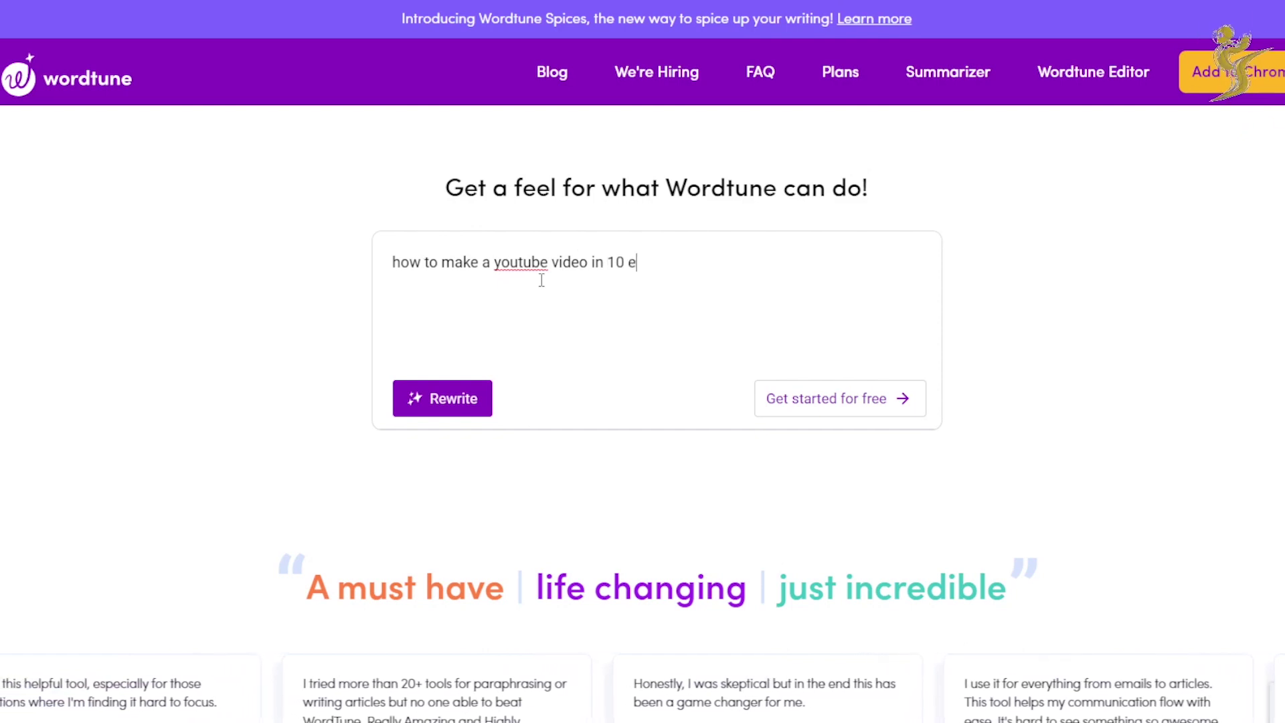
pyautogui.write('teps')
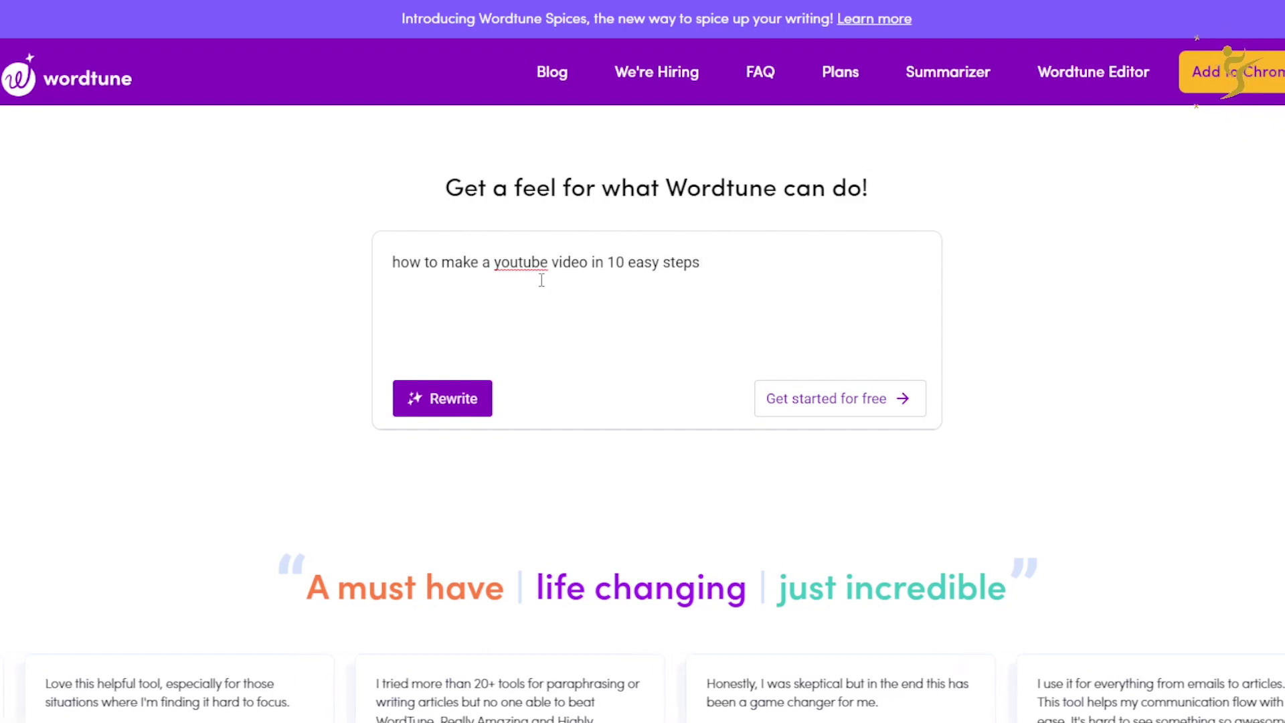
pyautogui.click(416, 398)
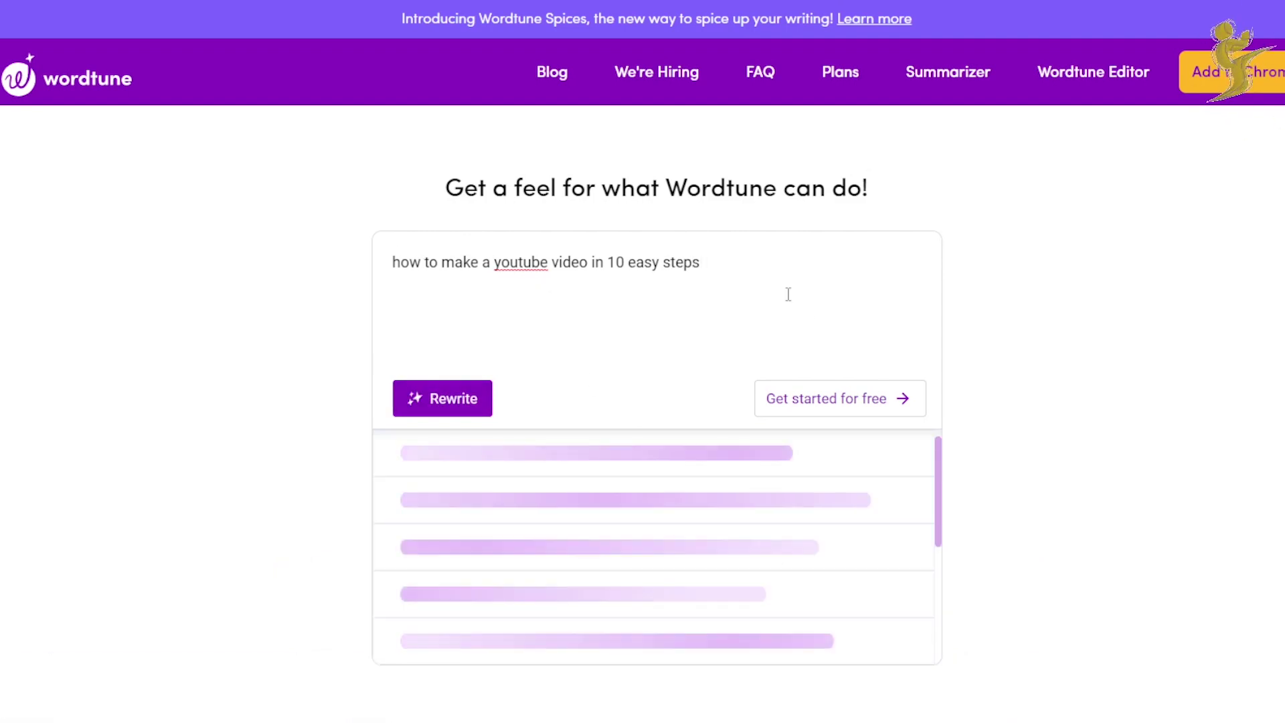
# Step: Scroll through the rewrite results, such as 'Here are 10 easy steps to make your own YouTube video'
pyautogui.scroll(-2, 852, 459)
pyautogui.scroll(2, 797, 470)
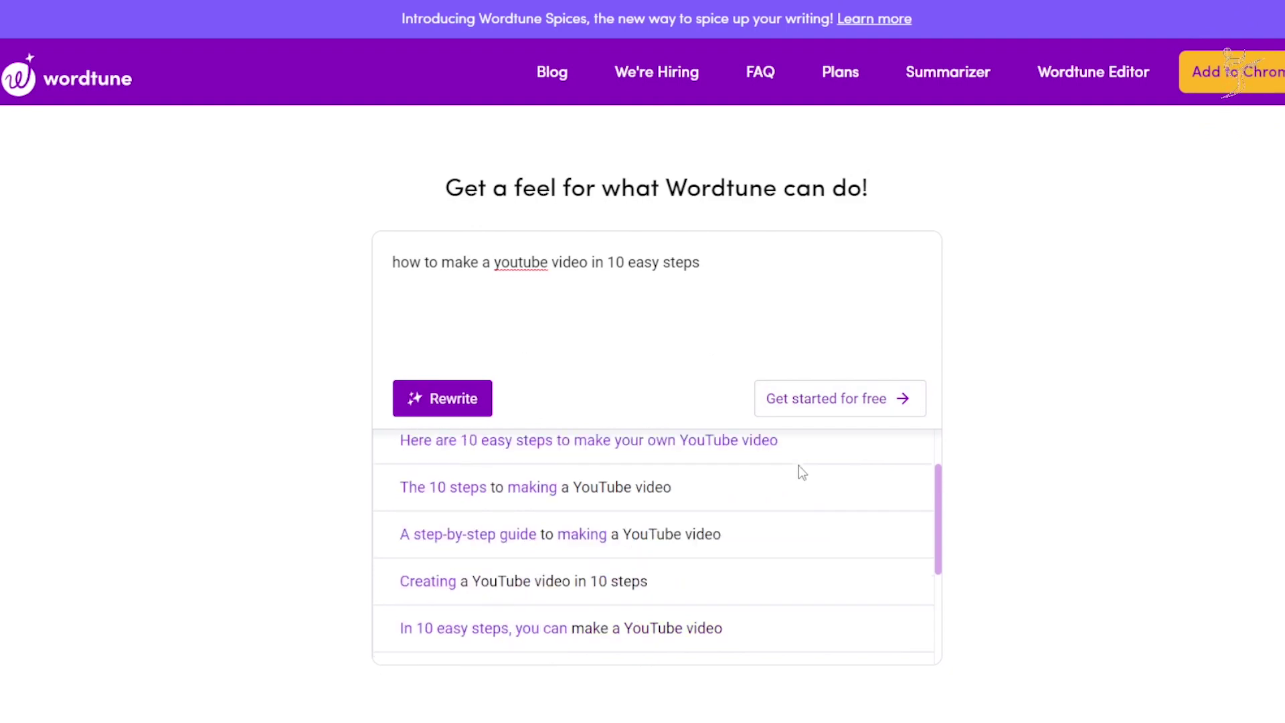
pyautogui.scroll(-4, 790, 501)
pyautogui.scroll(5, 907, 570)
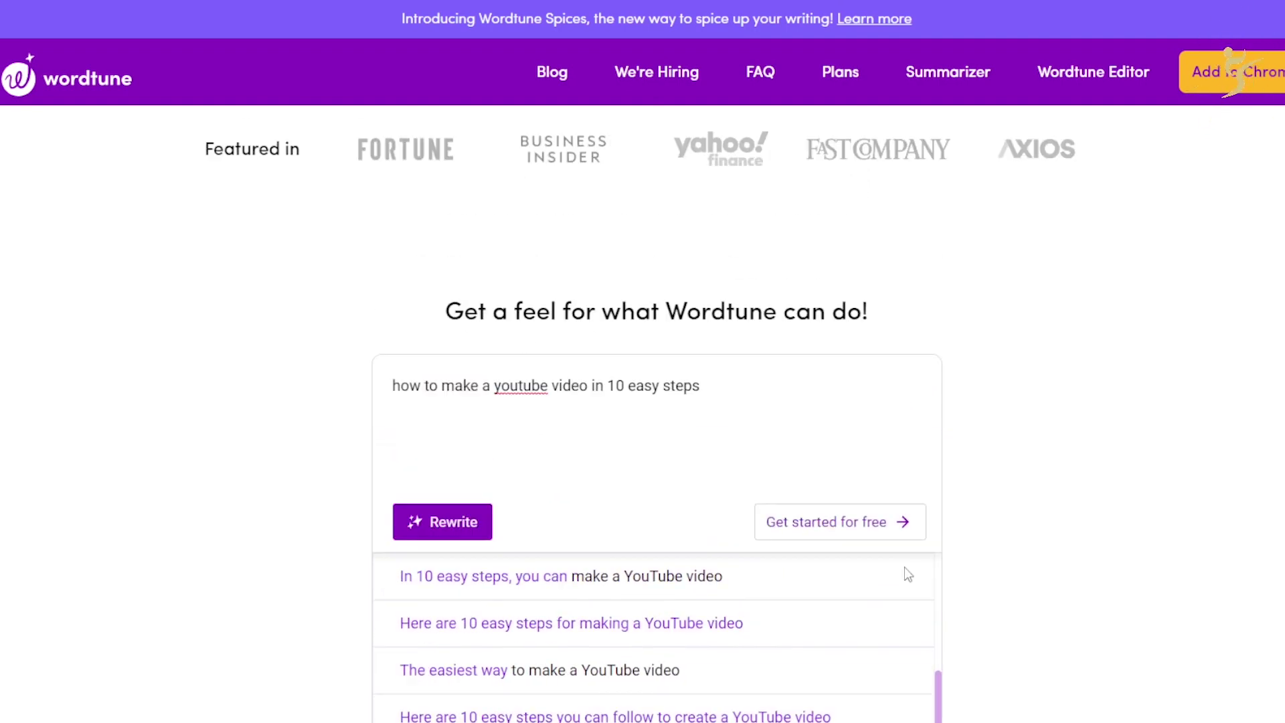
pyautogui.scroll(-6, 821, 522)
pyautogui.scroll(2, 649, 482)
pyautogui.scroll(3, 647, 477)
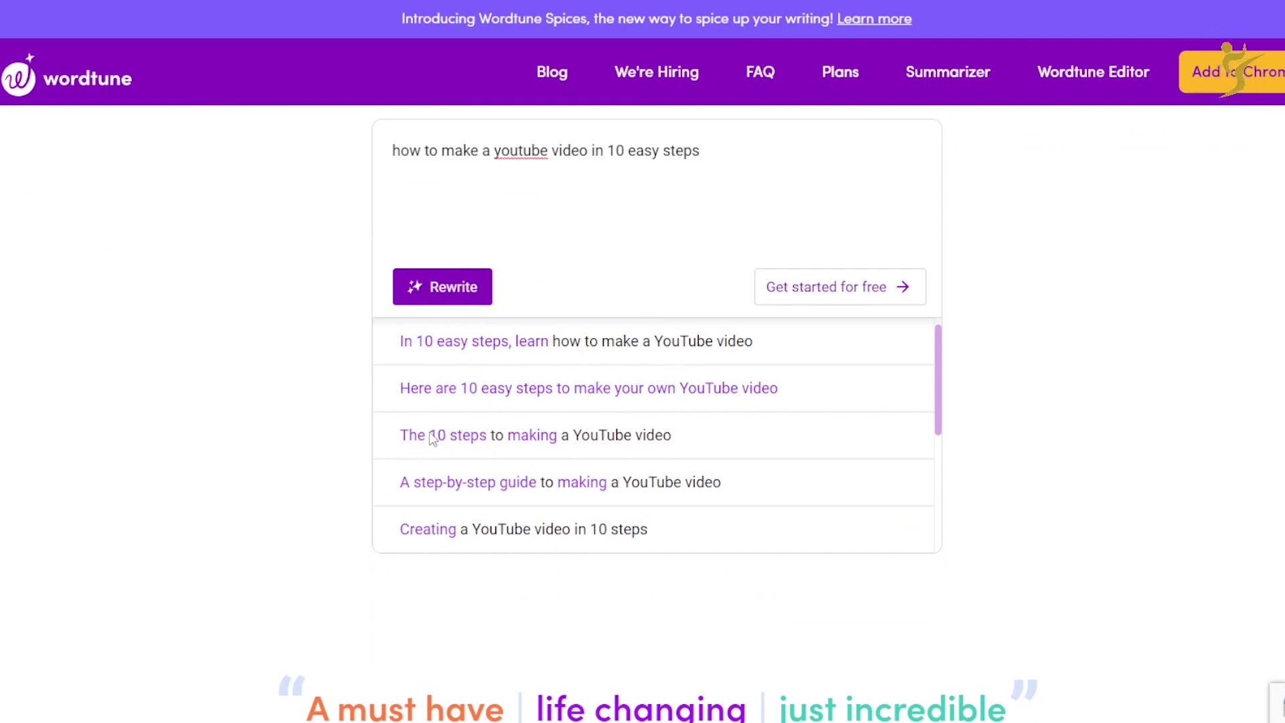
pyautogui.scroll(-2, 639, 457)
pyautogui.scroll(-6, 639, 457)
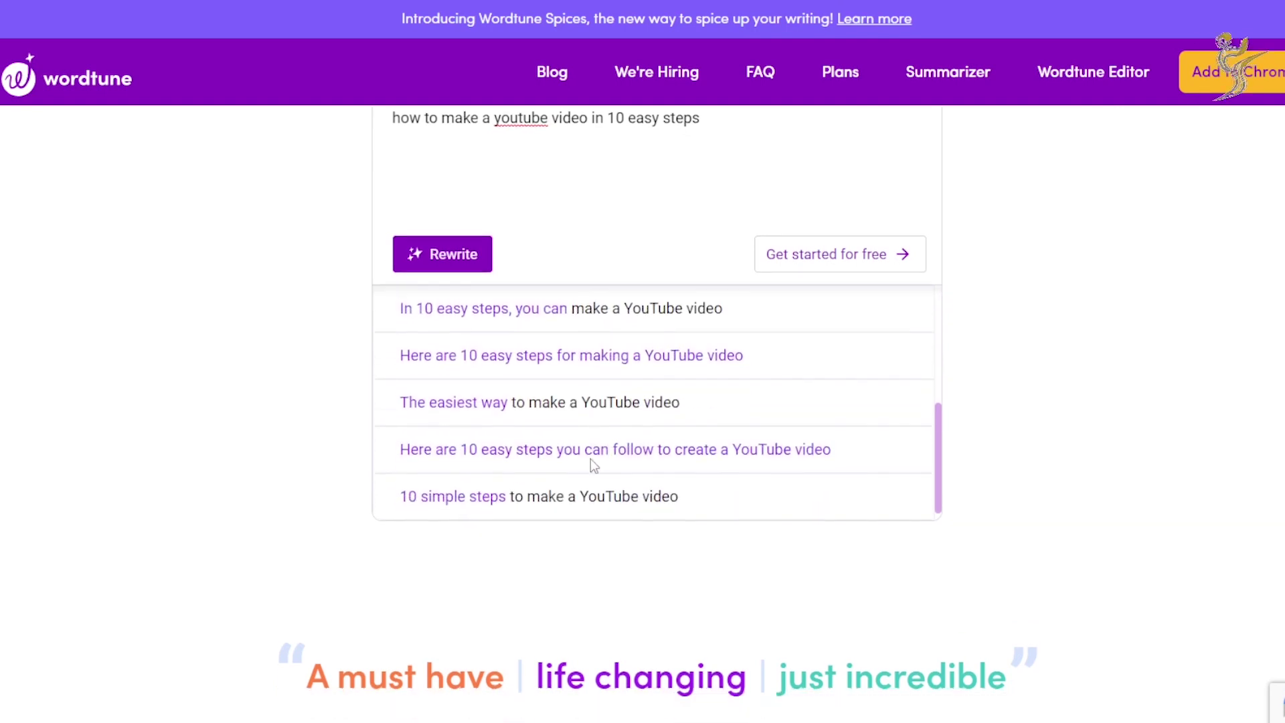
pyautogui.scroll(-3, 742, 461)
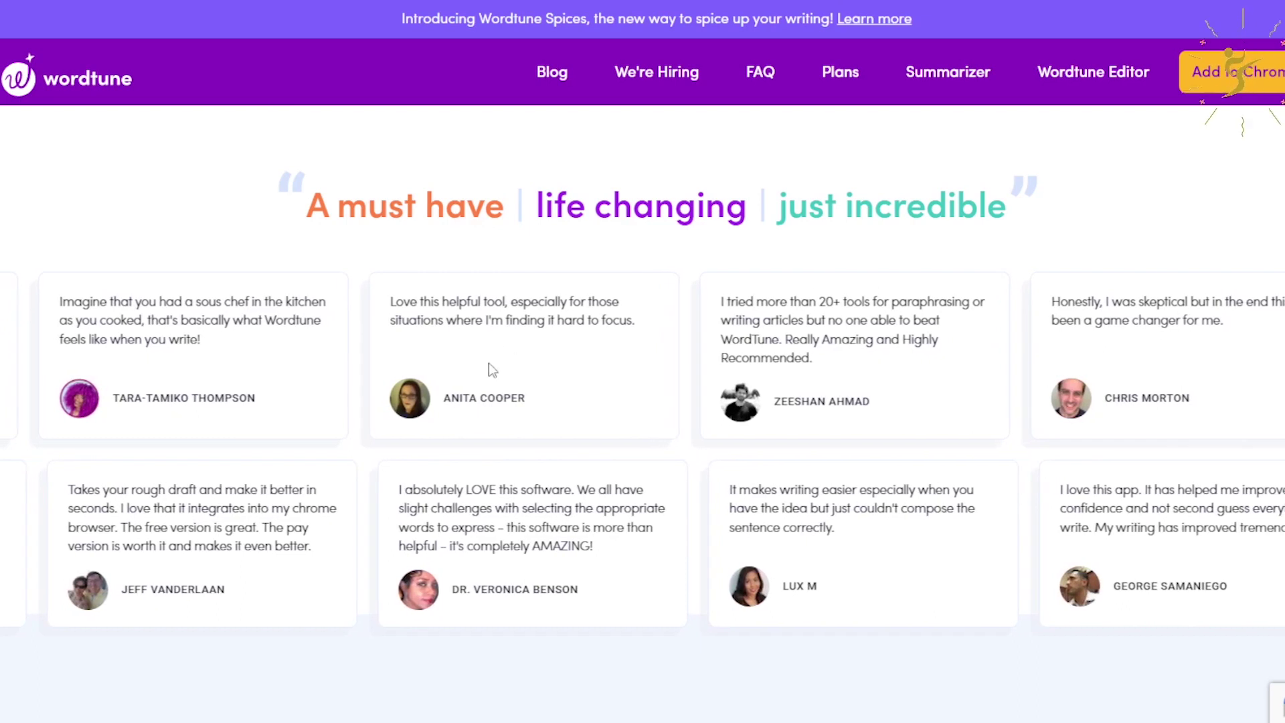
pyautogui.scroll(-3, 917, 509)
pyautogui.scroll(-5, 910, 478)
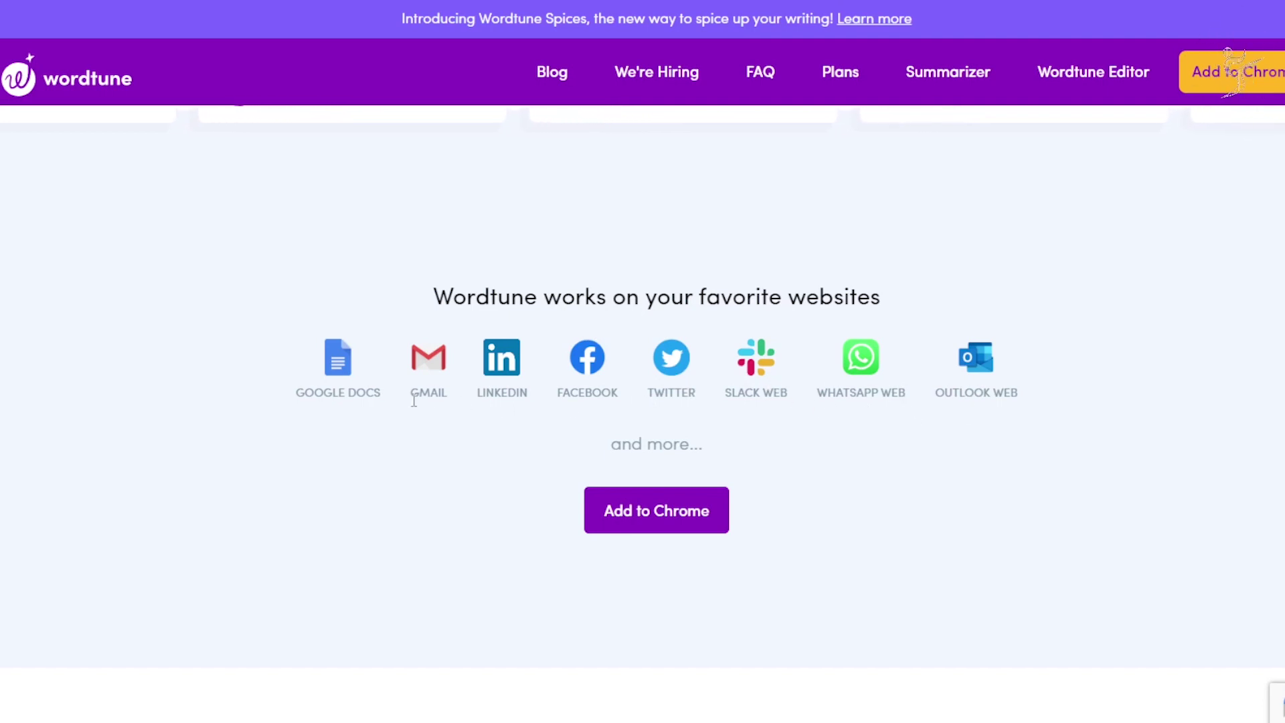
pyautogui.scroll(-3, 635, 607)
pyautogui.scroll(-2, 634, 607)
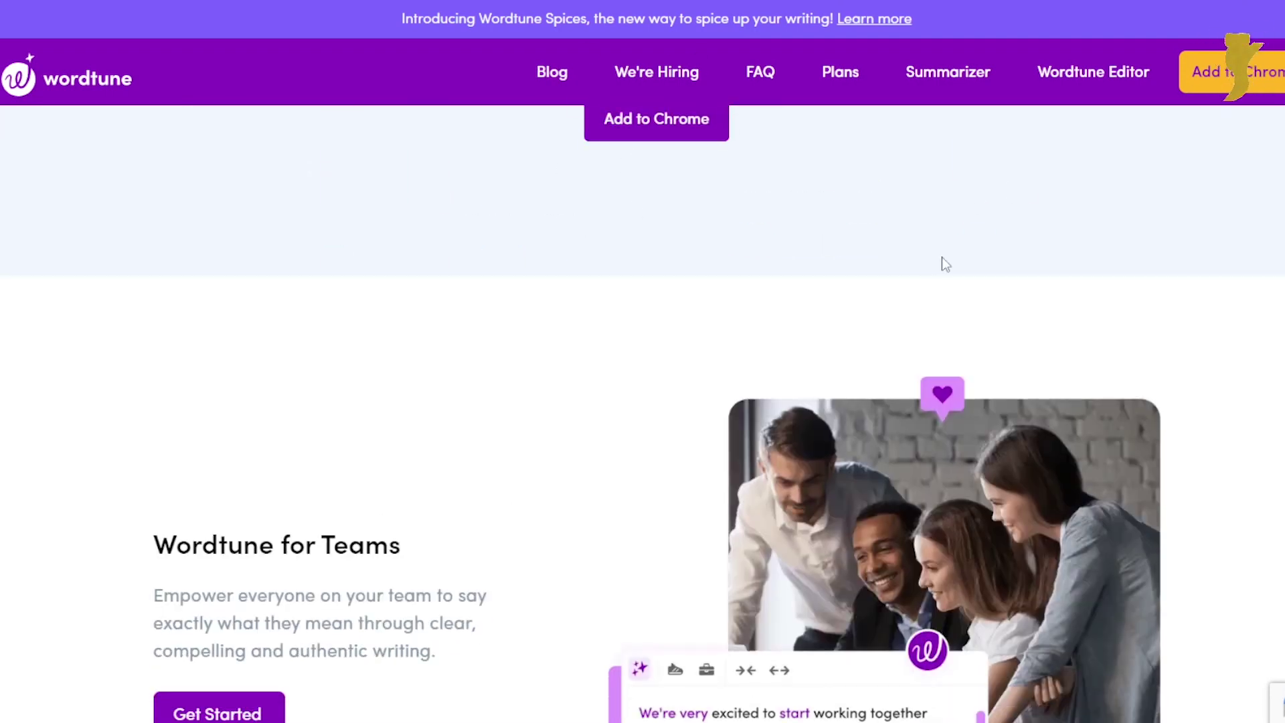
pyautogui.scroll(-4, 945, 264)
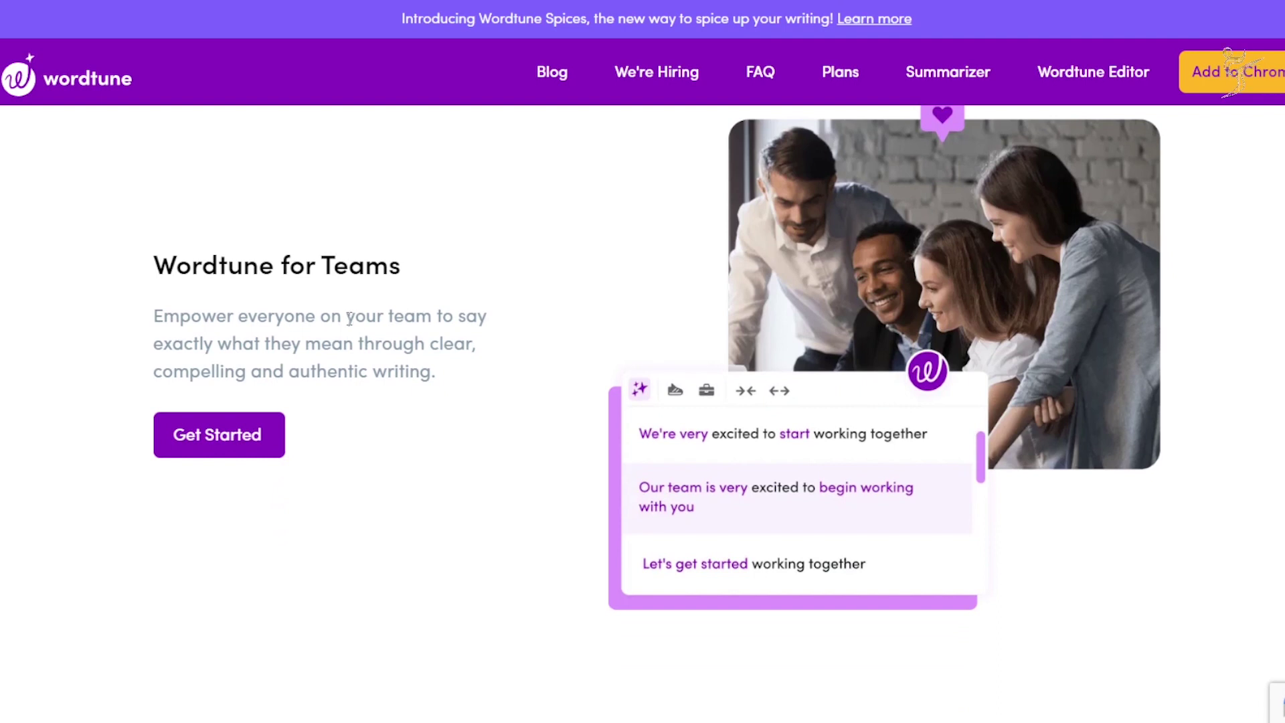
pyautogui.scroll(-9, 362, 320)
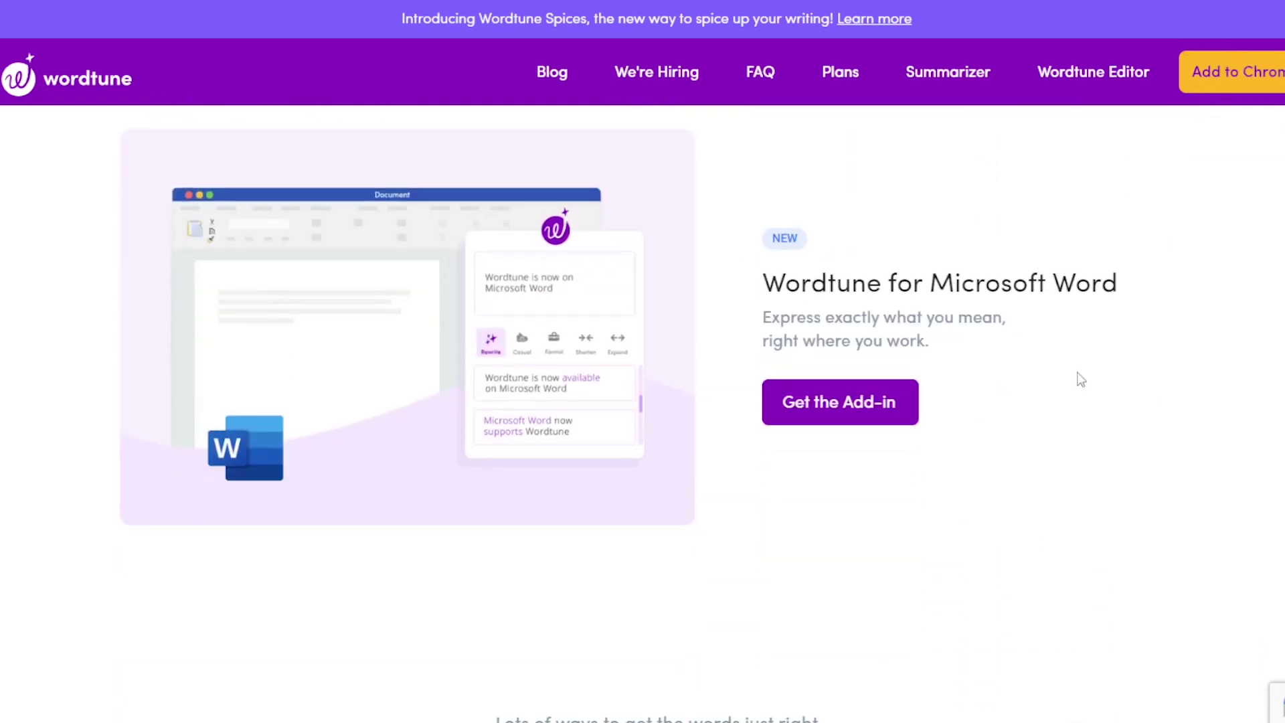
pyautogui.scroll(-9, 1081, 380)
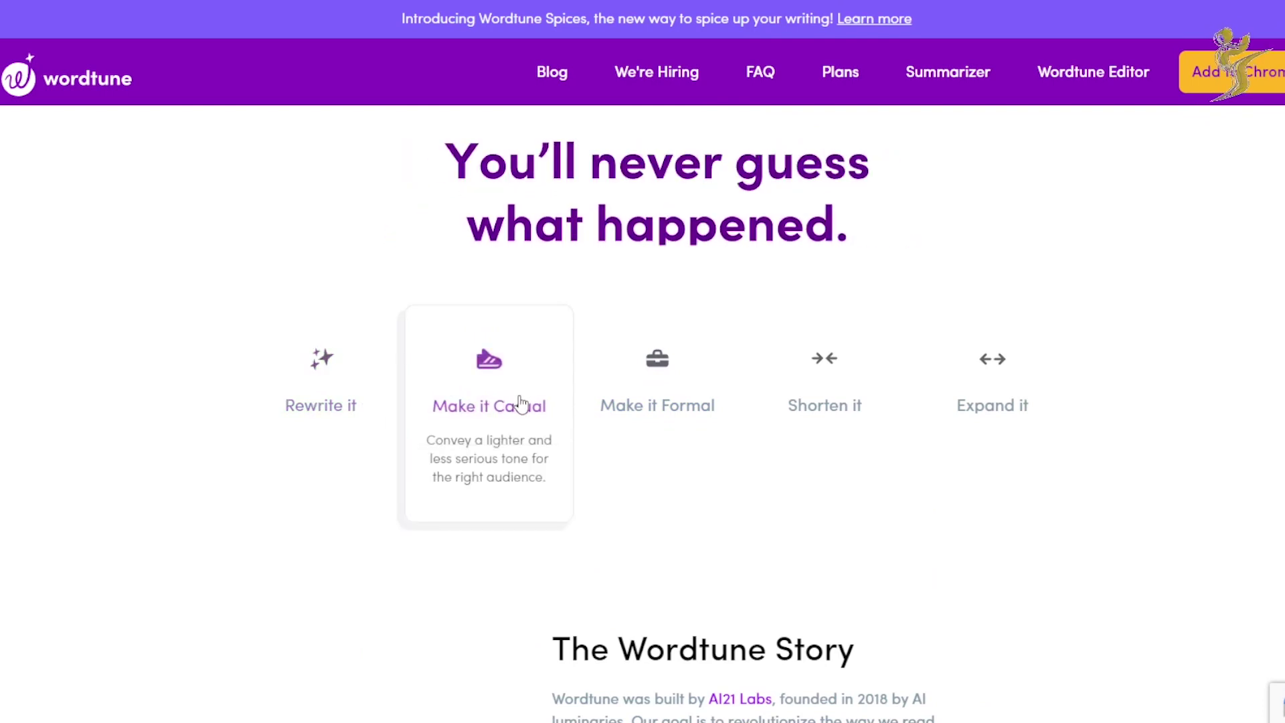
pyautogui.moveTo(875, 410)
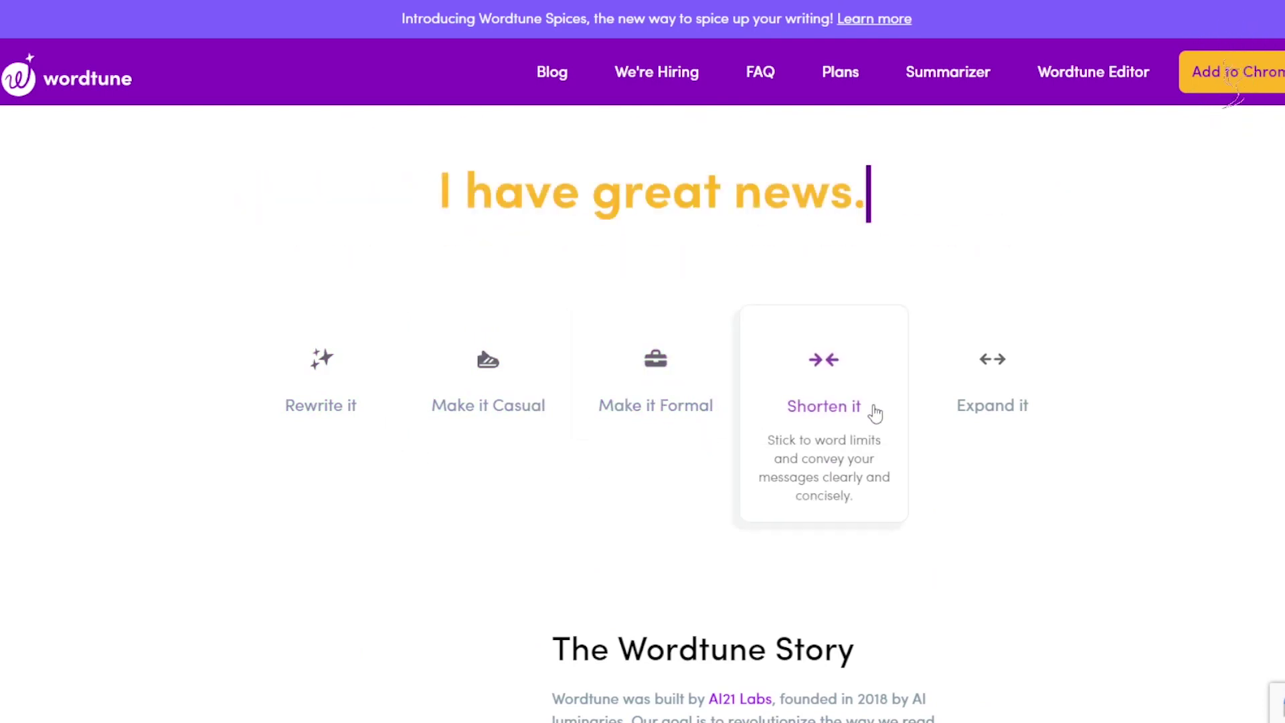
pyautogui.scroll(-4, 967, 405)
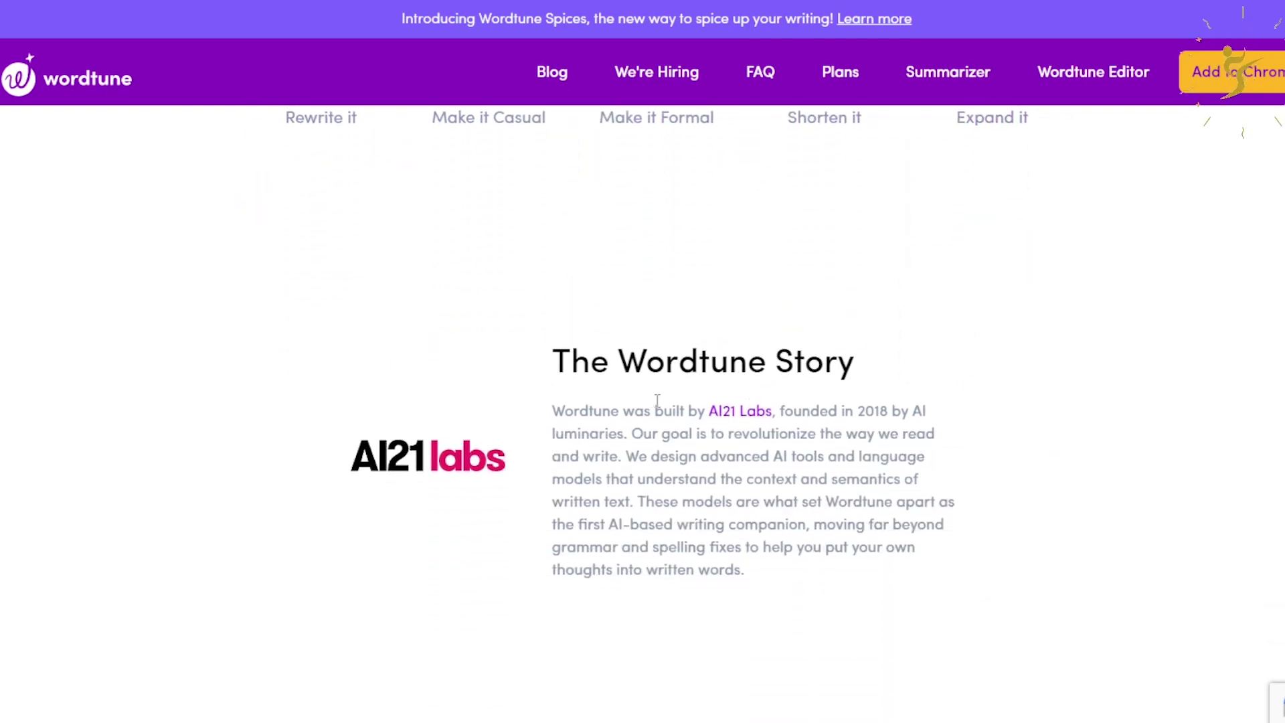
pyautogui.scroll(-4, 657, 400)
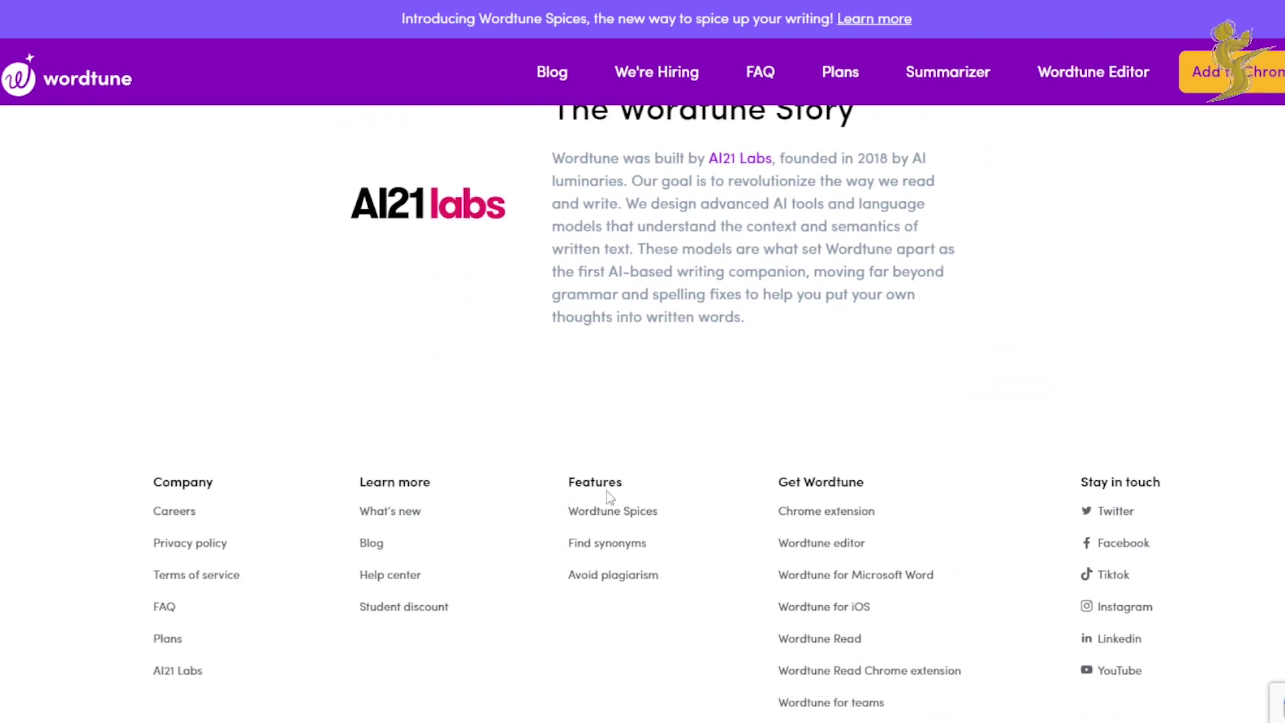
pyautogui.scroll(10, 620, 522)
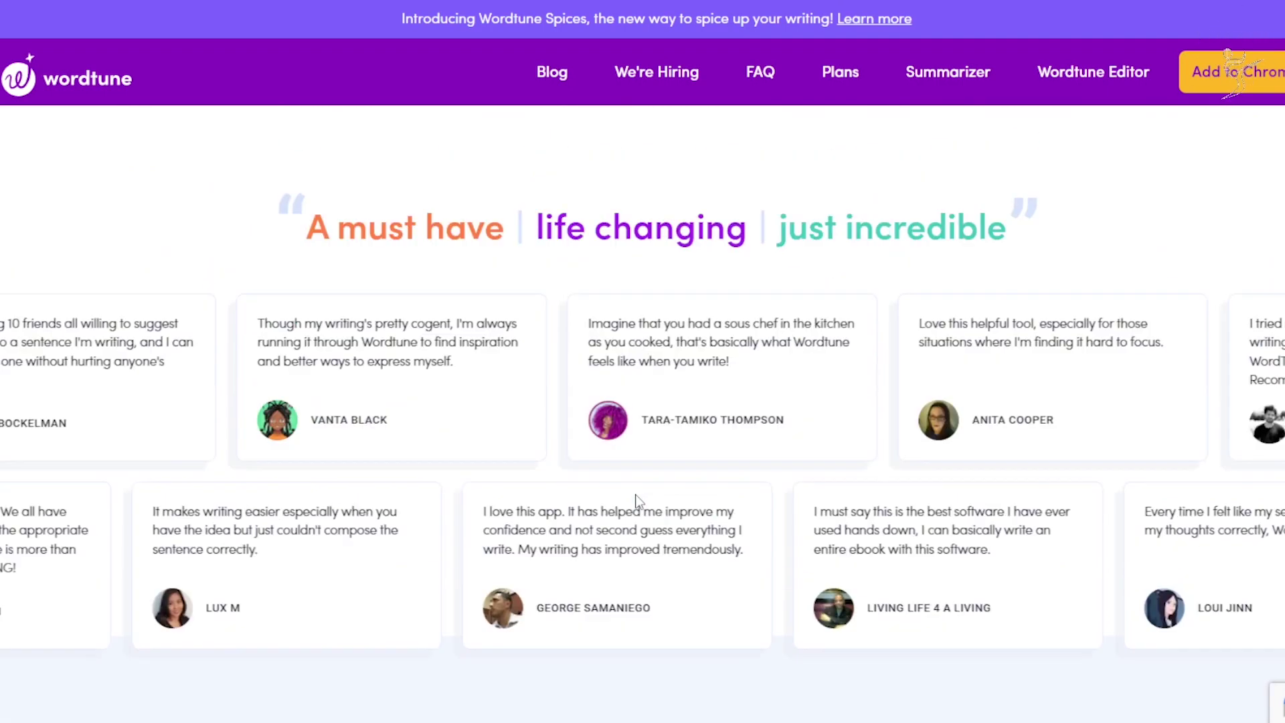
pyautogui.scroll(10, 636, 500)
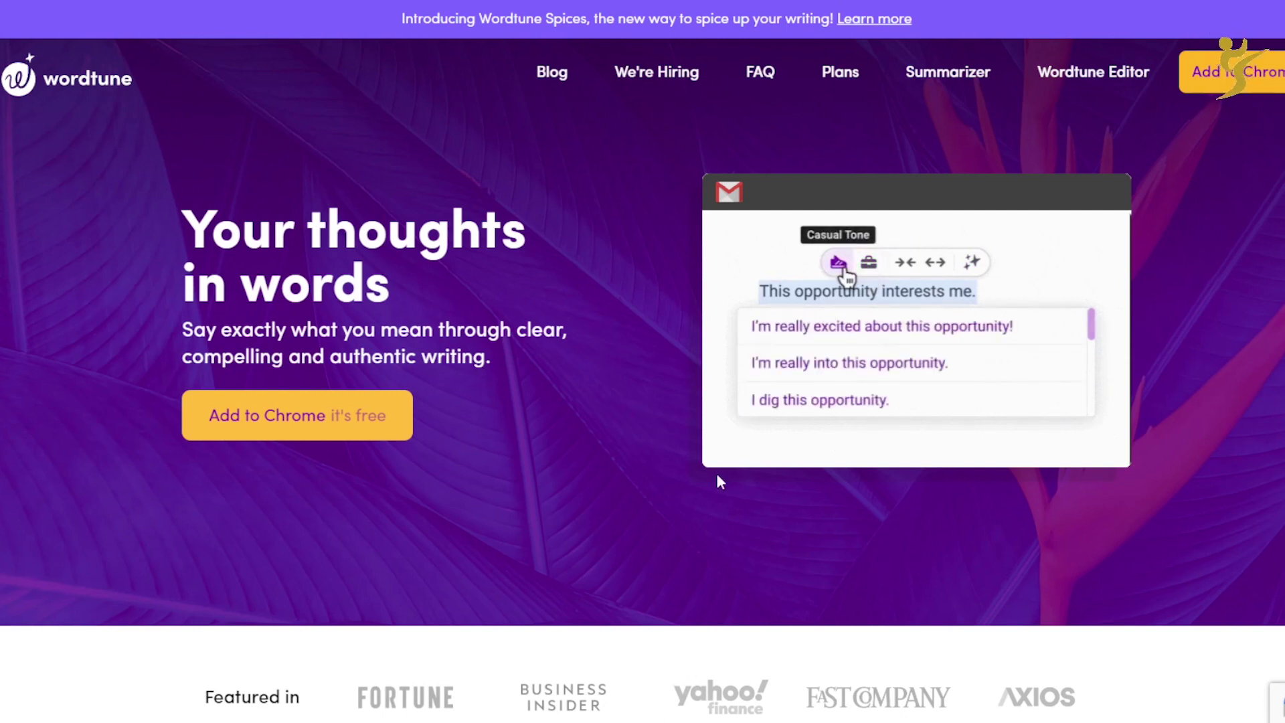
# Step: Go to the Plans page and highlight the Free plan's 10 rewrites per day limit
pyautogui.click(842, 72)
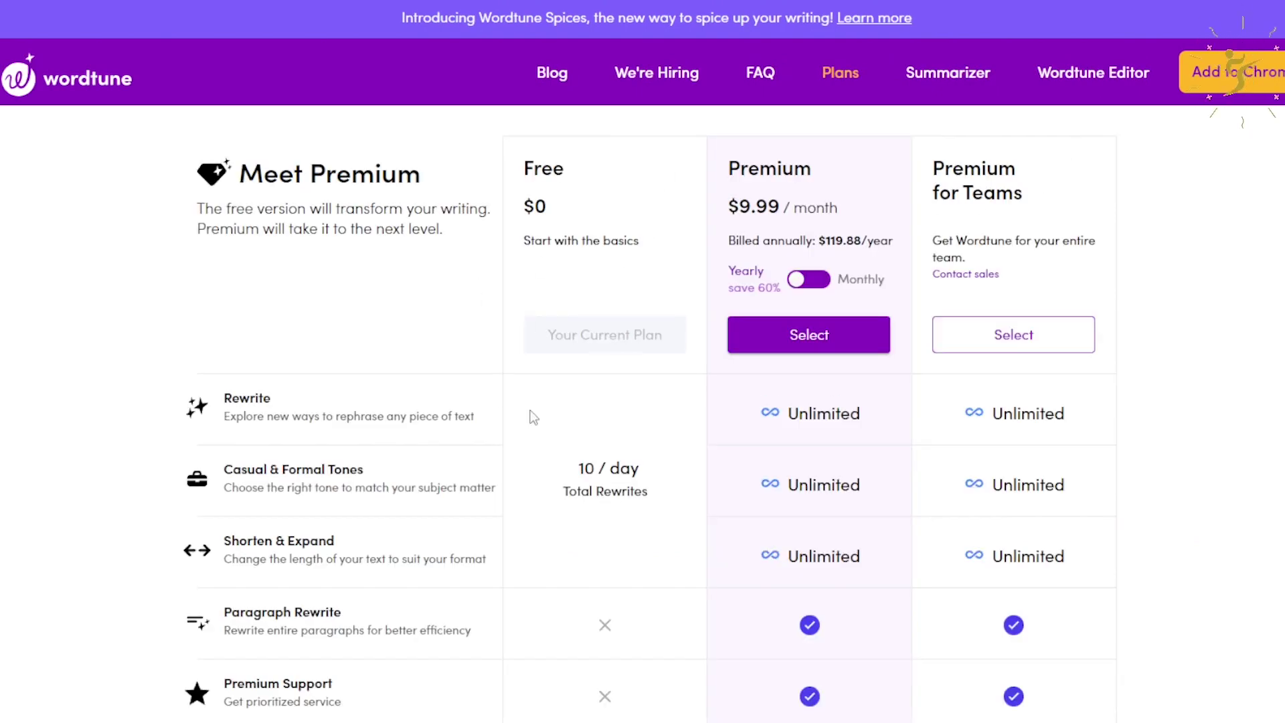
pyautogui.scroll(-2, 552, 447)
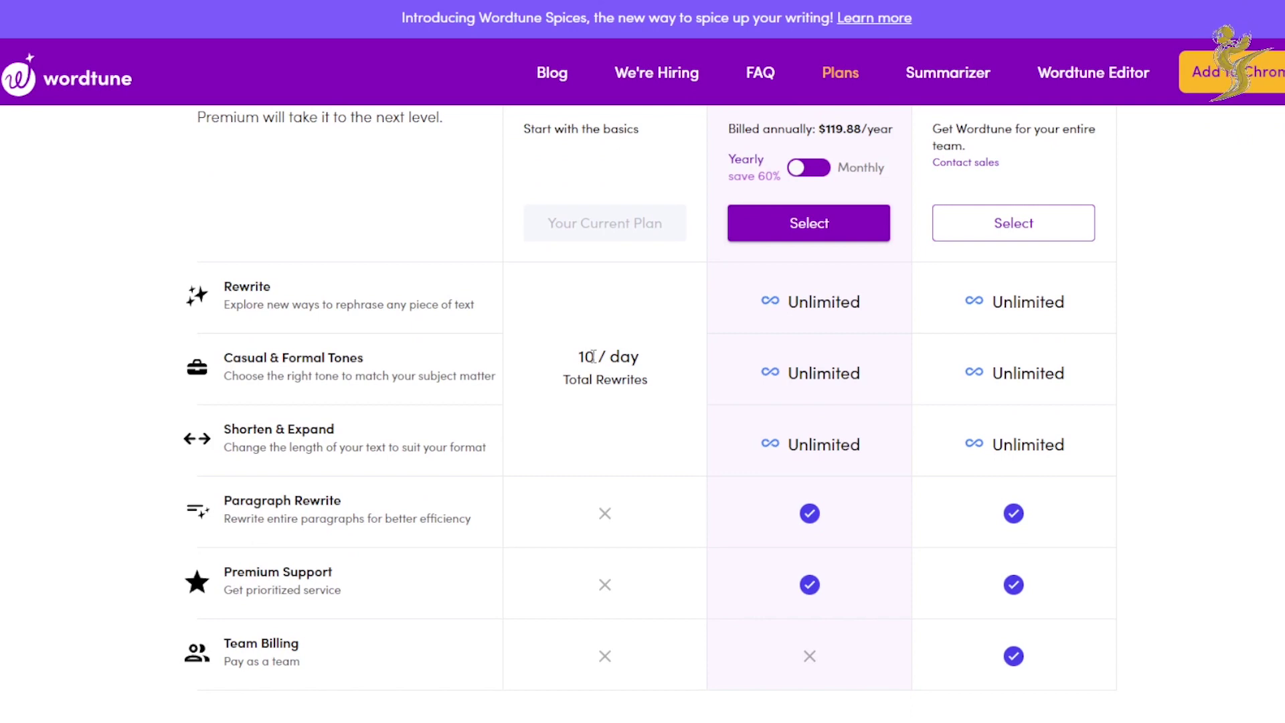
pyautogui.moveTo(593, 356); pyautogui.dragTo(640, 358)
pyautogui.click(622, 372)
# Step: Scroll back to the top of the plan table and highlight the Premium plan heading
pyautogui.scroll(1, 878, 531)
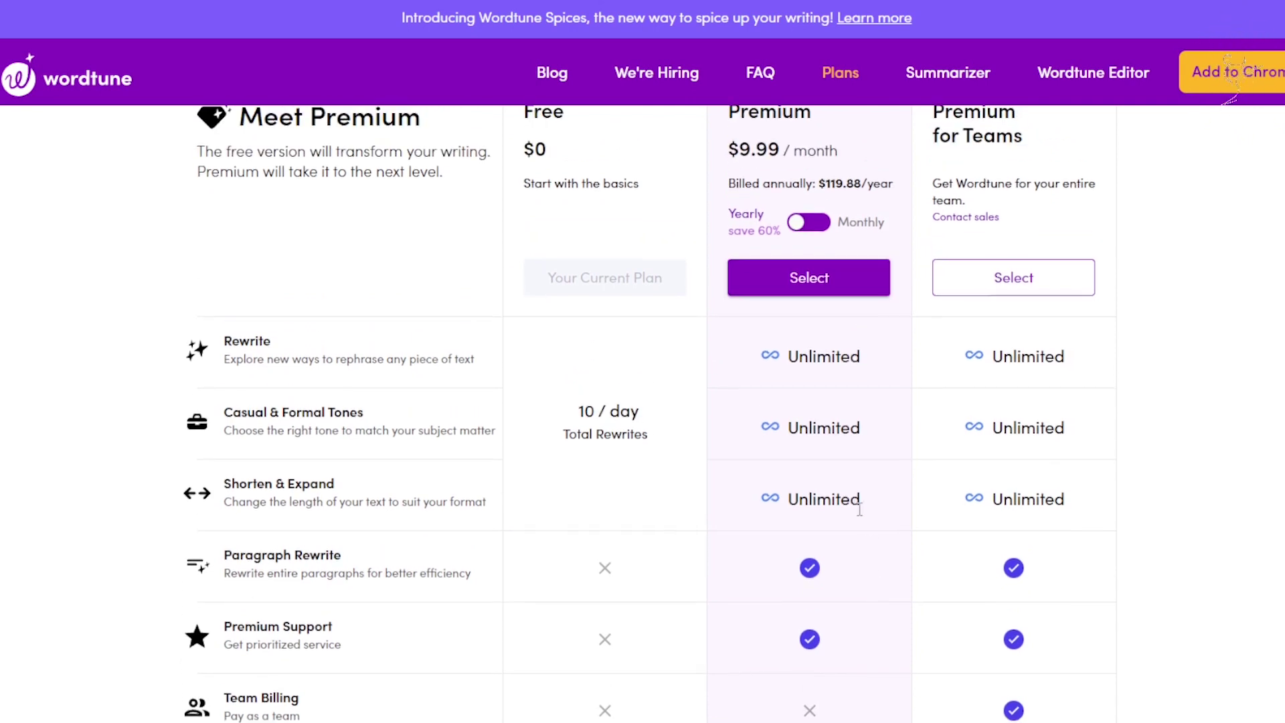
pyautogui.scroll(-5, 874, 528)
pyautogui.scroll(5, 756, 576)
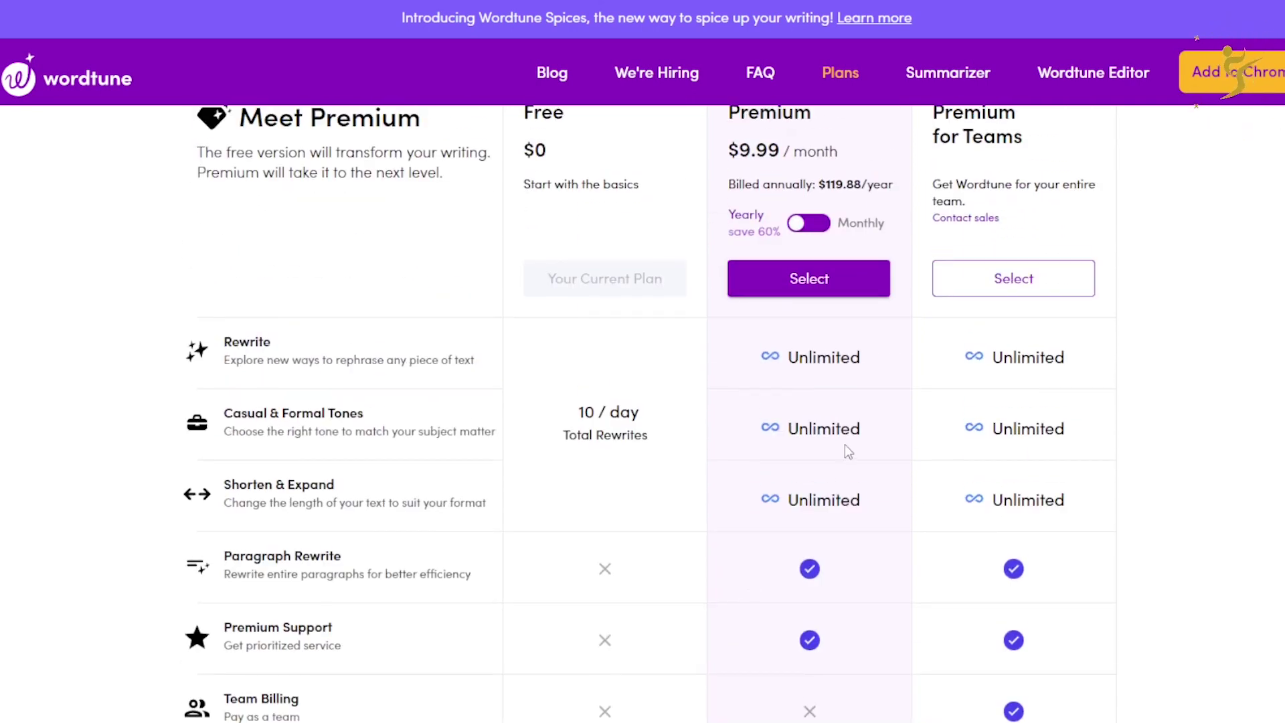
pyautogui.scroll(1, 823, 328)
pyautogui.moveTo(748, 163); pyautogui.dragTo(815, 164)
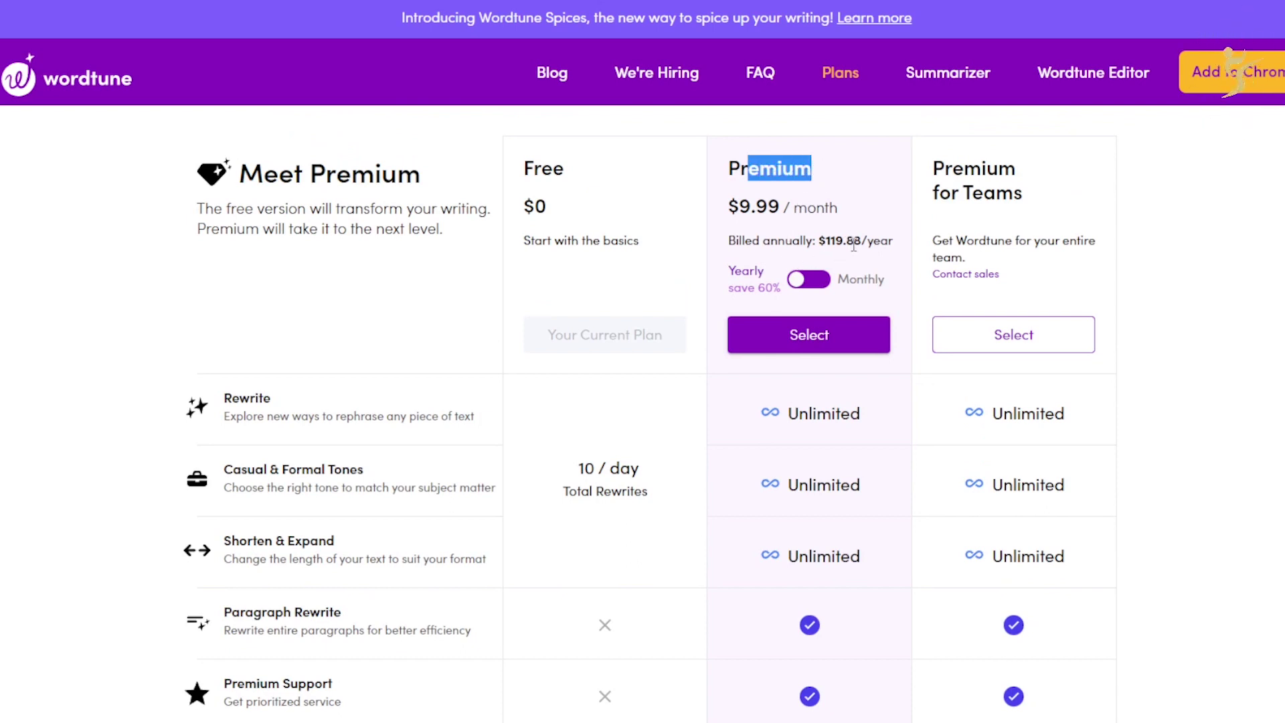
pyautogui.click(809, 279)
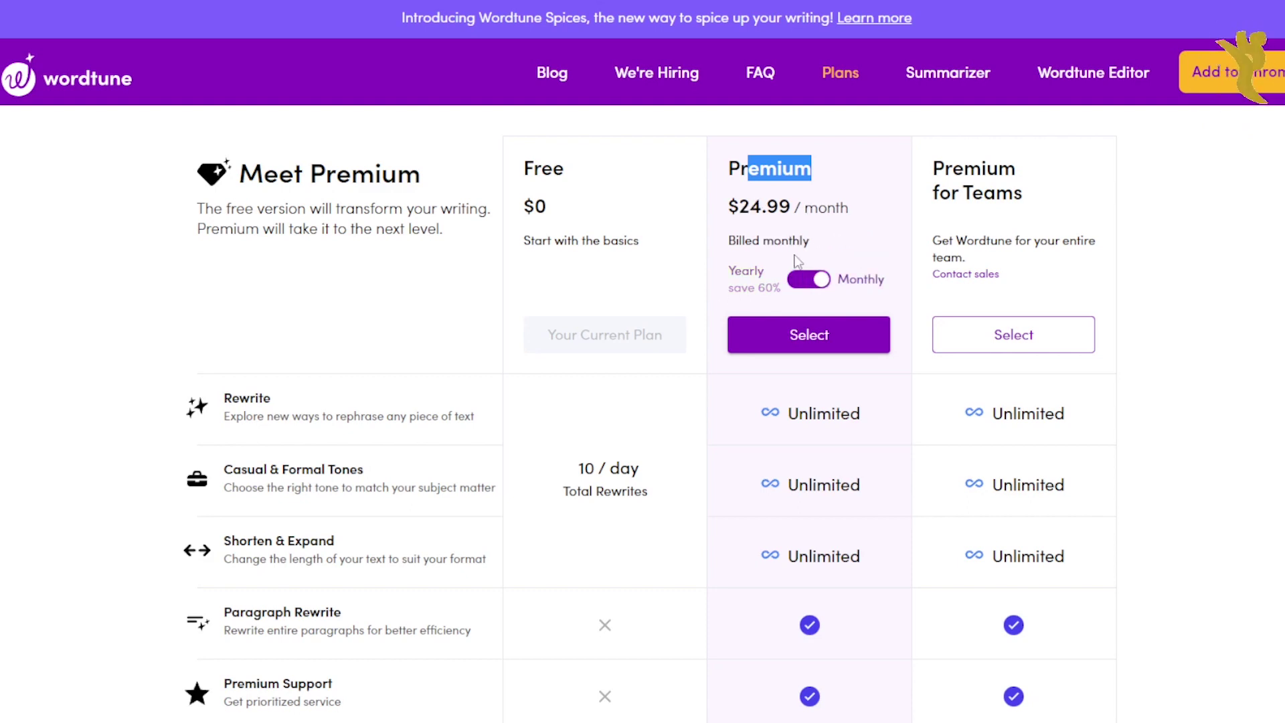
pyautogui.moveTo(727, 278); pyautogui.dragTo(756, 285)
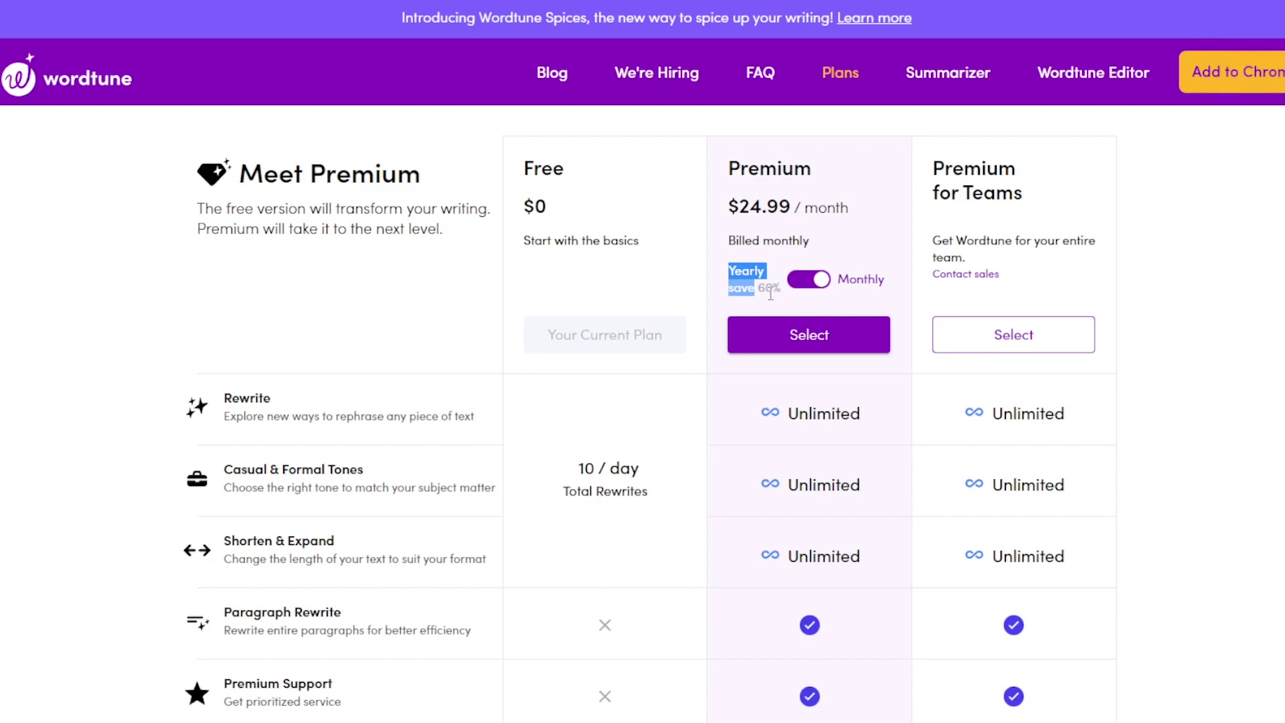
pyautogui.click(803, 285)
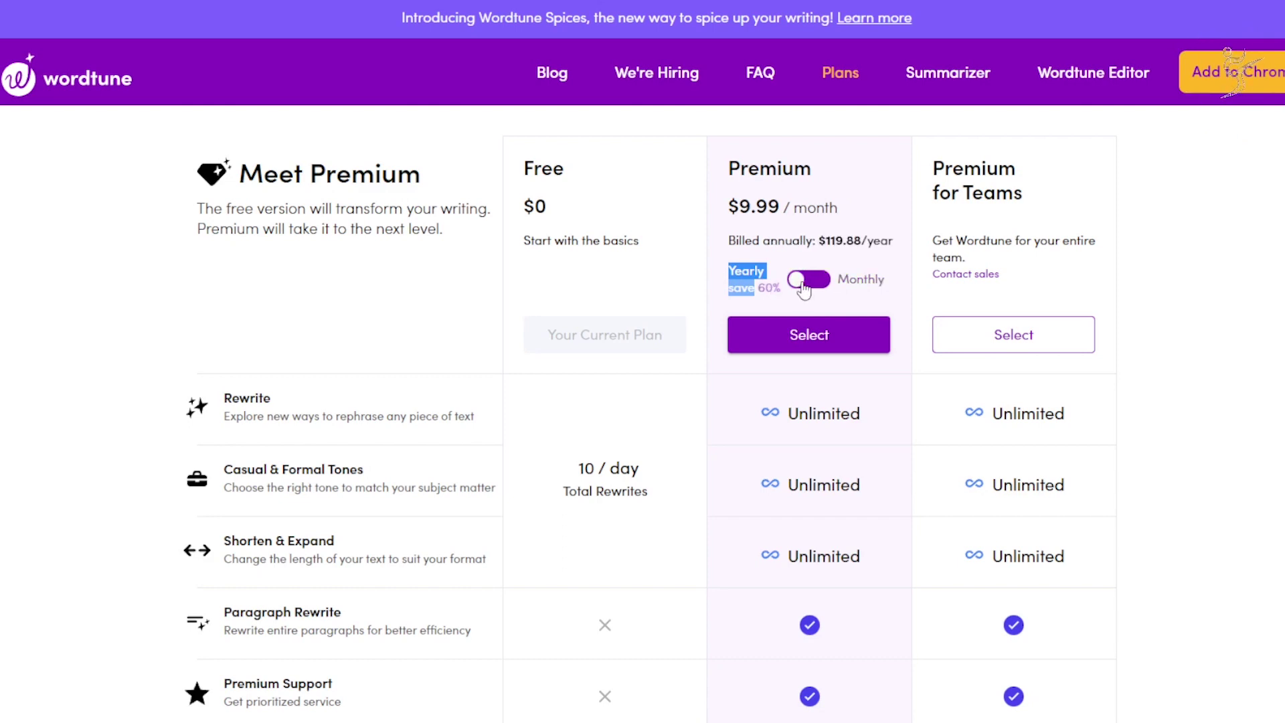
pyautogui.click(786, 207)
pyautogui.moveTo(786, 207); pyautogui.dragTo(865, 277)
pyautogui.click(780, 205)
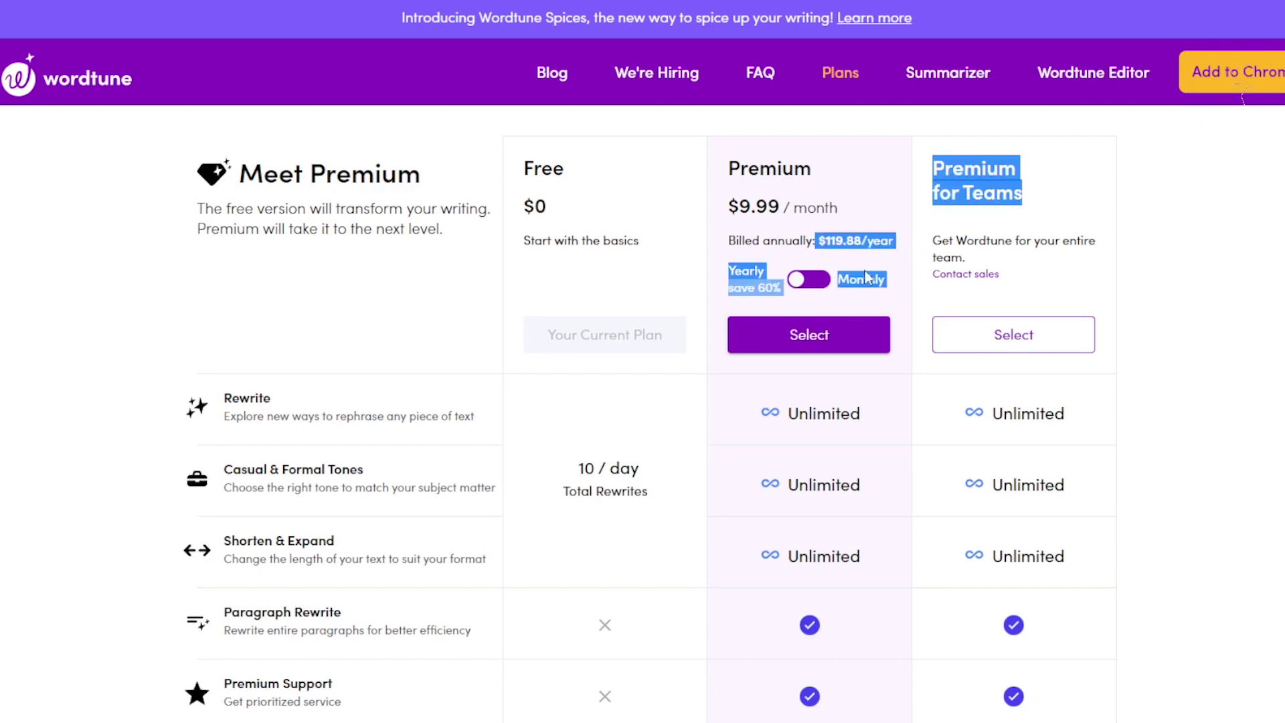
pyautogui.click(840, 278)
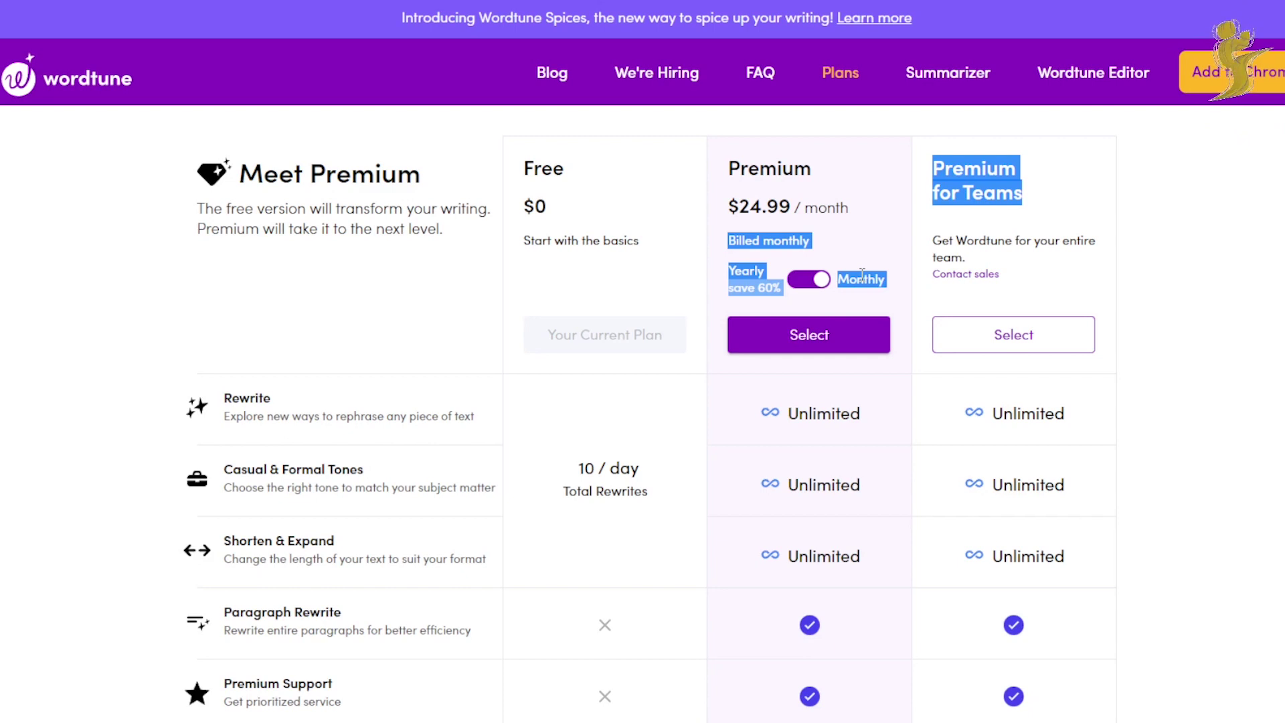
pyautogui.scroll(-4, 699, 324)
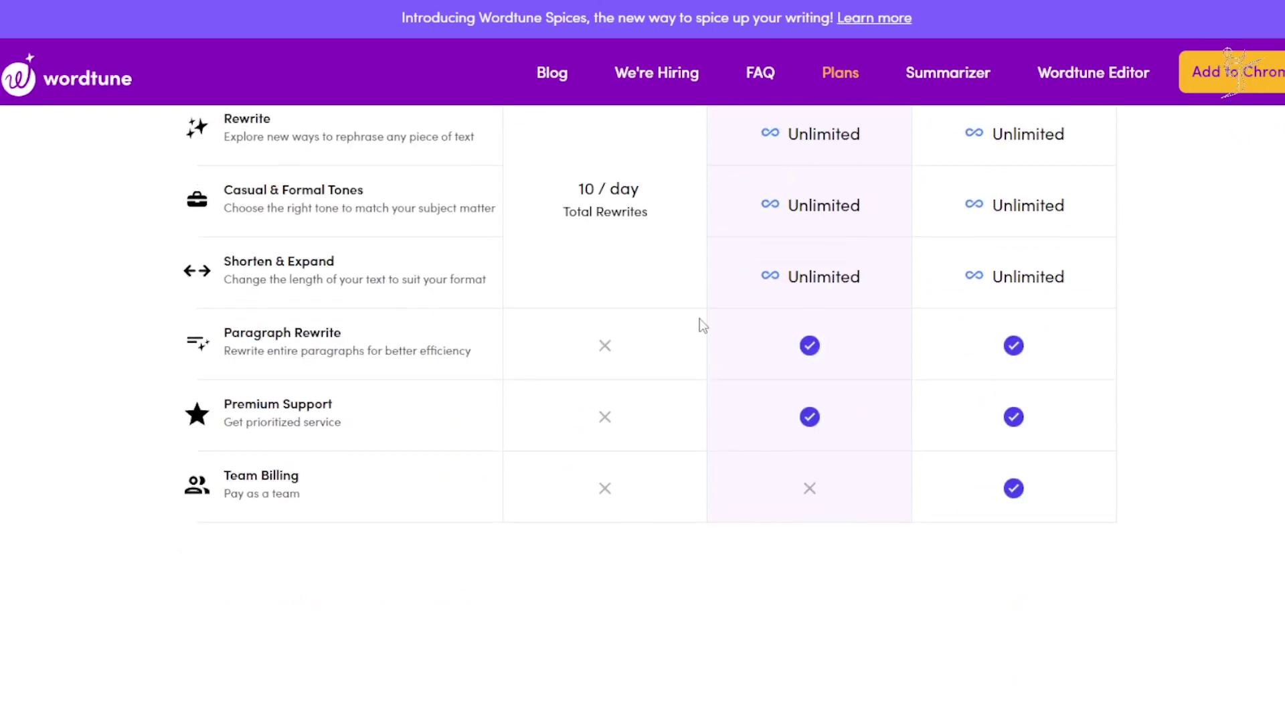
pyautogui.scroll(1, 681, 293)
pyautogui.scroll(3, 681, 293)
pyautogui.moveTo(727, 184); pyautogui.dragTo(1024, 138)
pyautogui.moveTo(784, 357); pyautogui.dragTo(249, 403)
pyautogui.click(310, 428)
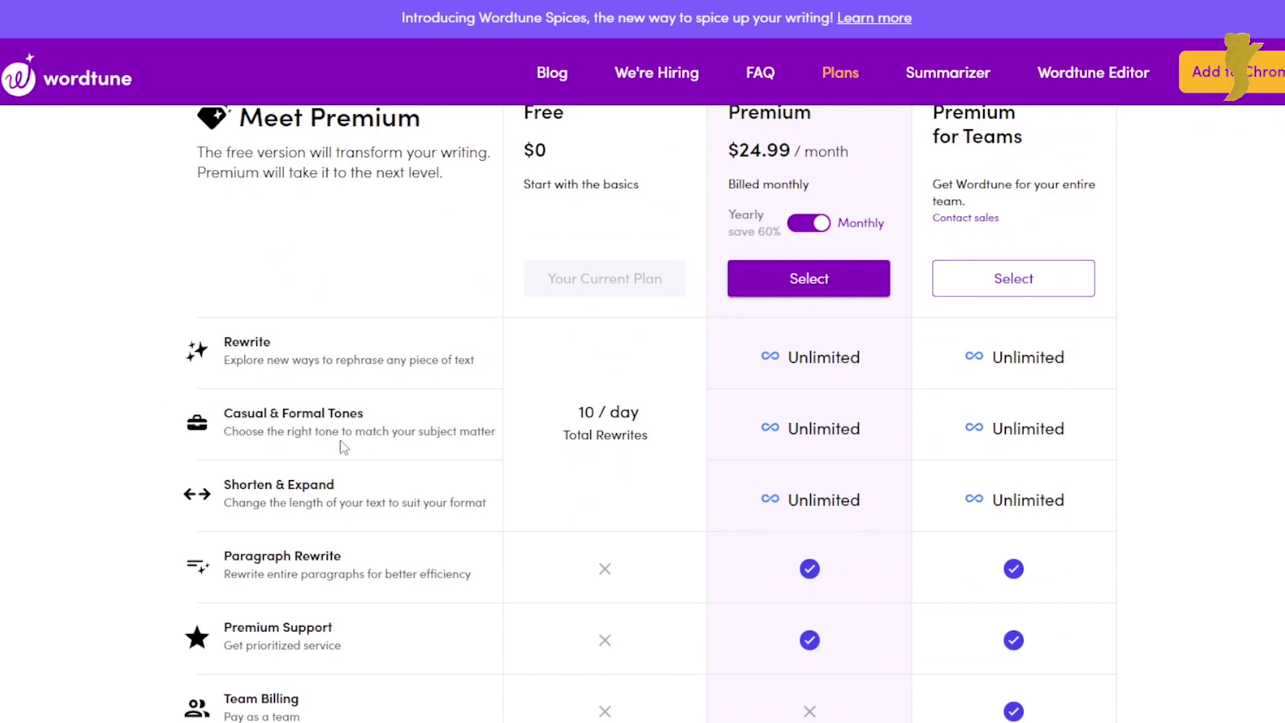
pyautogui.scroll(-2, 275, 406)
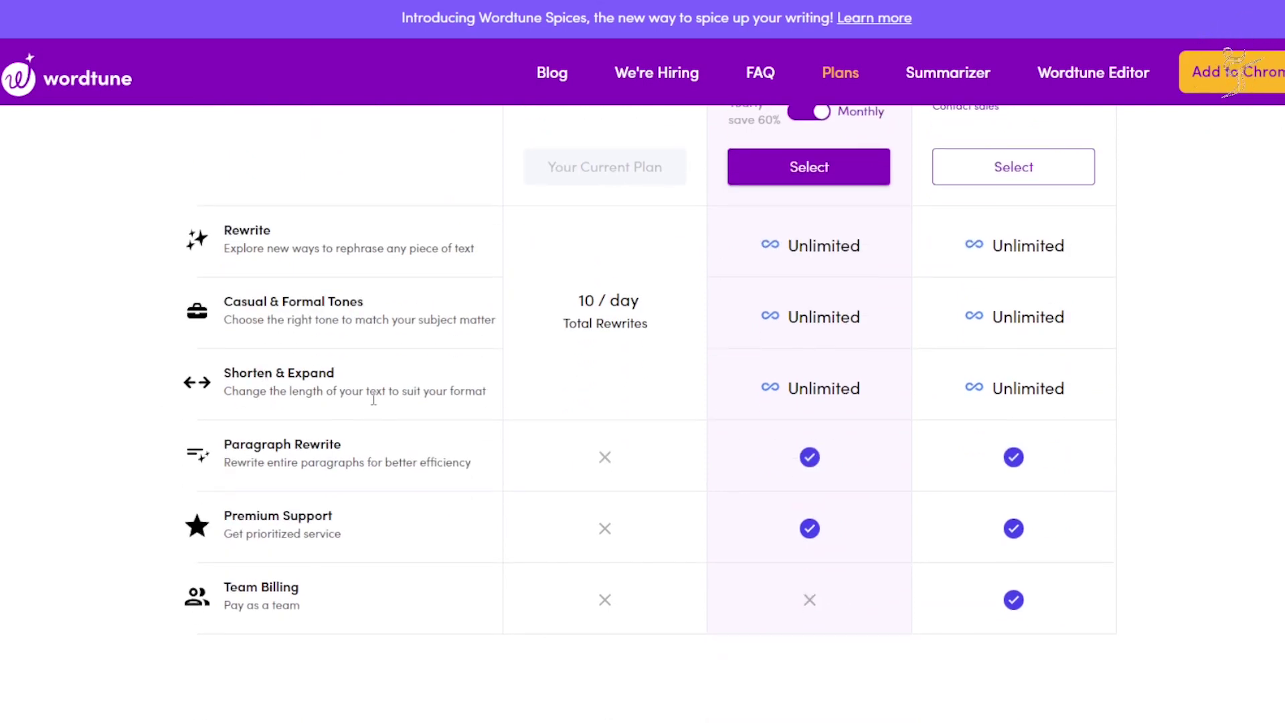
pyautogui.scroll(-2, 373, 400)
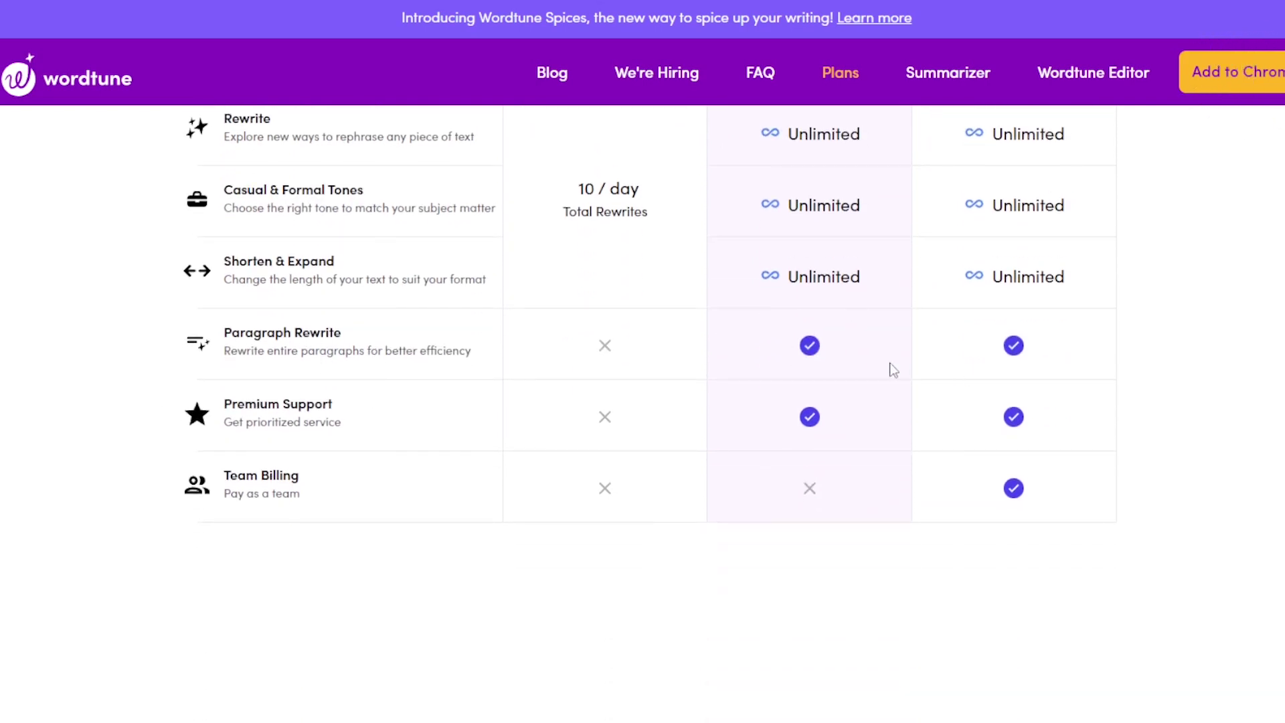
pyautogui.moveTo(308, 415); pyautogui.dragTo(448, 427)
pyautogui.scroll(-2, 439, 488)
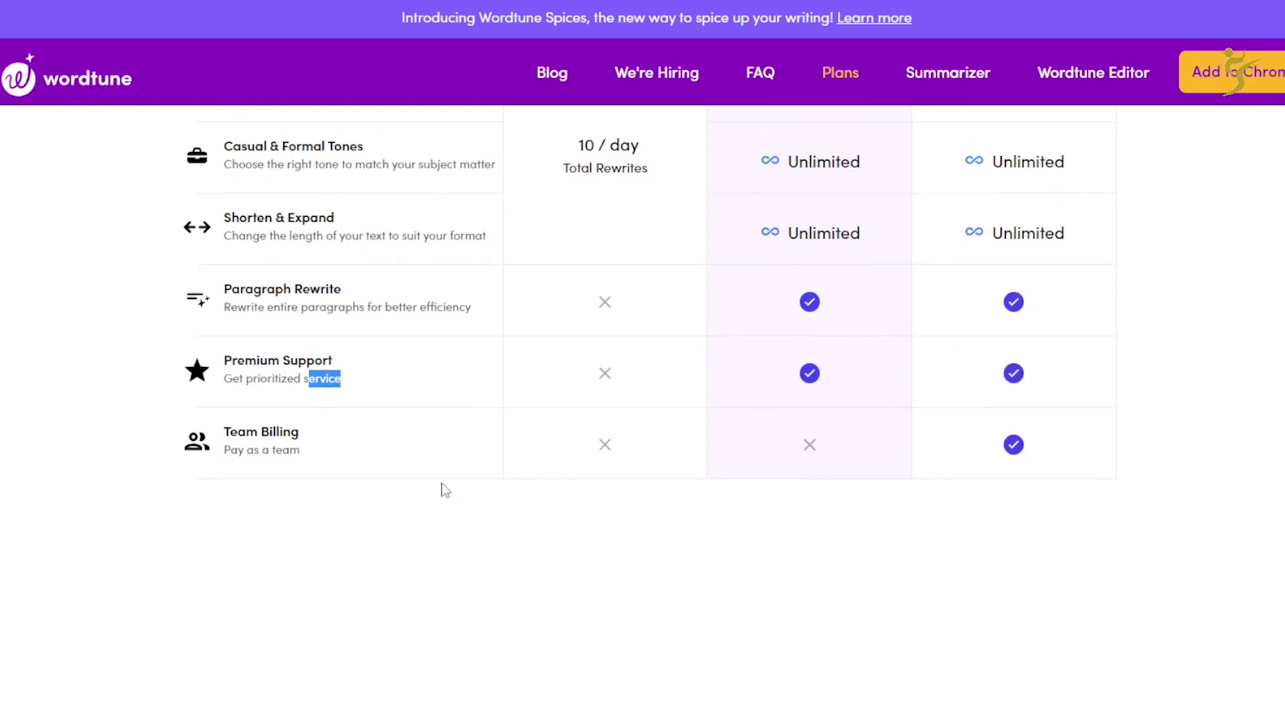
pyautogui.scroll(6, 872, 409)
pyautogui.scroll(1, 924, 348)
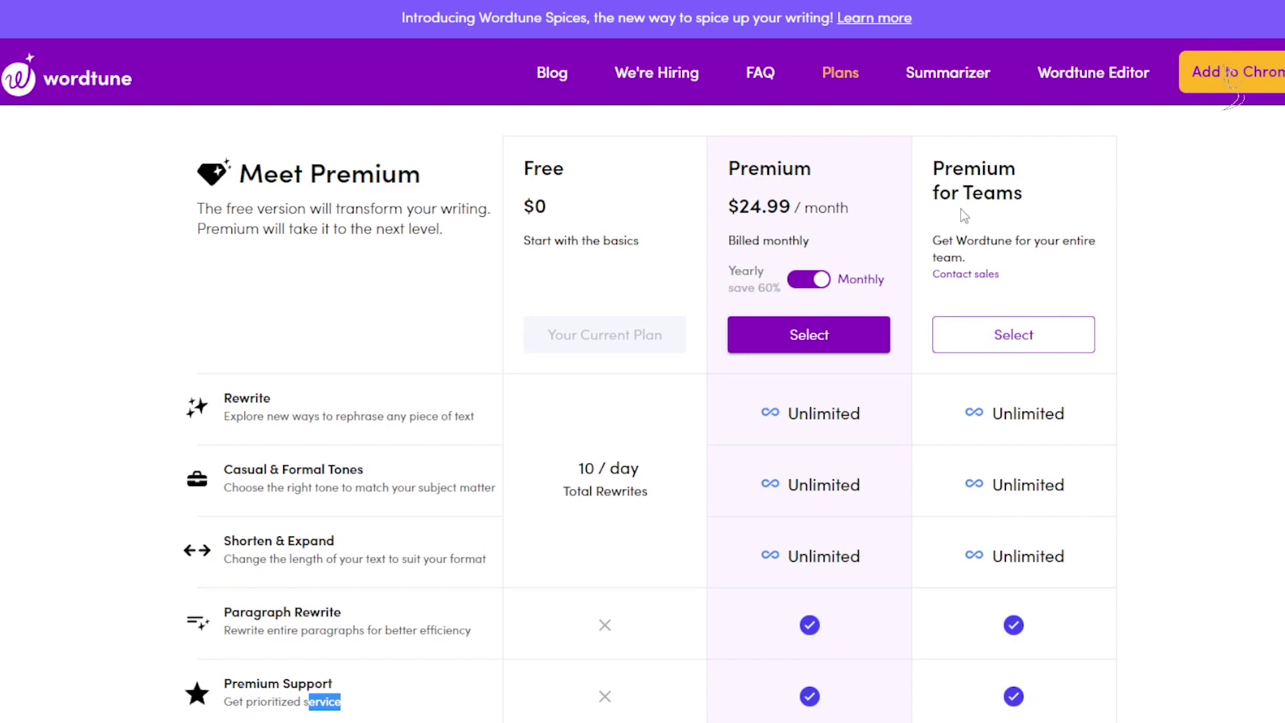
pyautogui.scroll(-3, 1071, 338)
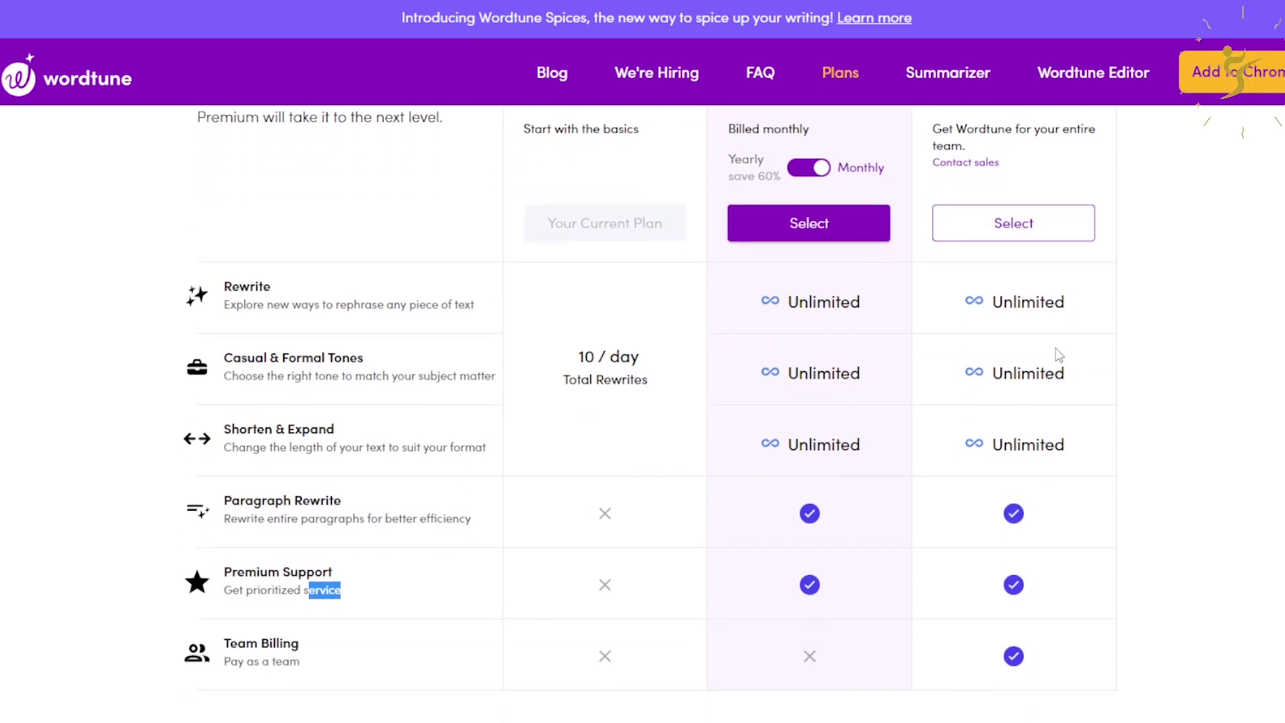
pyautogui.scroll(-4, 1055, 346)
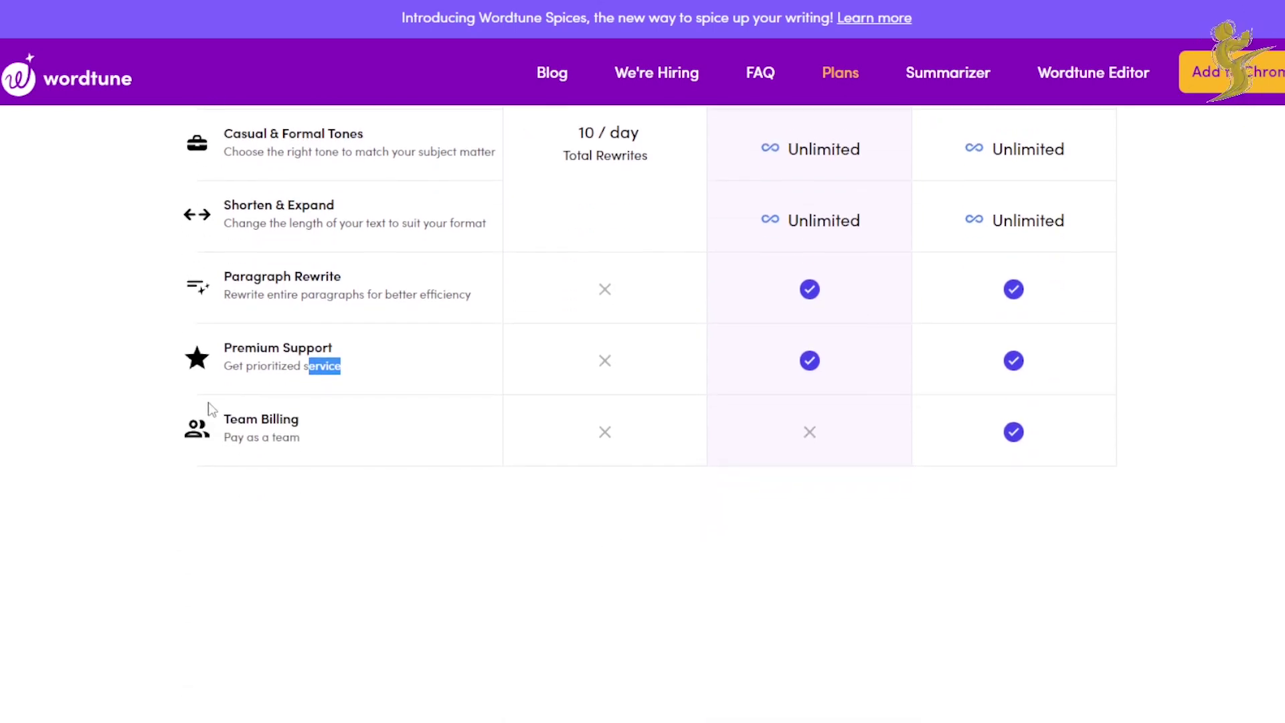
pyautogui.moveTo(211, 409); pyautogui.dragTo(363, 445)
pyautogui.scroll(-3, 425, 455)
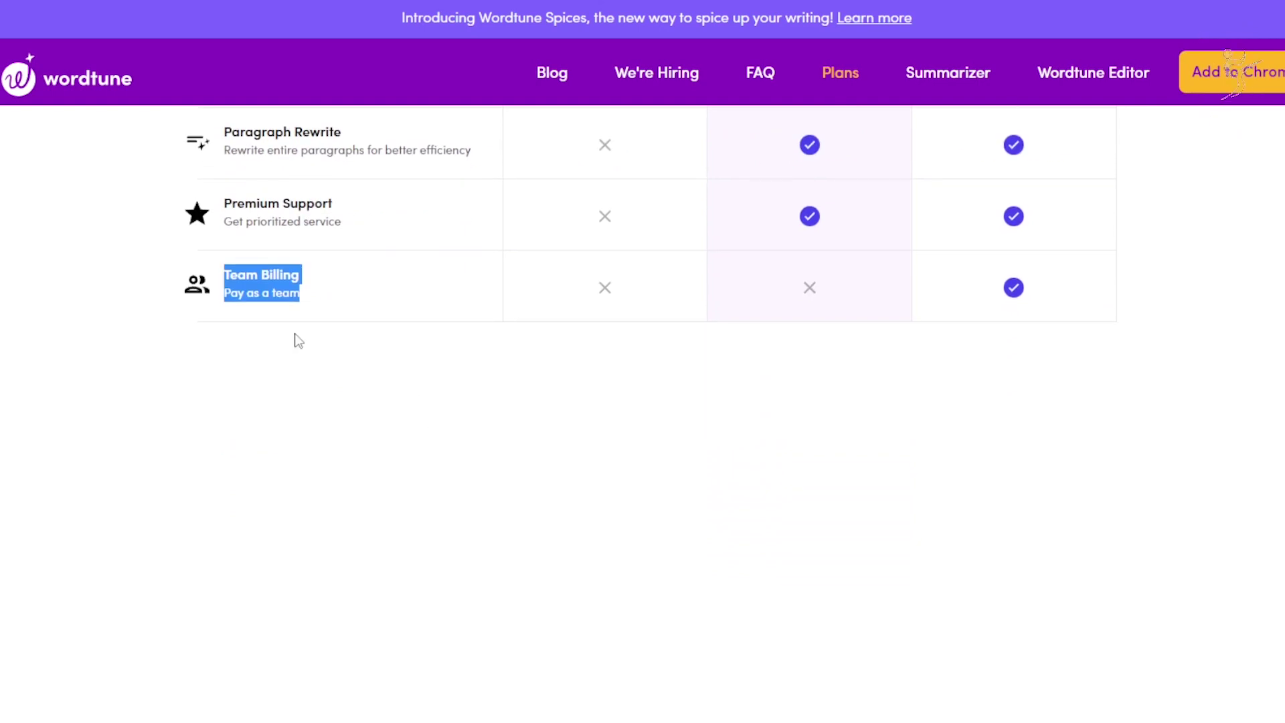
pyautogui.scroll(10, 798, 421)
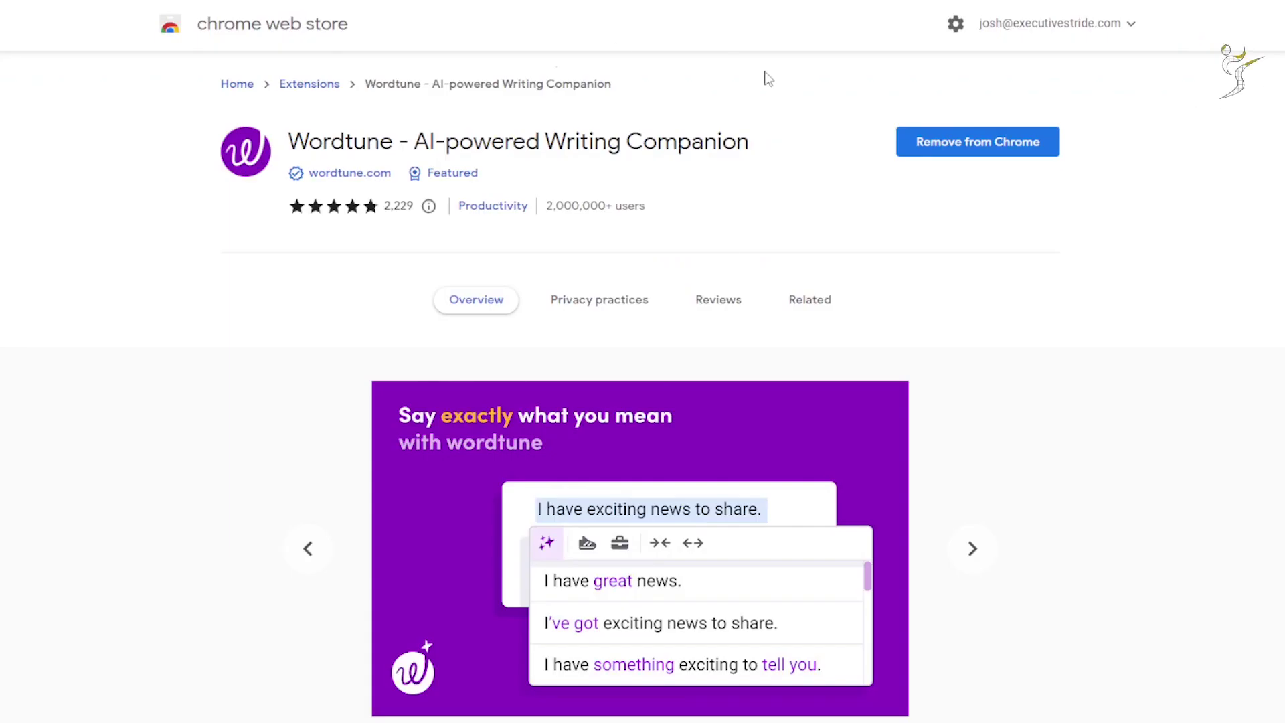
# Step: Advance the Wordtune extension listing's screenshot carousel by two slides
pyautogui.scroll(-15, 829, 351)
pyautogui.scroll(15, 828, 351)
pyautogui.click(973, 548)
pyautogui.click(973, 548)
# Step: Advance the extension screenshot carousel one more slide
pyautogui.click(973, 548)
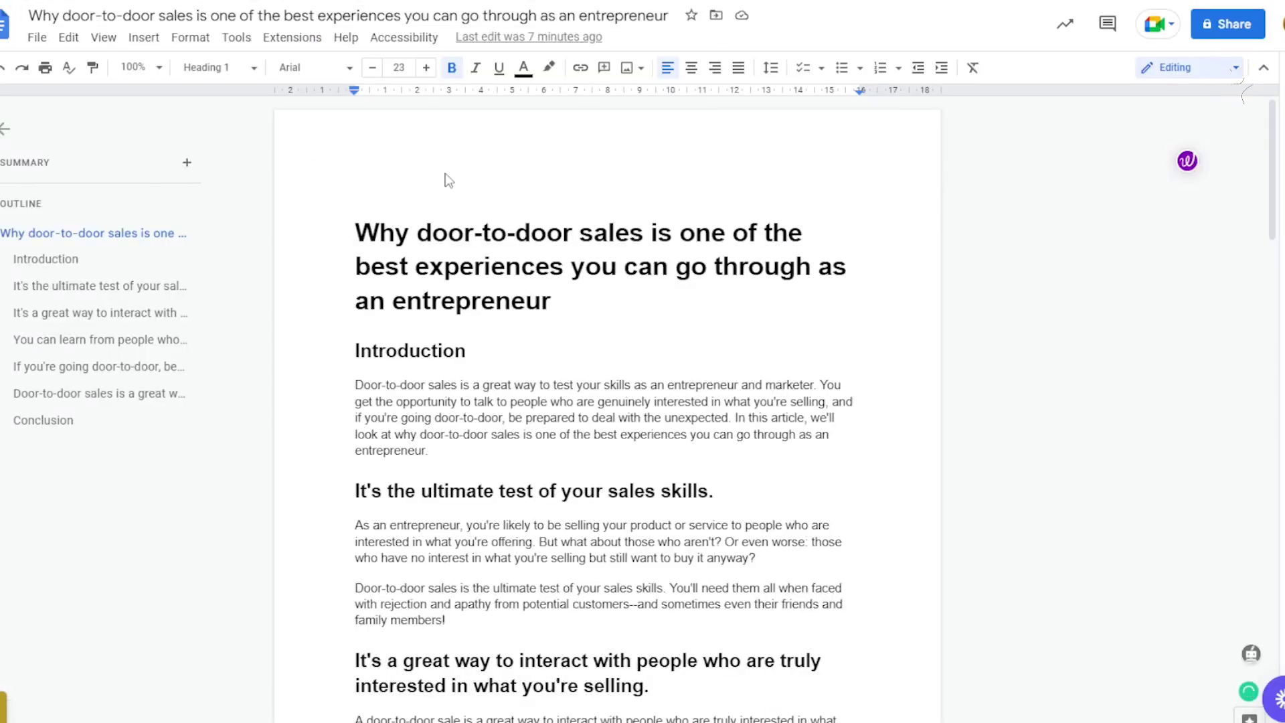
# Step: Select the Introduction's opening sentences and bring up Wordtune's rewrite suggestions for them
pyautogui.scroll(-20, 453, 217)
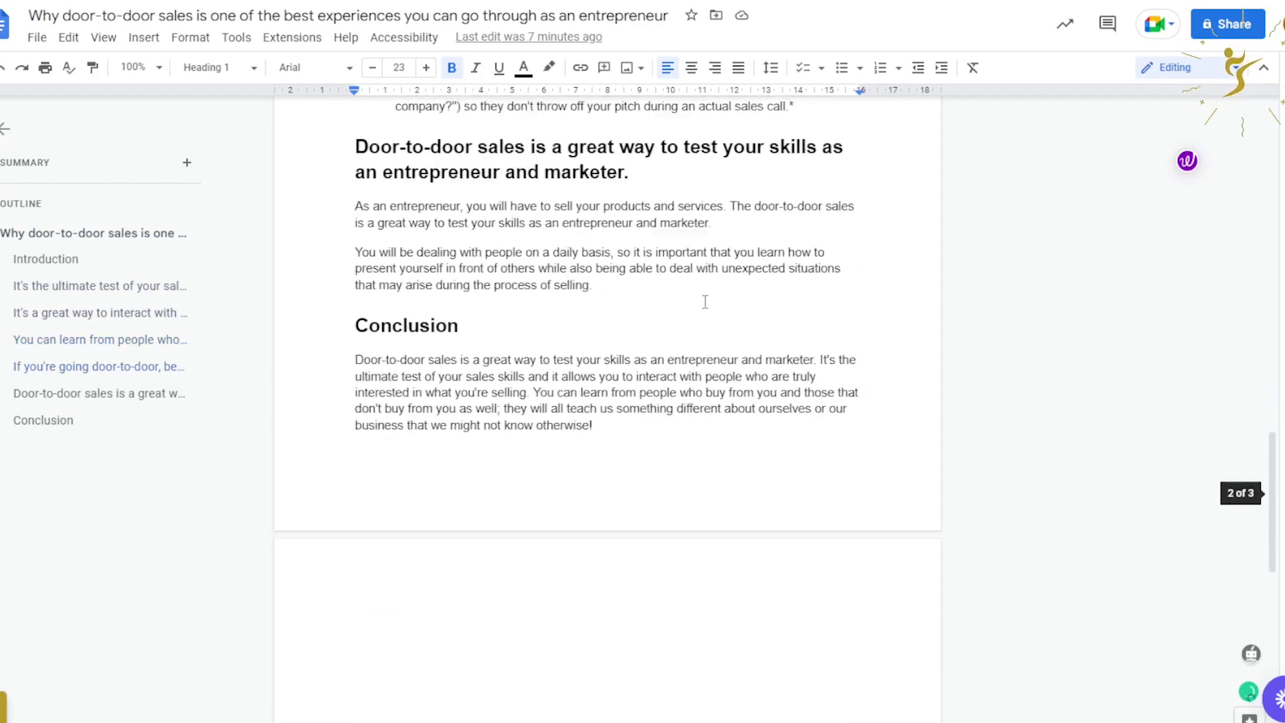
pyautogui.scroll(20, 705, 313)
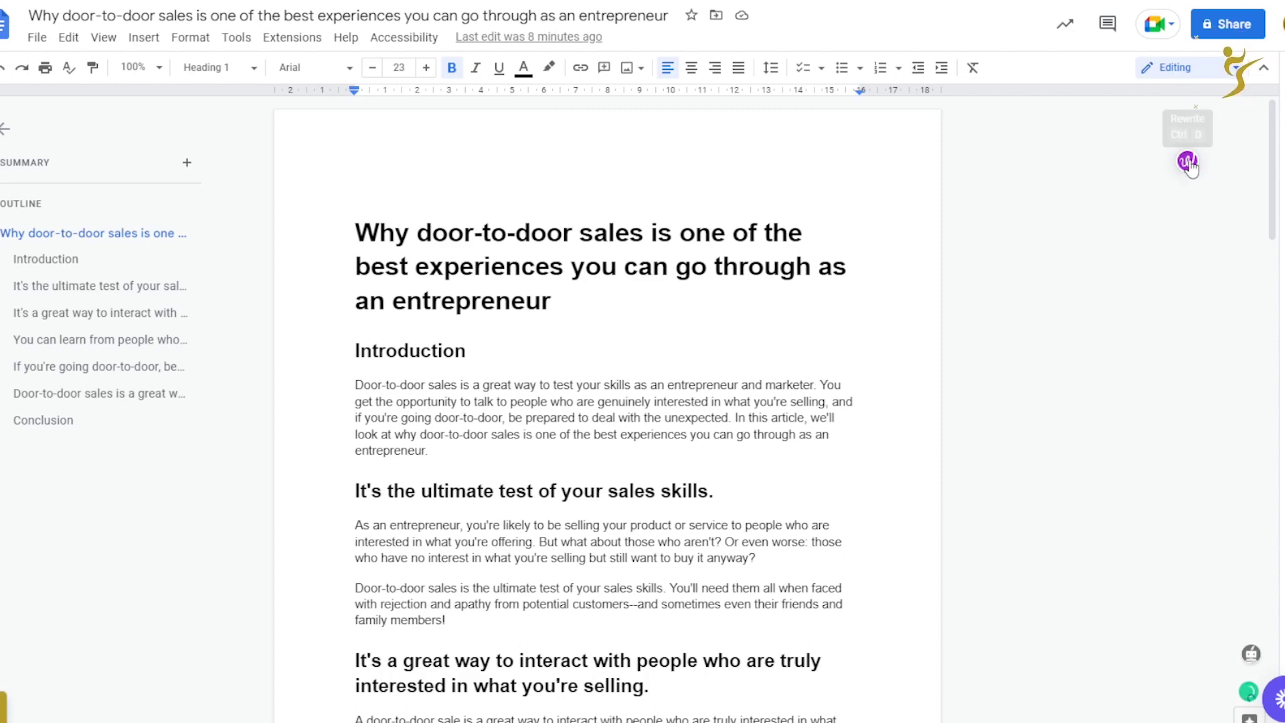
pyautogui.click(478, 349)
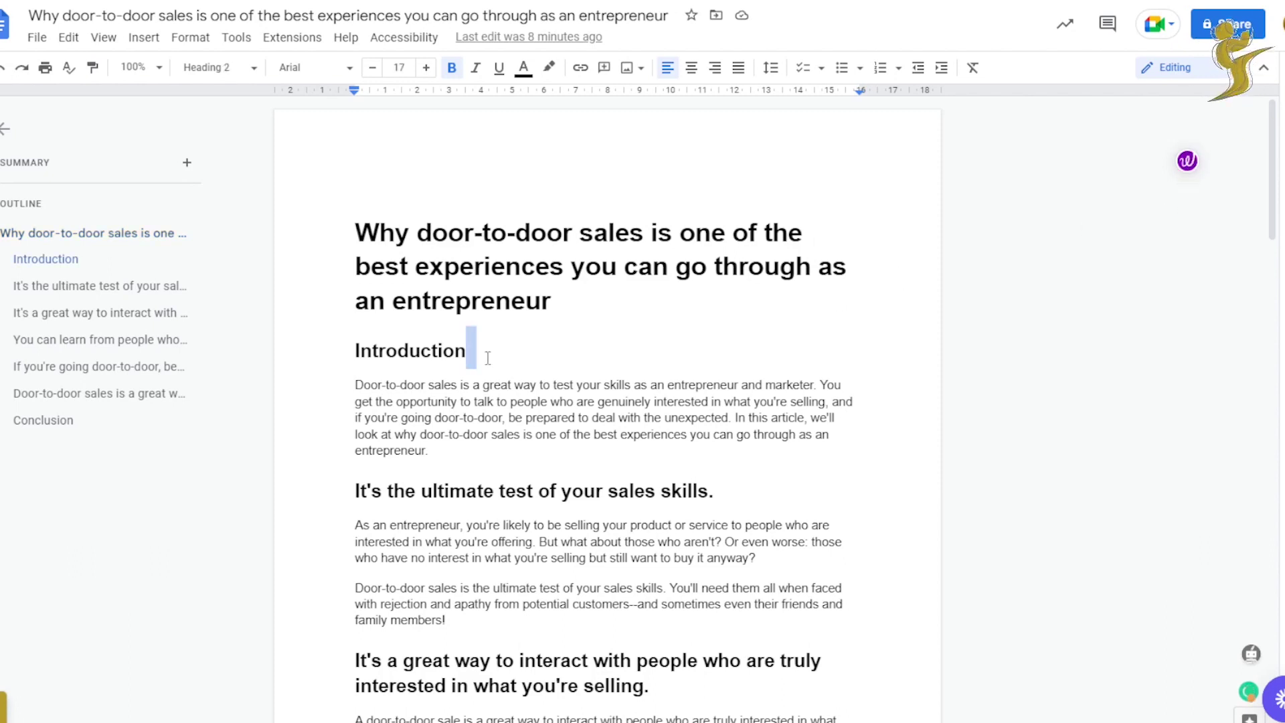
pyautogui.scroll(-2, 478, 349)
pyautogui.moveTo(324, 271); pyautogui.dragTo(732, 306)
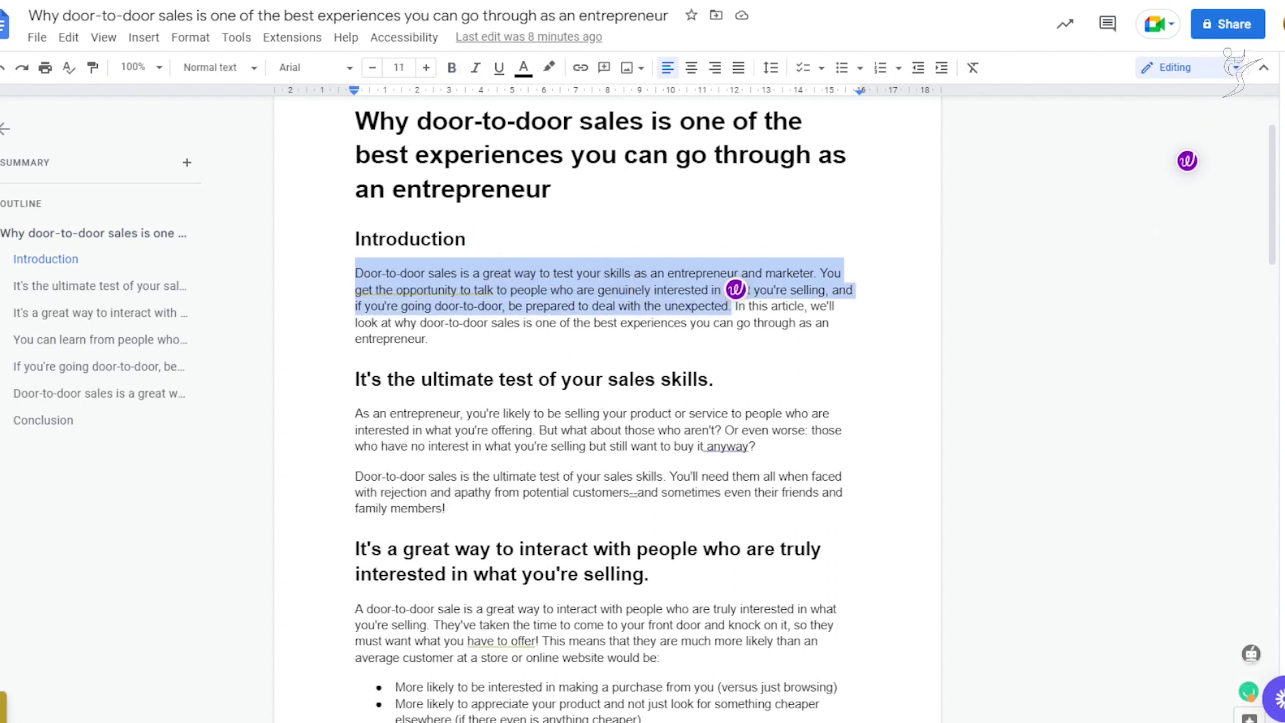
pyautogui.click(1188, 161)
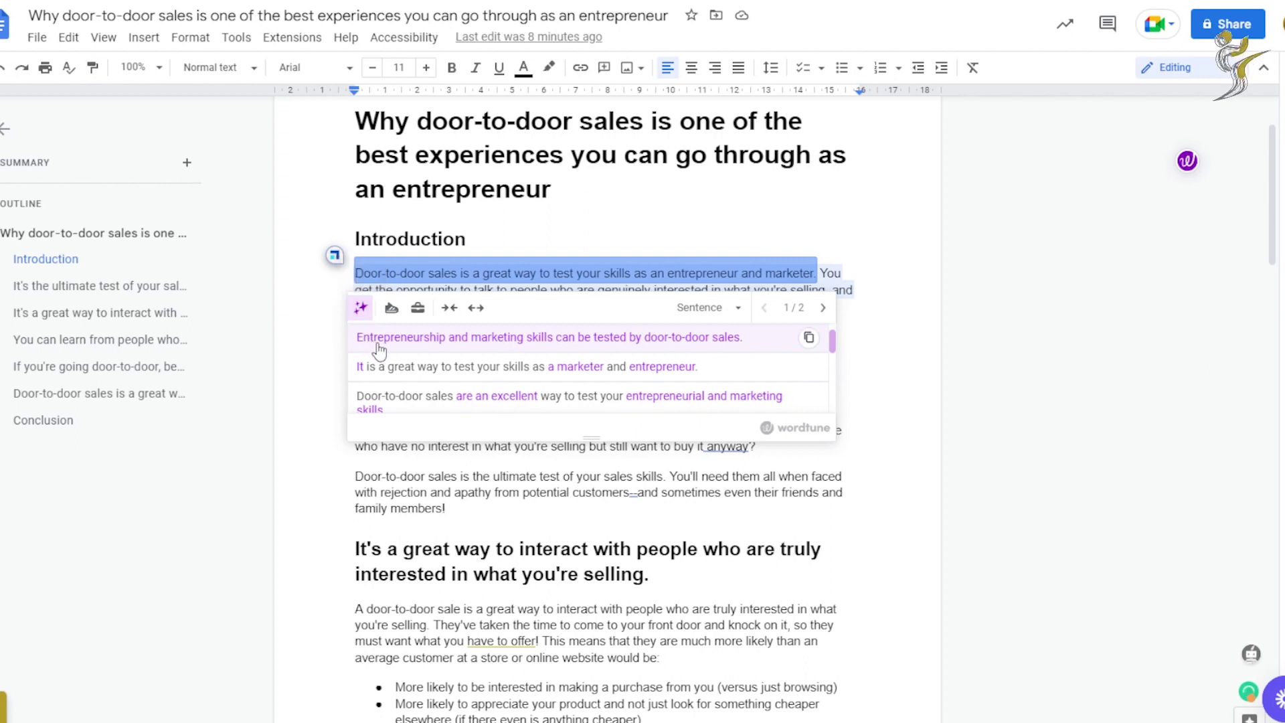
# Step: Compare Wordtune's rewrites of the first and second sentences of the Introduction
pyautogui.scroll(-3, 654, 367)
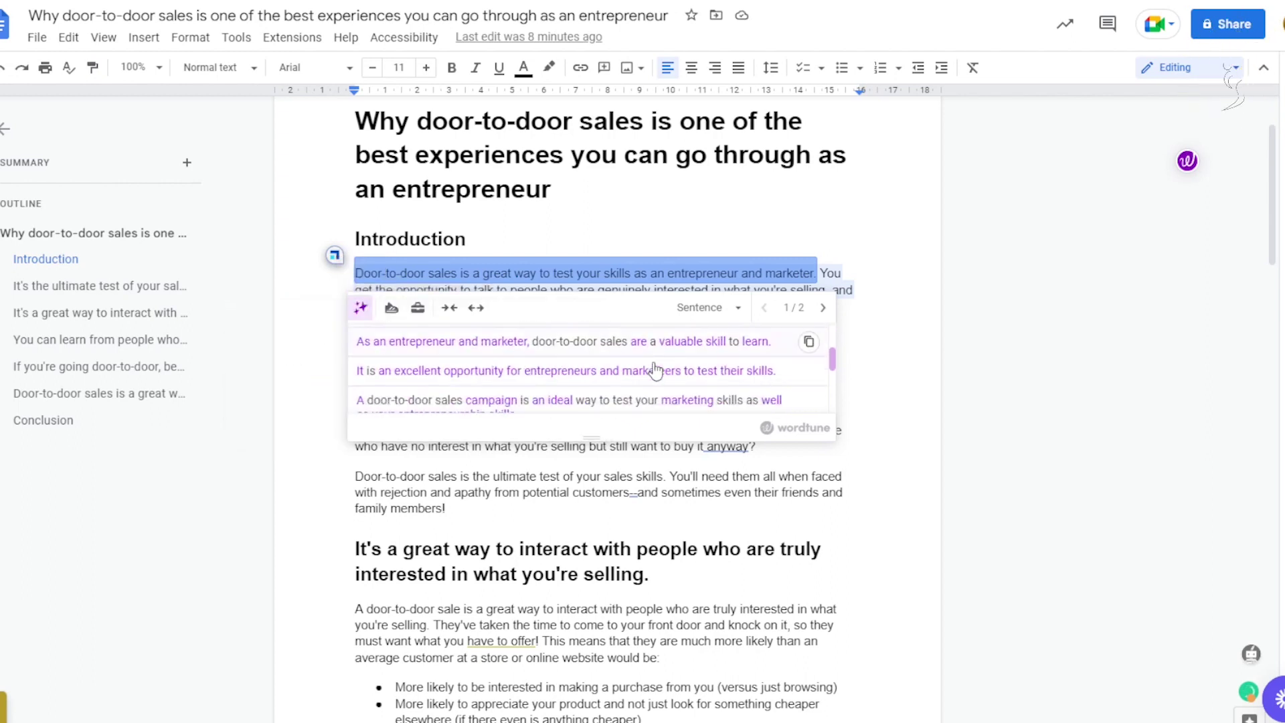
pyautogui.scroll(-5, 565, 373)
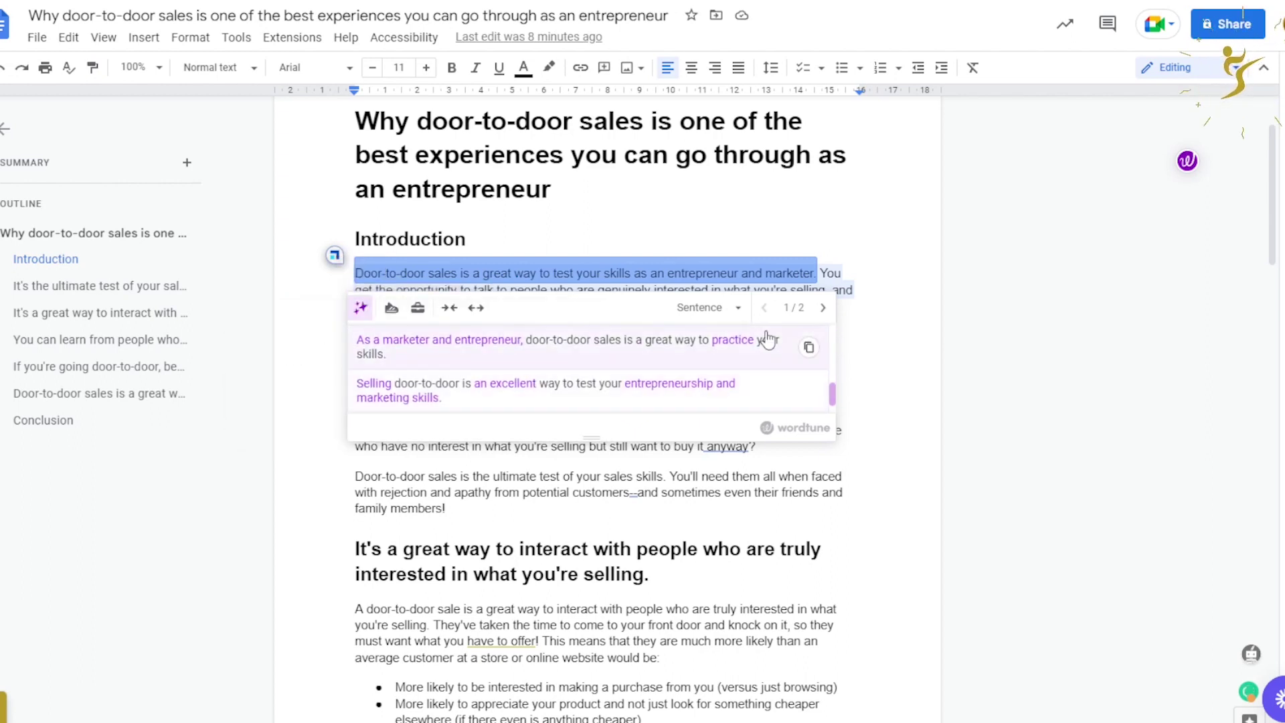
pyautogui.click(822, 308)
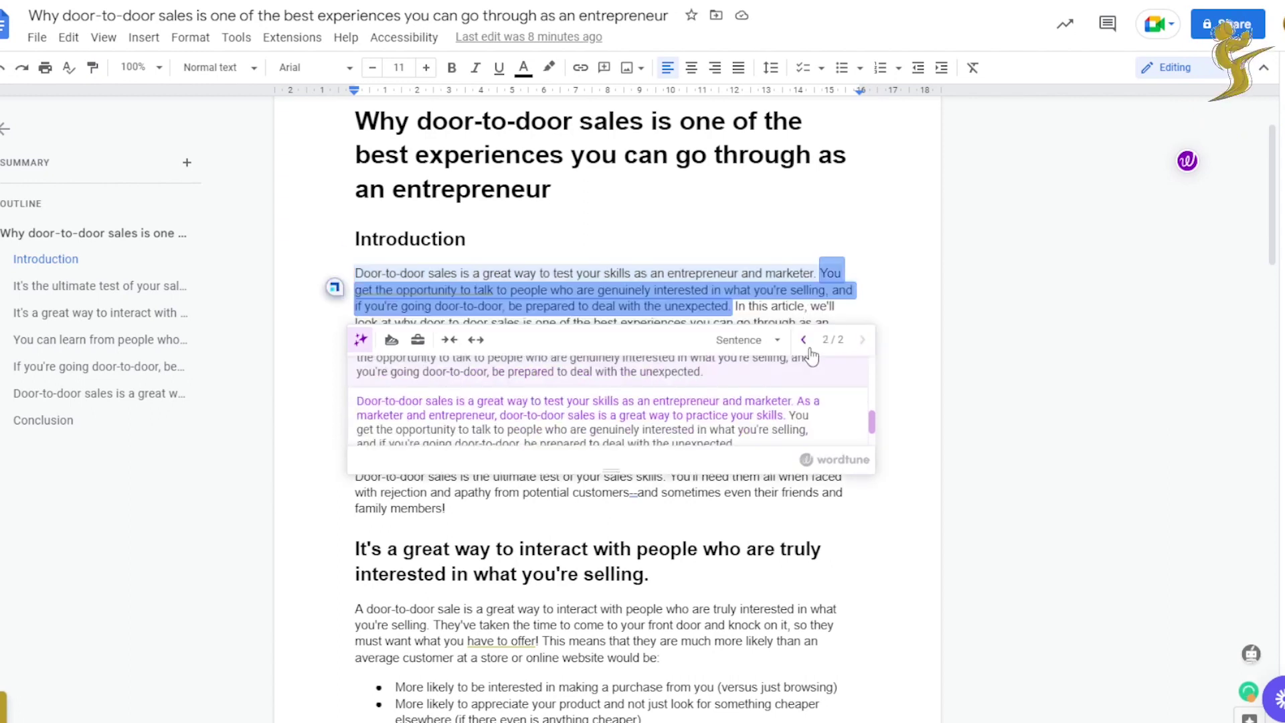
pyautogui.click(803, 339)
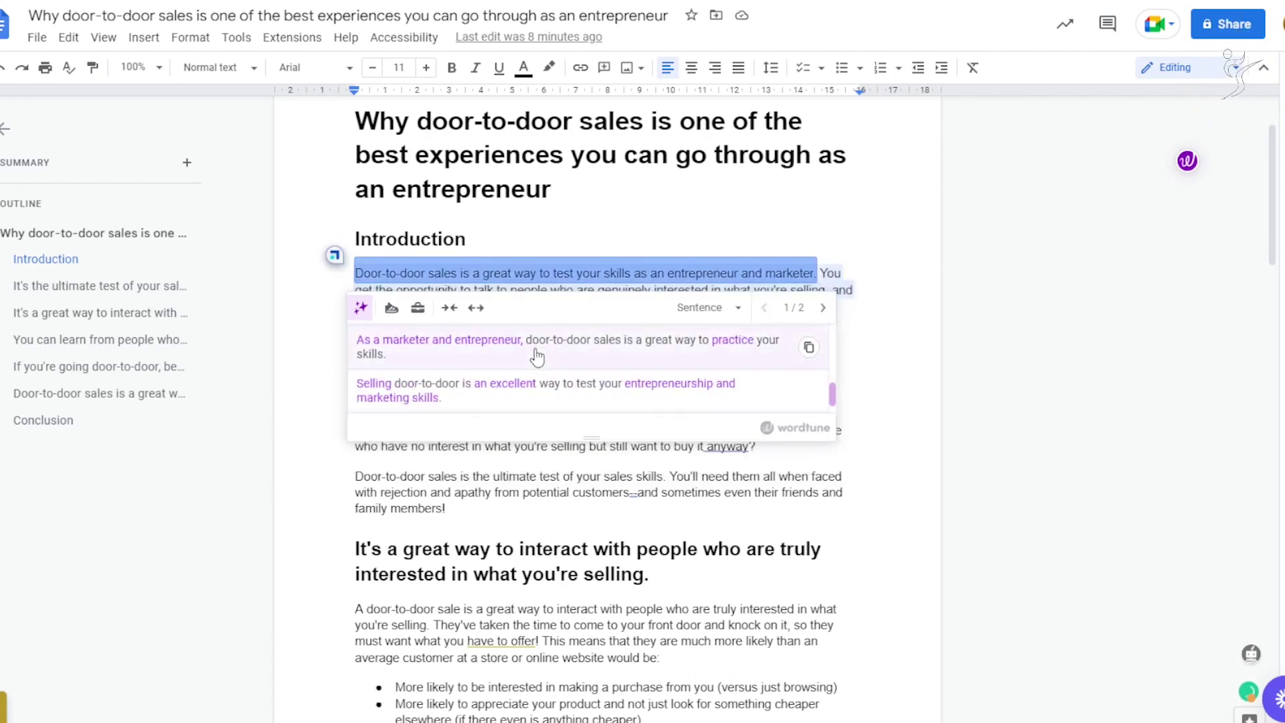
pyautogui.click(823, 307)
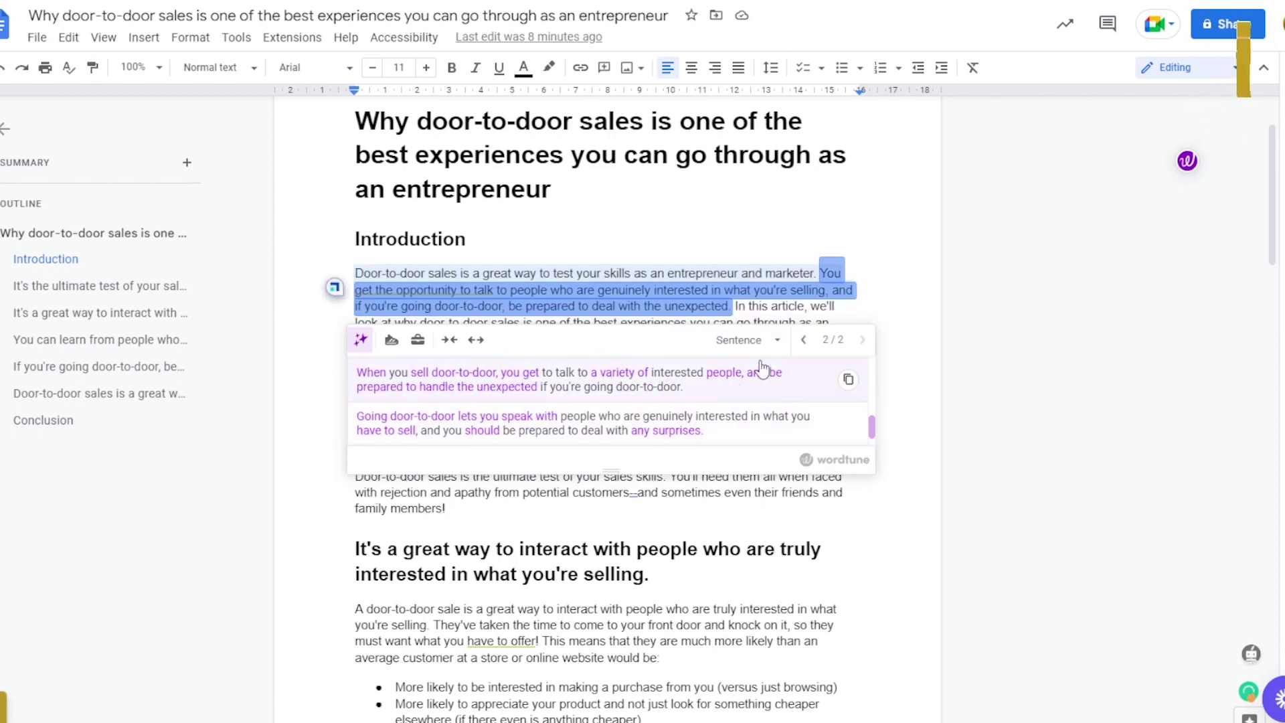
# Step: Try casual, formal, shortened and expanded versions of the sentence
pyautogui.click(391, 340)
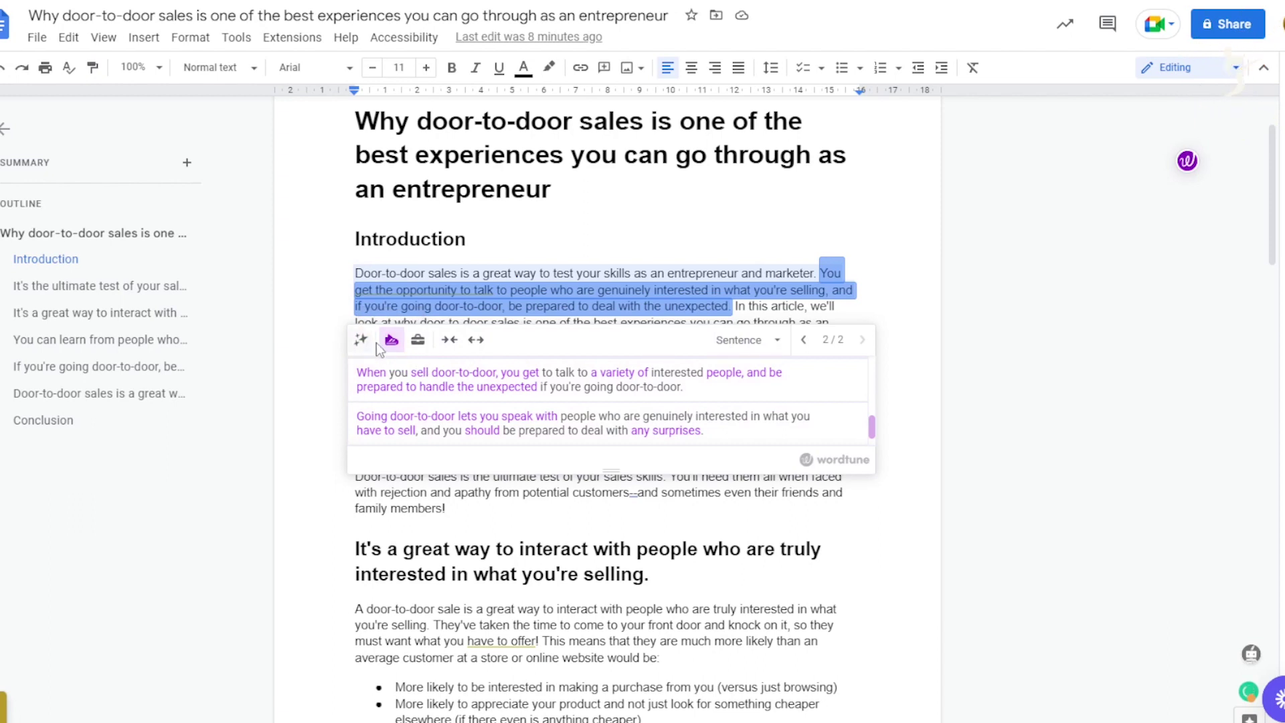
pyautogui.click(392, 340)
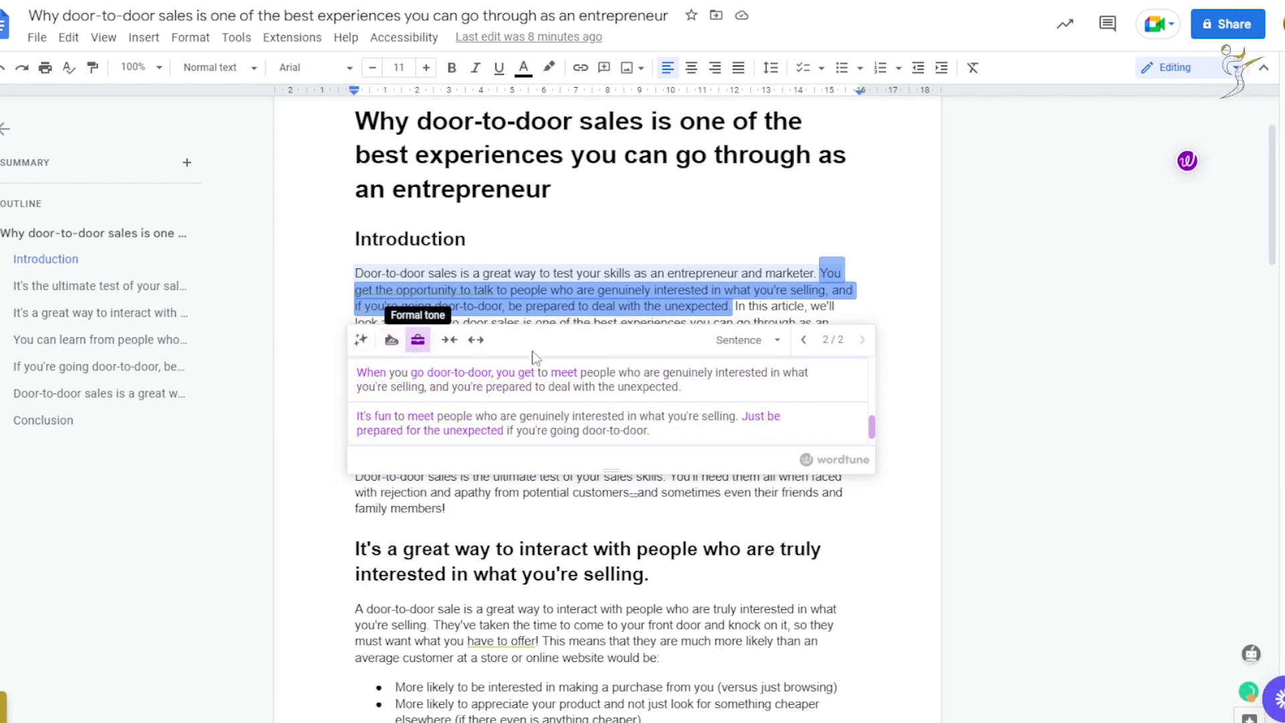
pyautogui.click(415, 344)
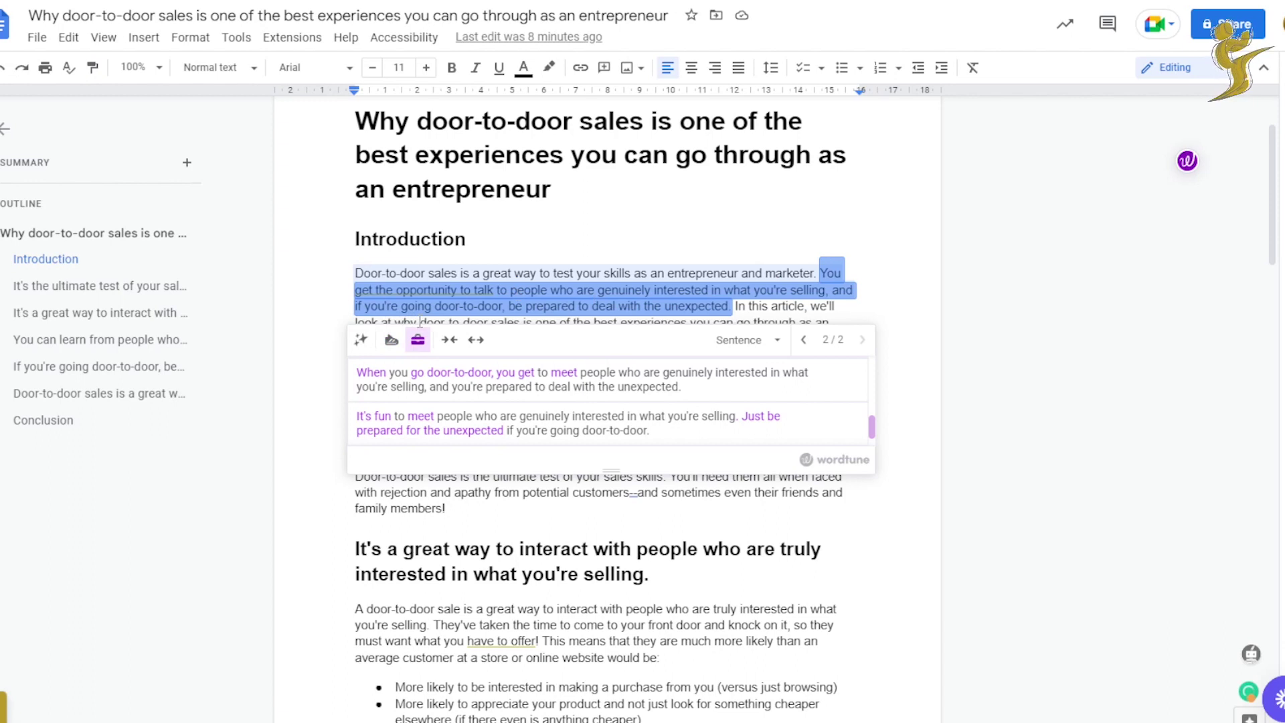
pyautogui.click(455, 341)
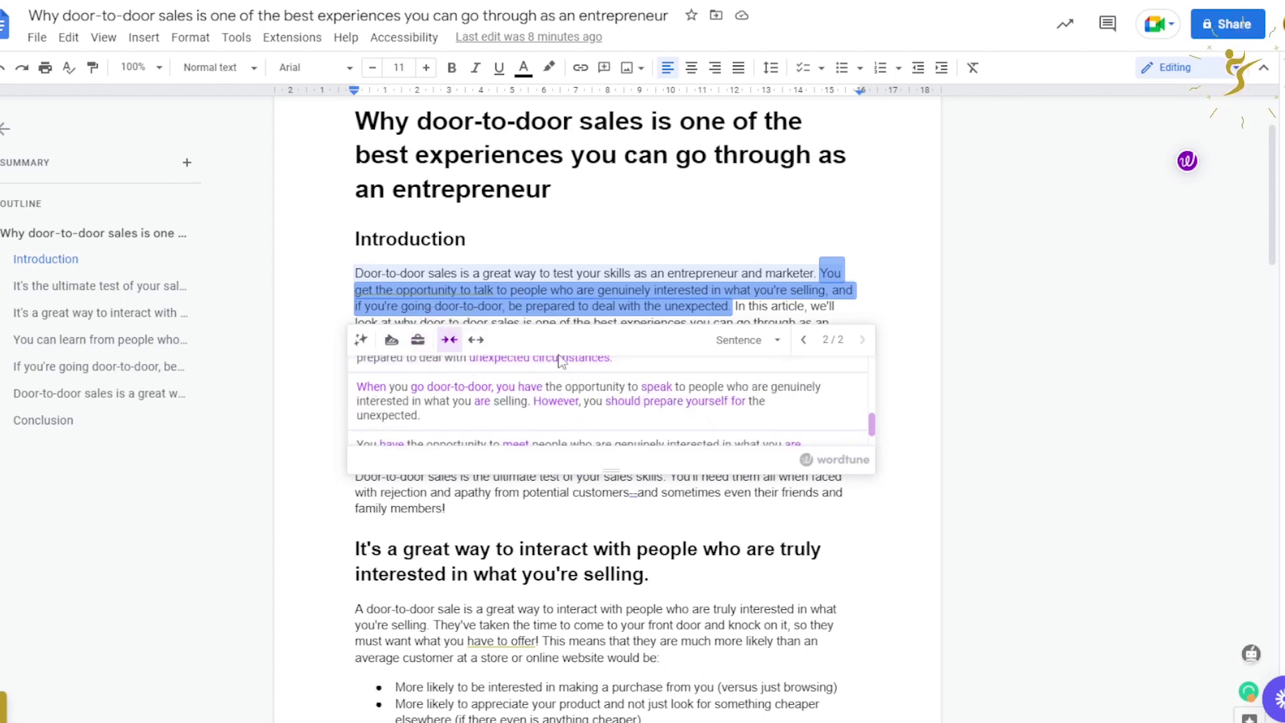
pyautogui.click(476, 340)
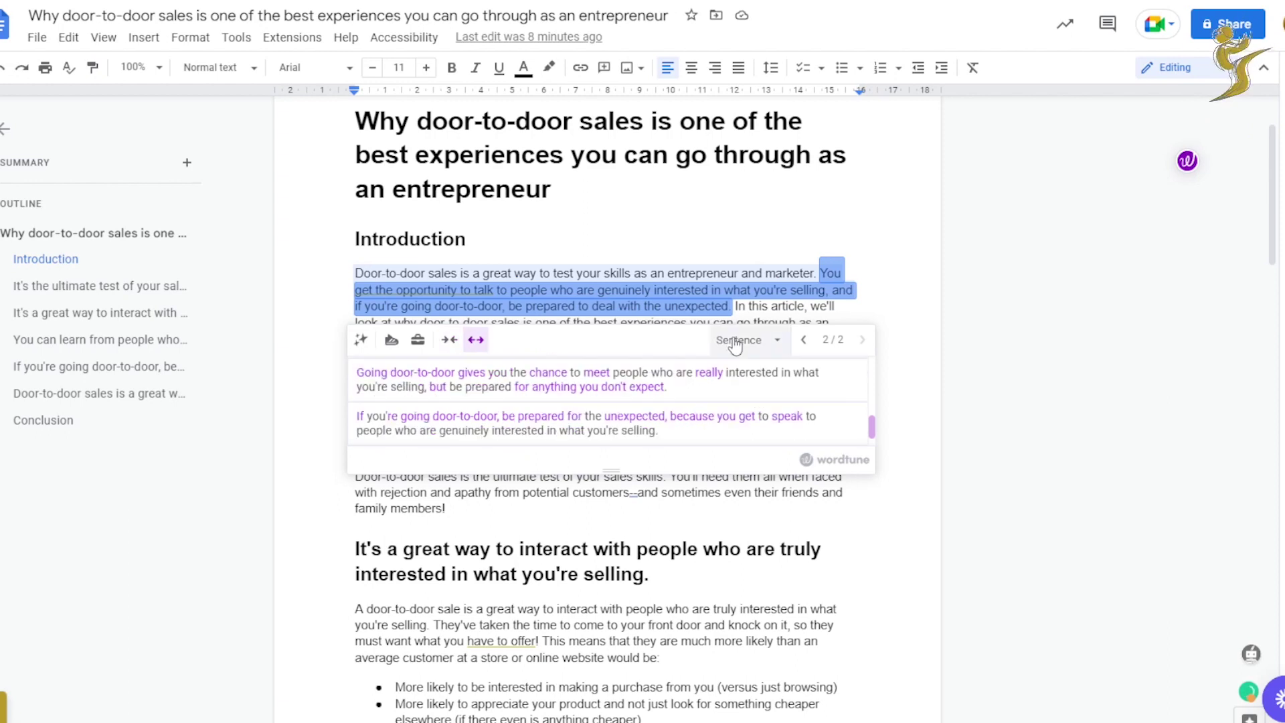
# Step: Switch from Sentence to Paragraph rewriting, review the results, then deselect the paragraph
pyautogui.click(736, 341)
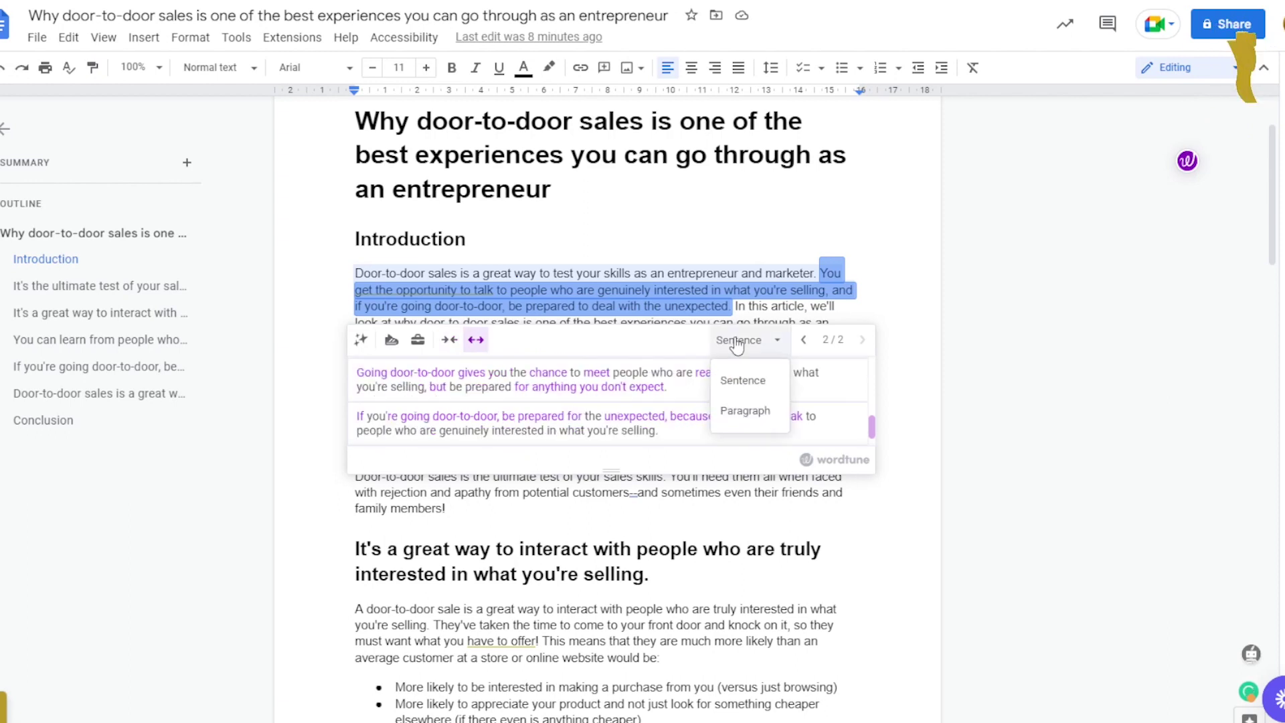
pyautogui.click(745, 411)
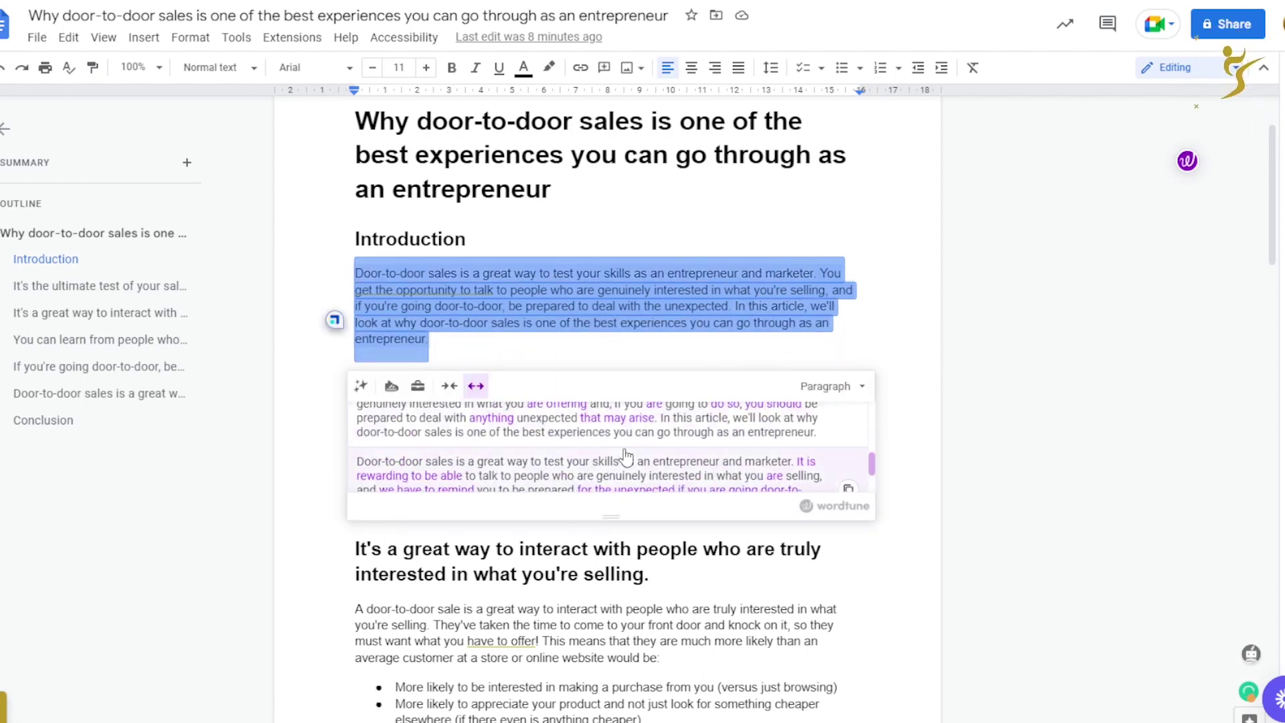
pyautogui.scroll(-5, 495, 415)
pyautogui.scroll(4, 453, 408)
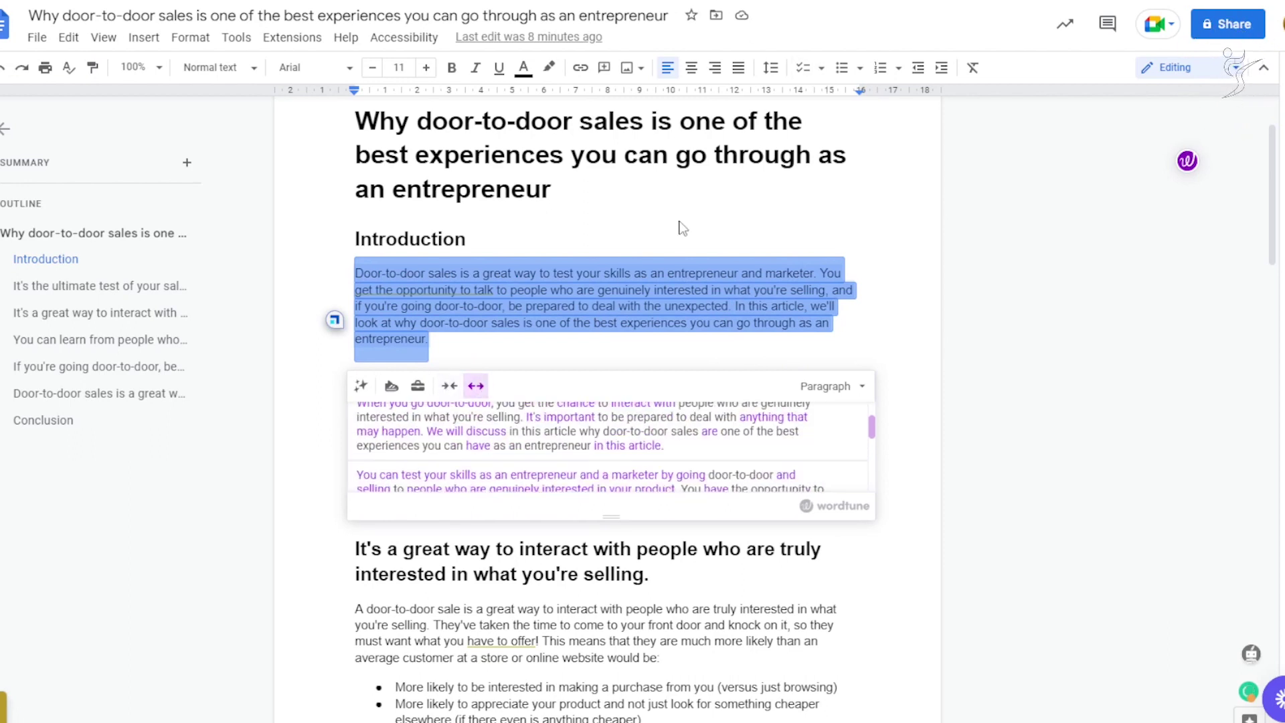
pyautogui.click(631, 271)
# Step: Copy the whole Google Docs article into the Wordtune Editor and place the caret below the conclusion
pyautogui.hotkey('ctrl', 'a')
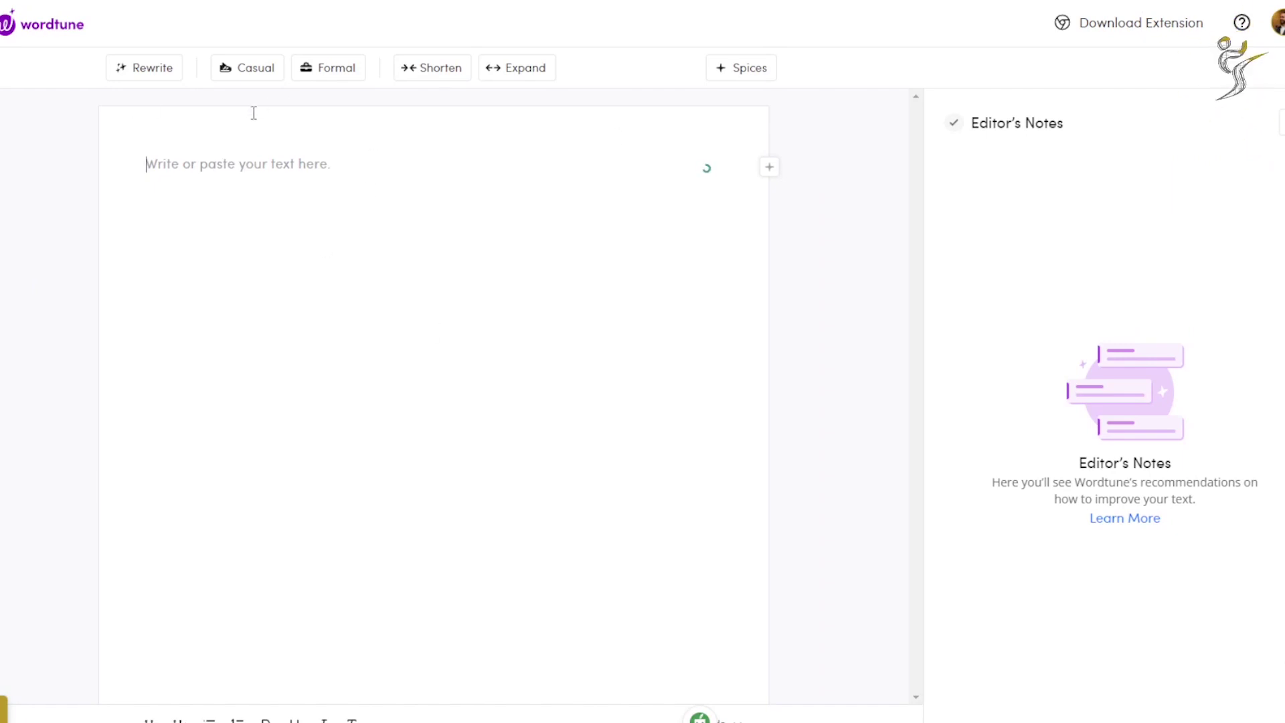
pyautogui.hotkey('ctrl', 'v')
pyautogui.scroll(15, 723, 260)
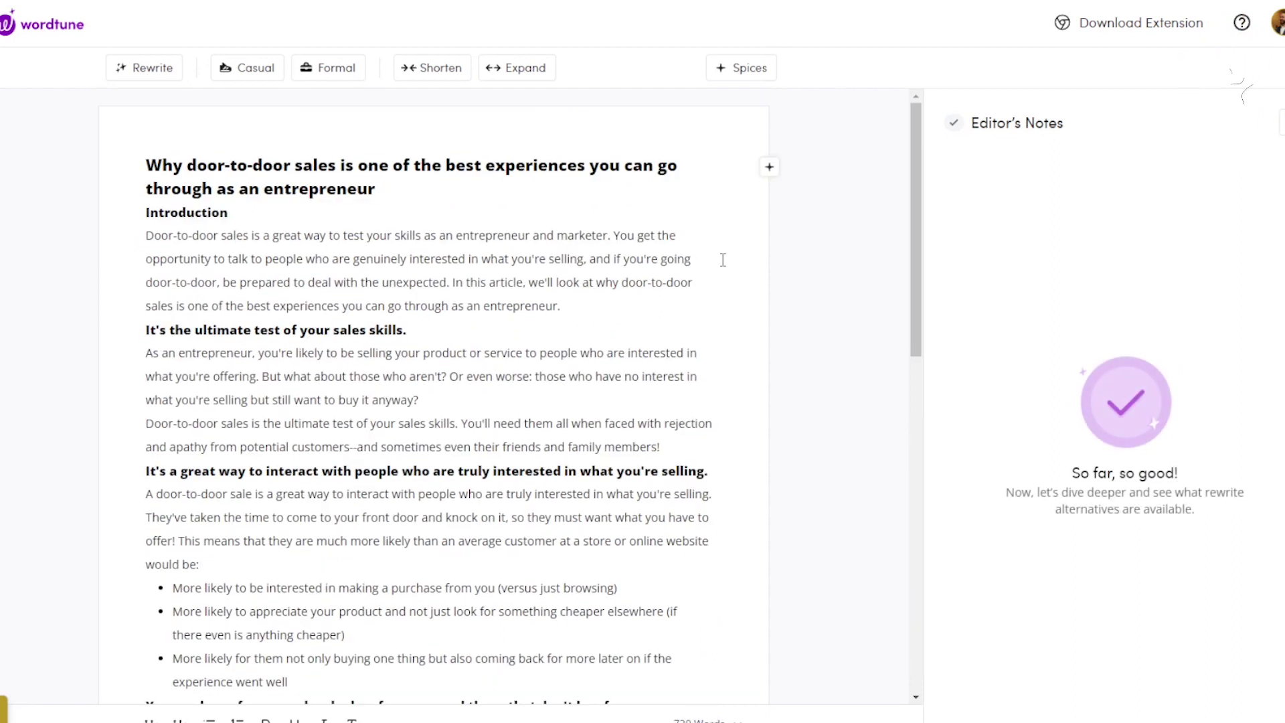
pyautogui.scroll(-12, 723, 260)
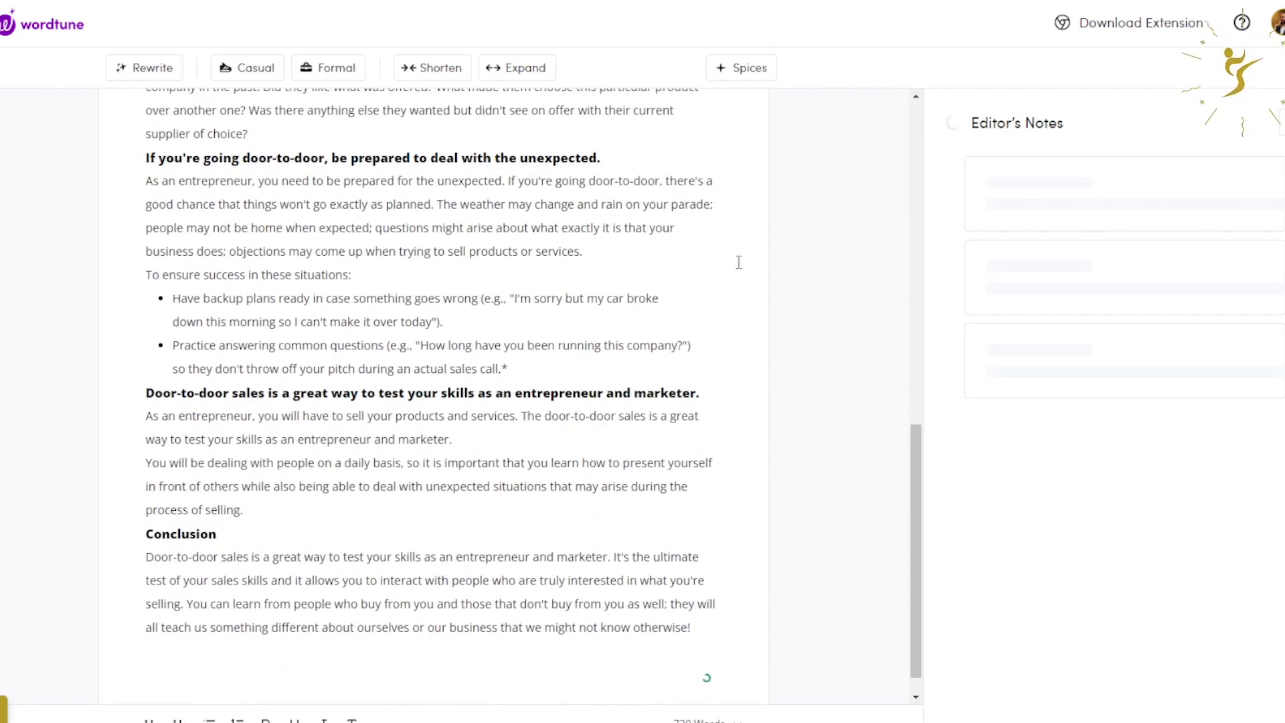
pyautogui.scroll(-1, 604, 401)
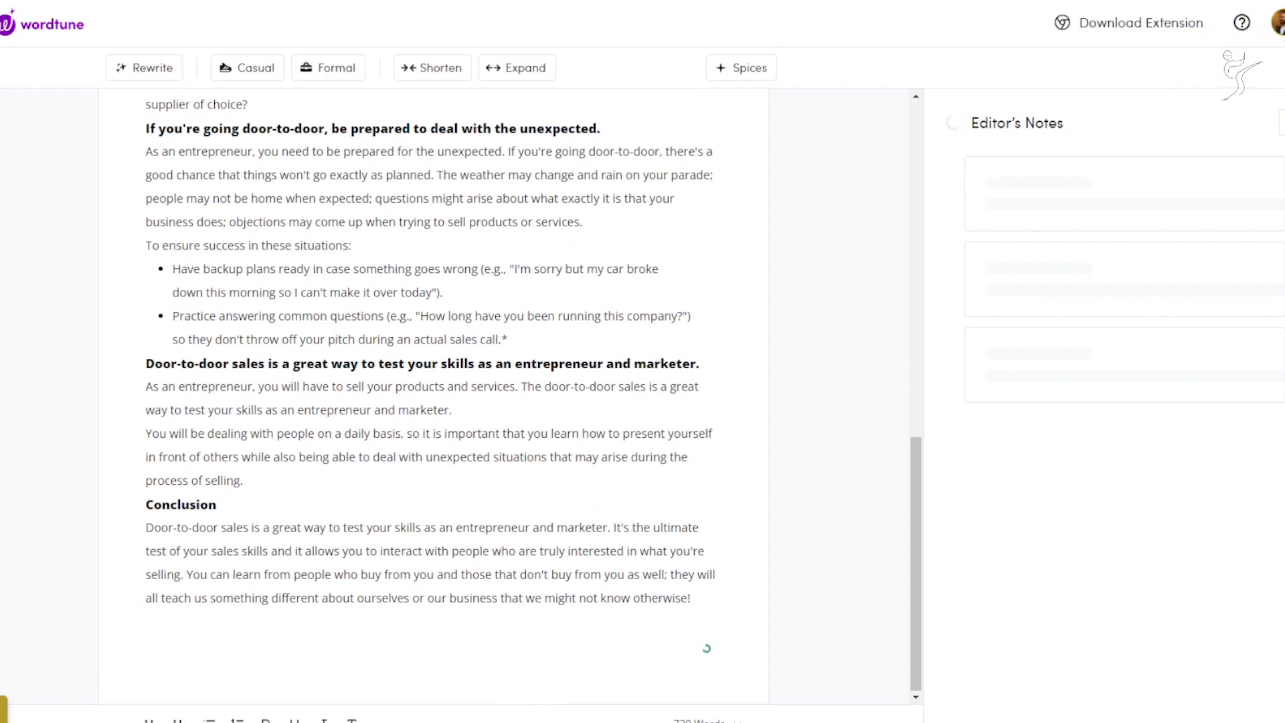
pyautogui.click(706, 647)
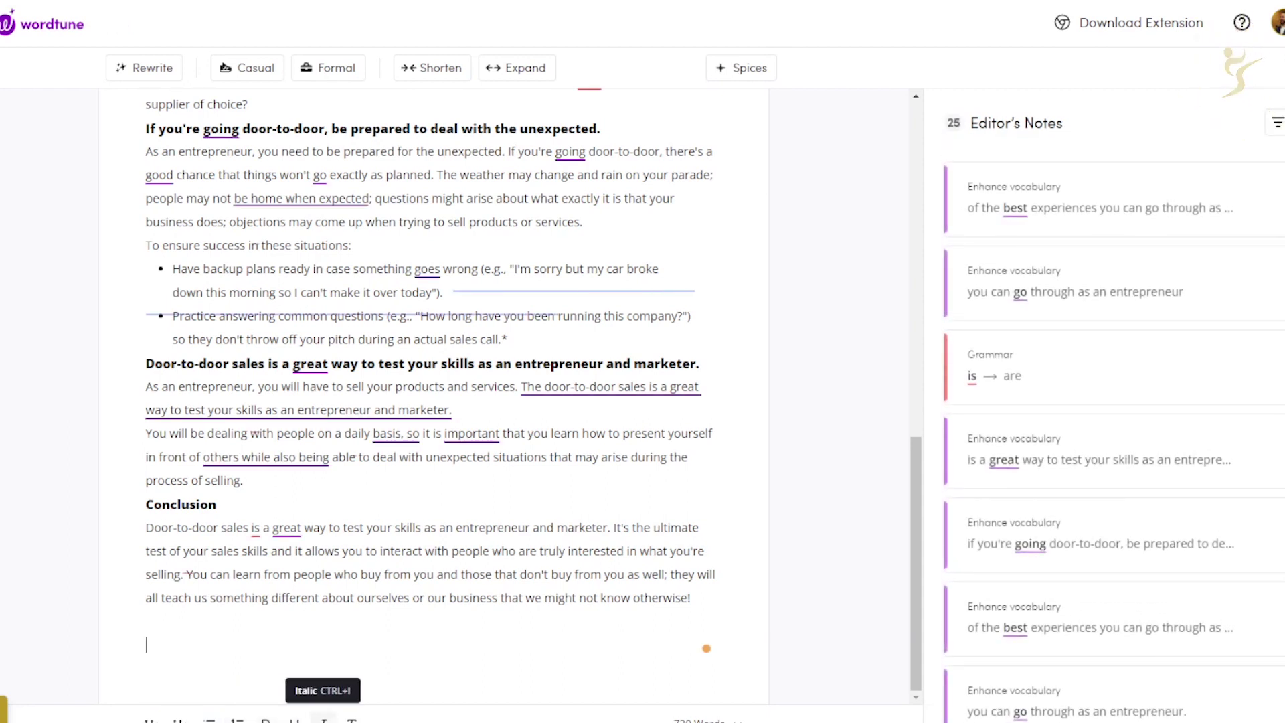
# Step: Check the Notes Visibility filter, then open the Enhance vocabulary card for 'best' in the title
pyautogui.scroll(15, 429, 402)
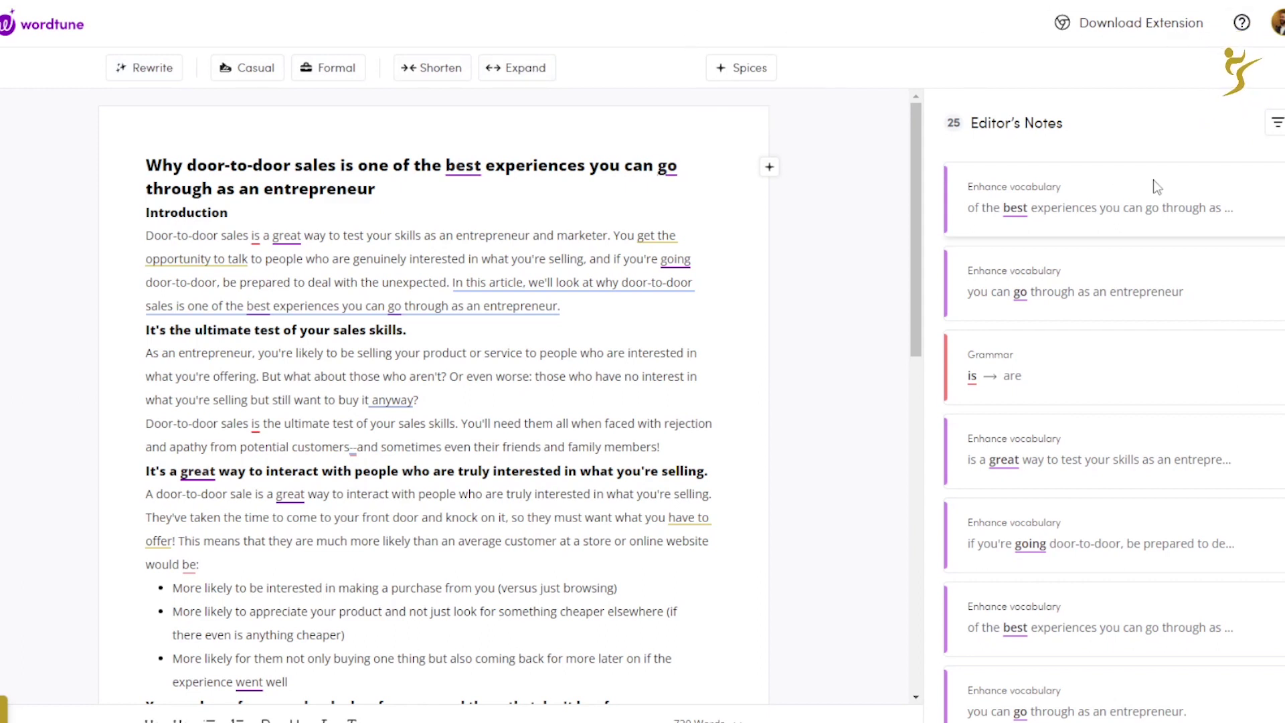
pyautogui.click(1271, 124)
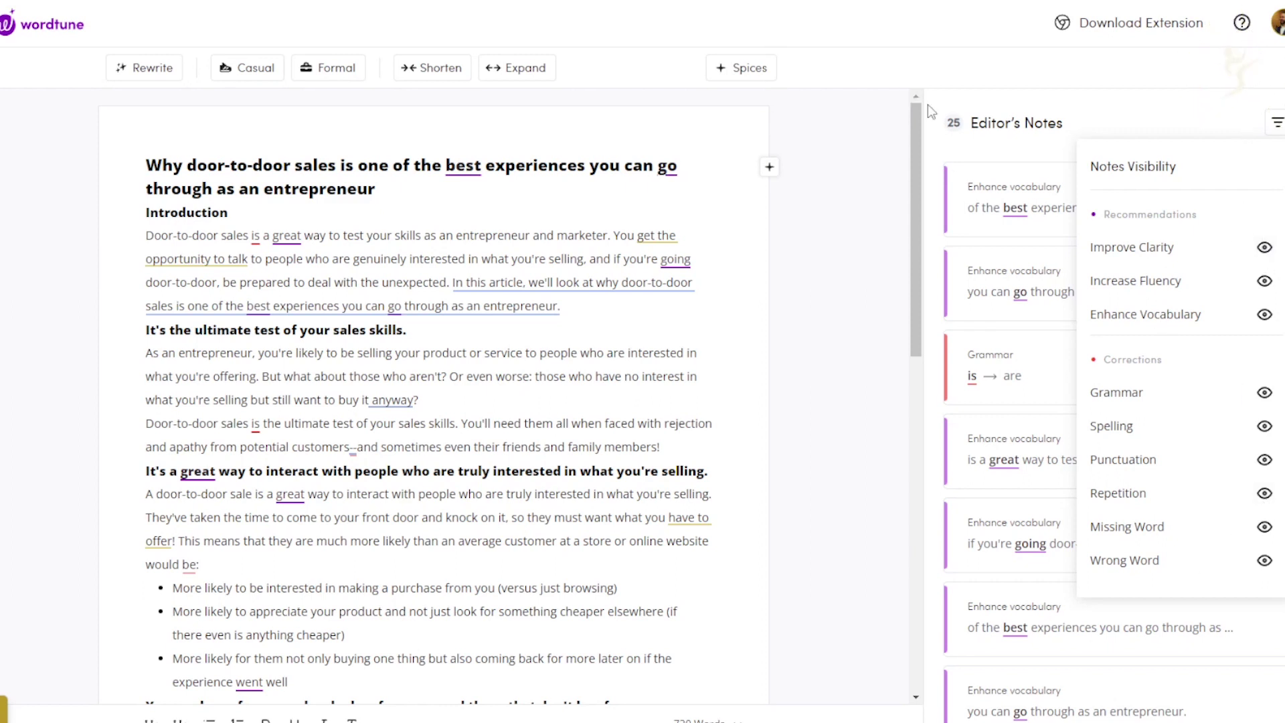
pyautogui.click(1010, 108)
pyautogui.click(1096, 217)
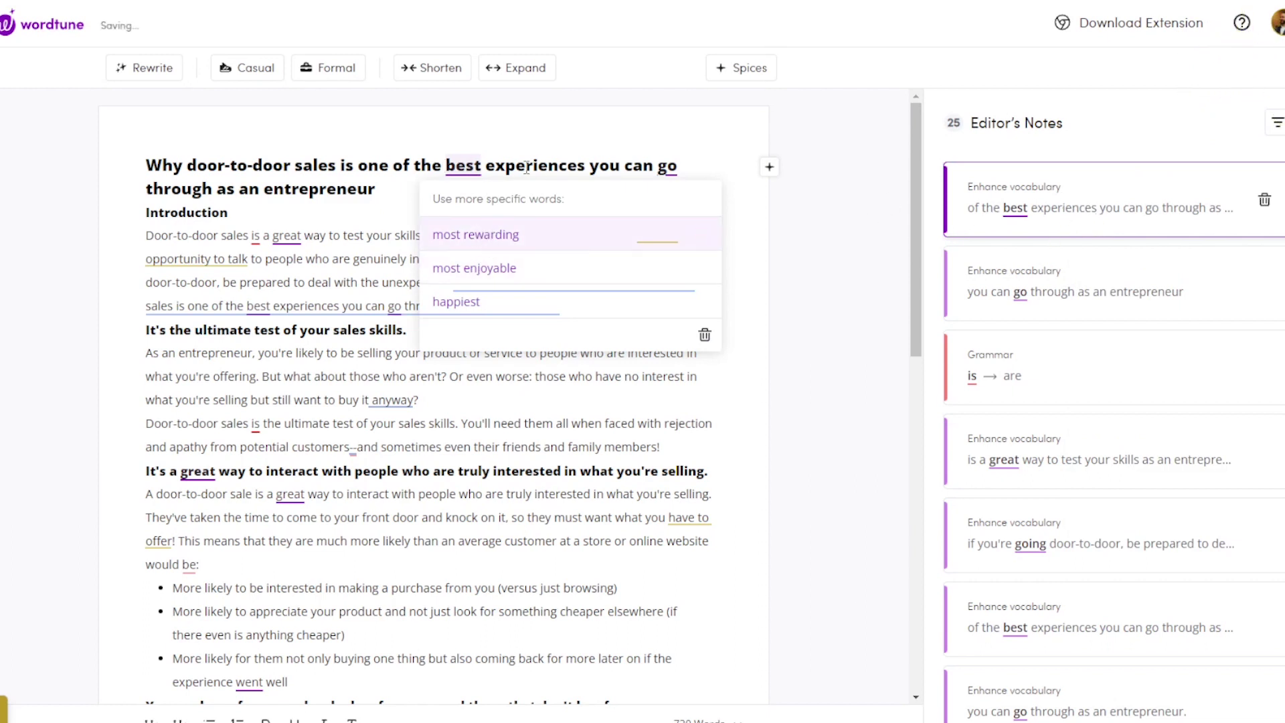
# Step: Change the title's 'best' to 'most rewarding' and 'go' to 'have'
pyautogui.click(496, 235)
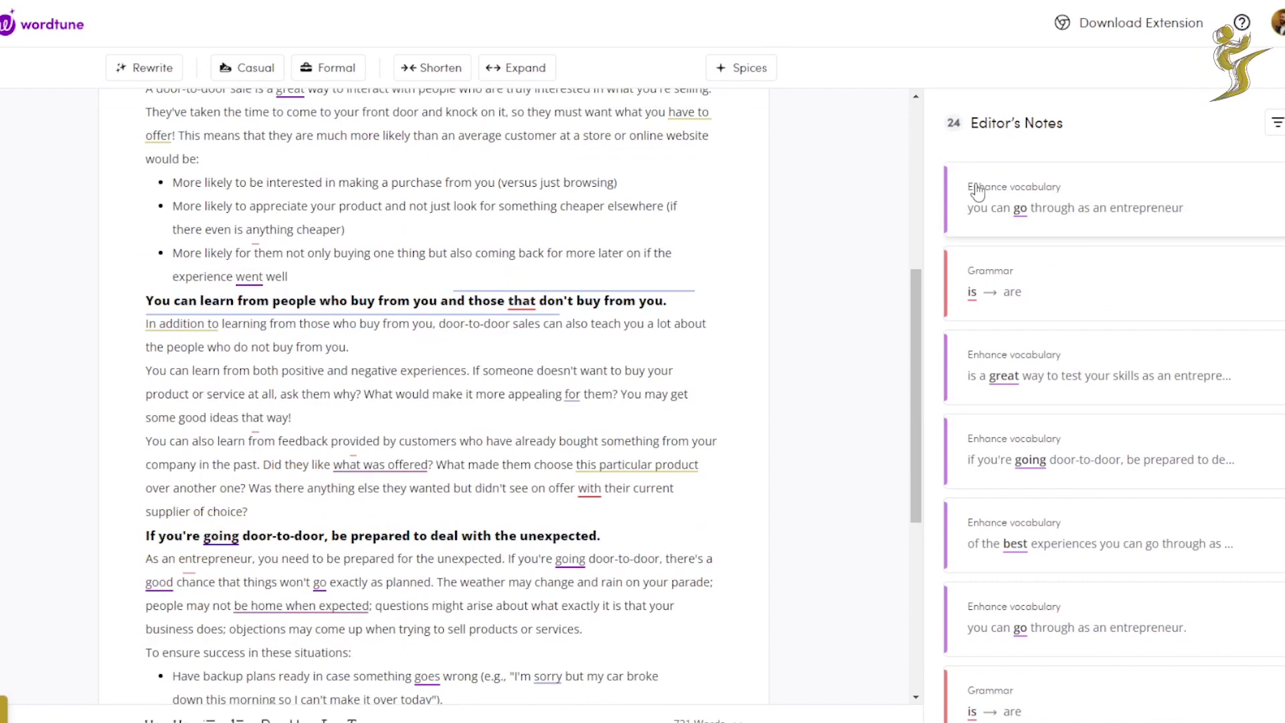
pyautogui.click(977, 192)
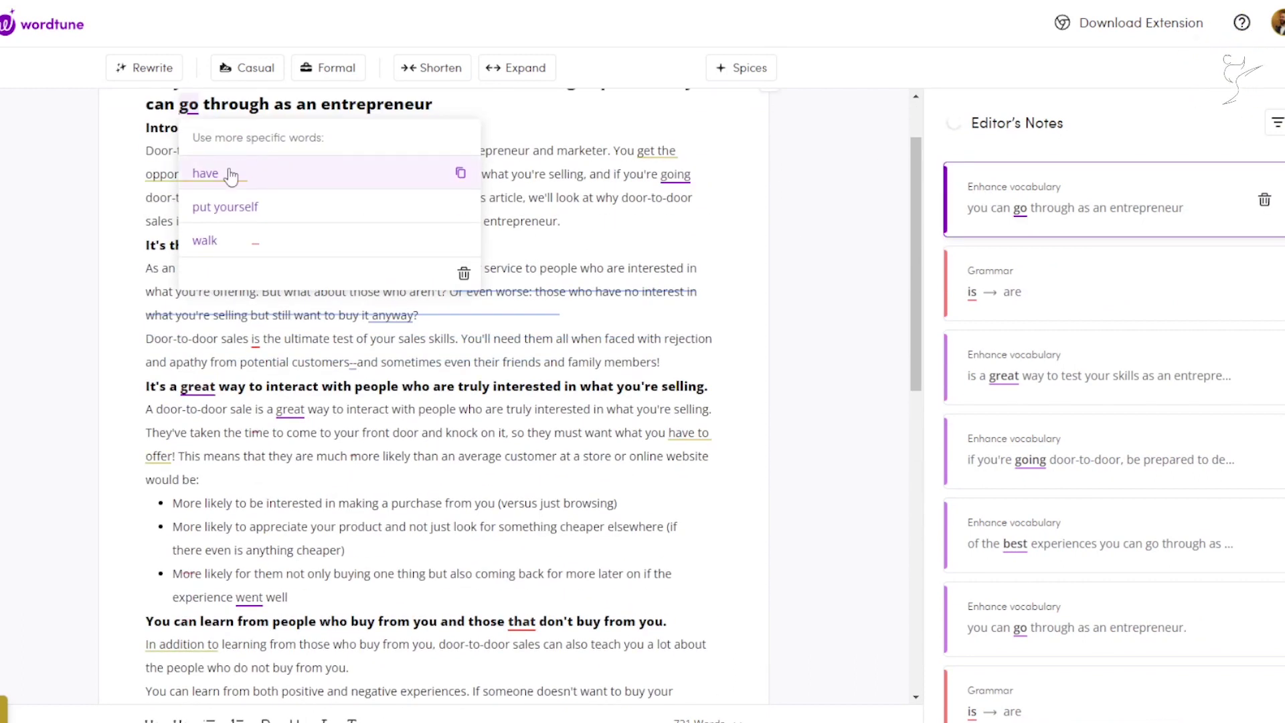
pyautogui.click(230, 176)
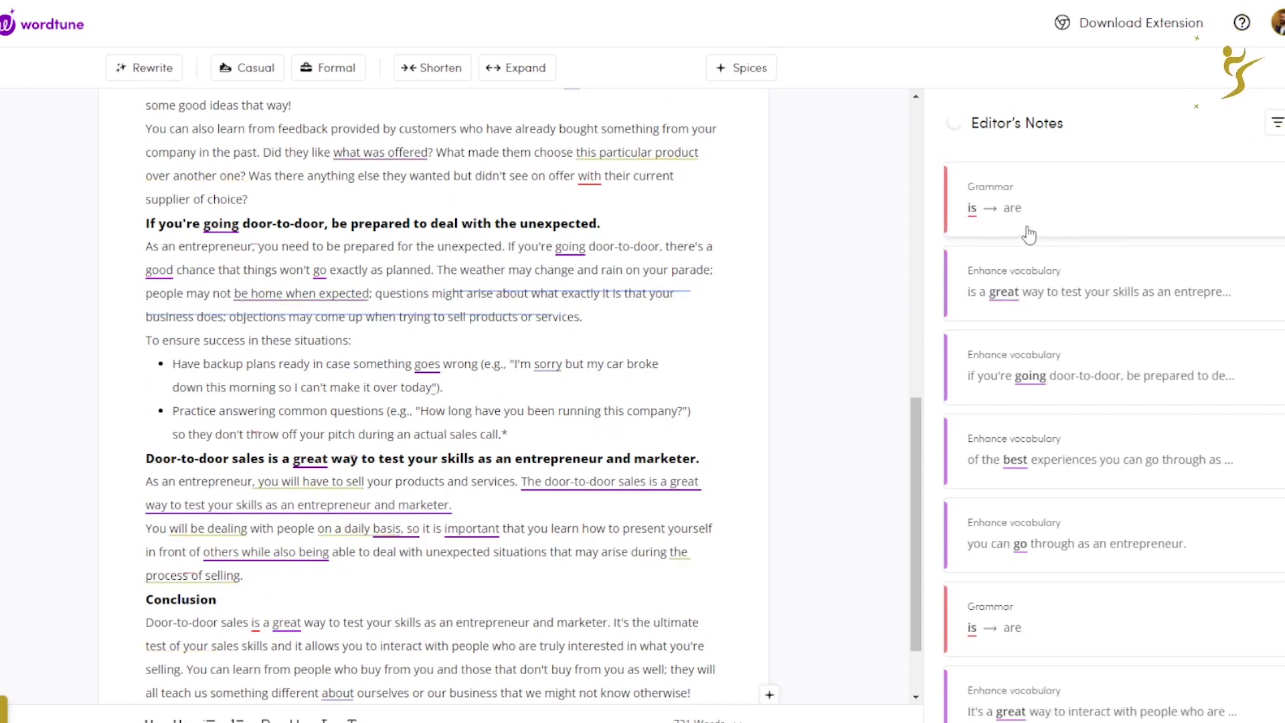
# Step: Fix the intro's first sentence to read 'are a worthwhile way' instead of 'is a great'
pyautogui.click(1029, 231)
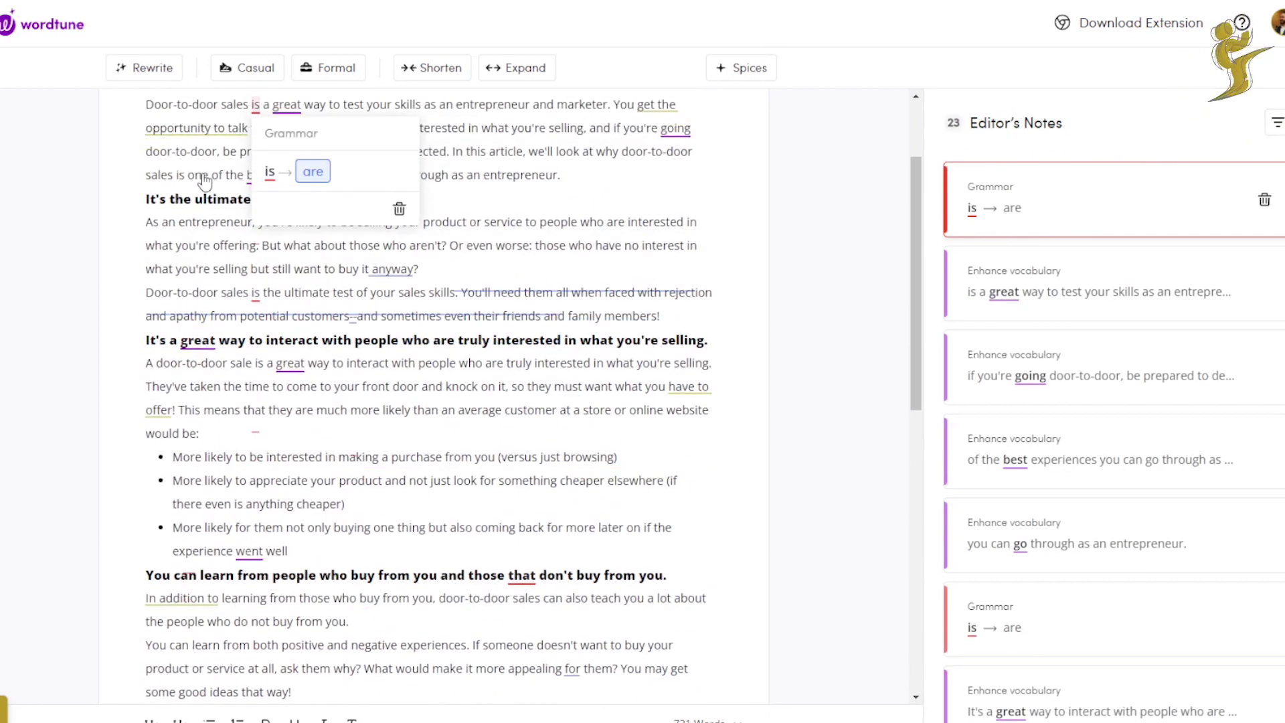
pyautogui.click(313, 171)
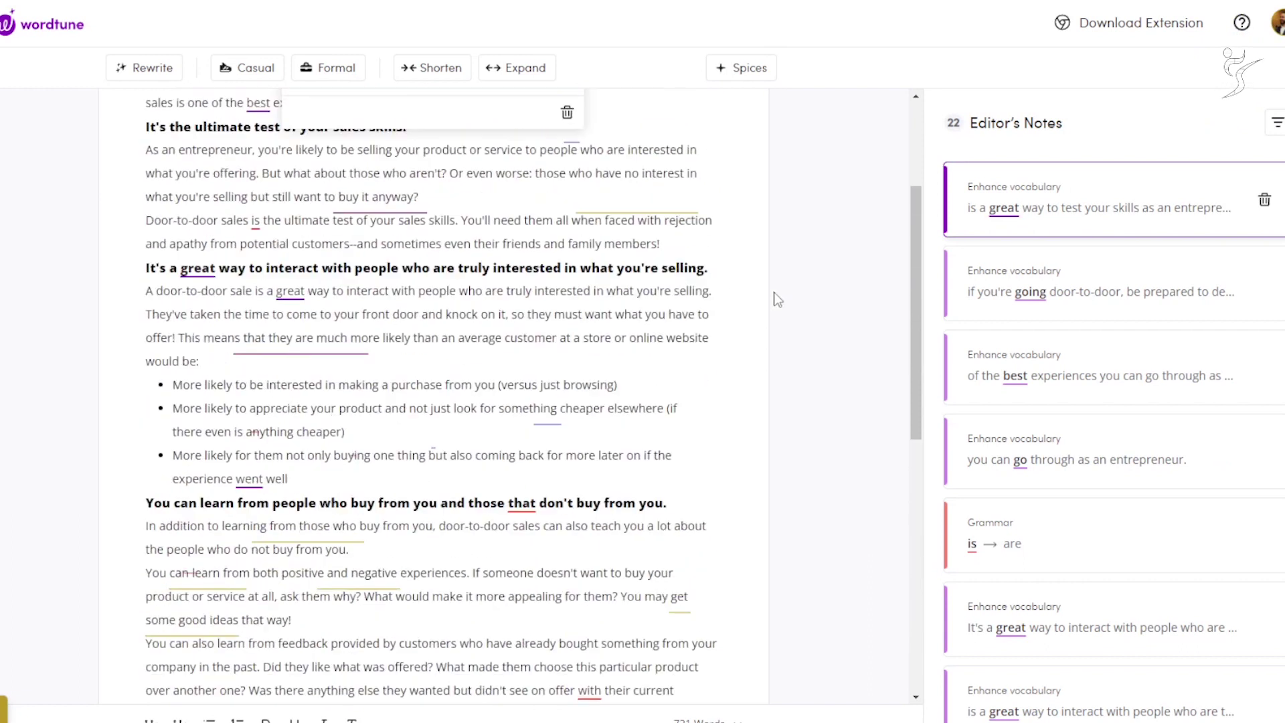
pyautogui.click(348, 171)
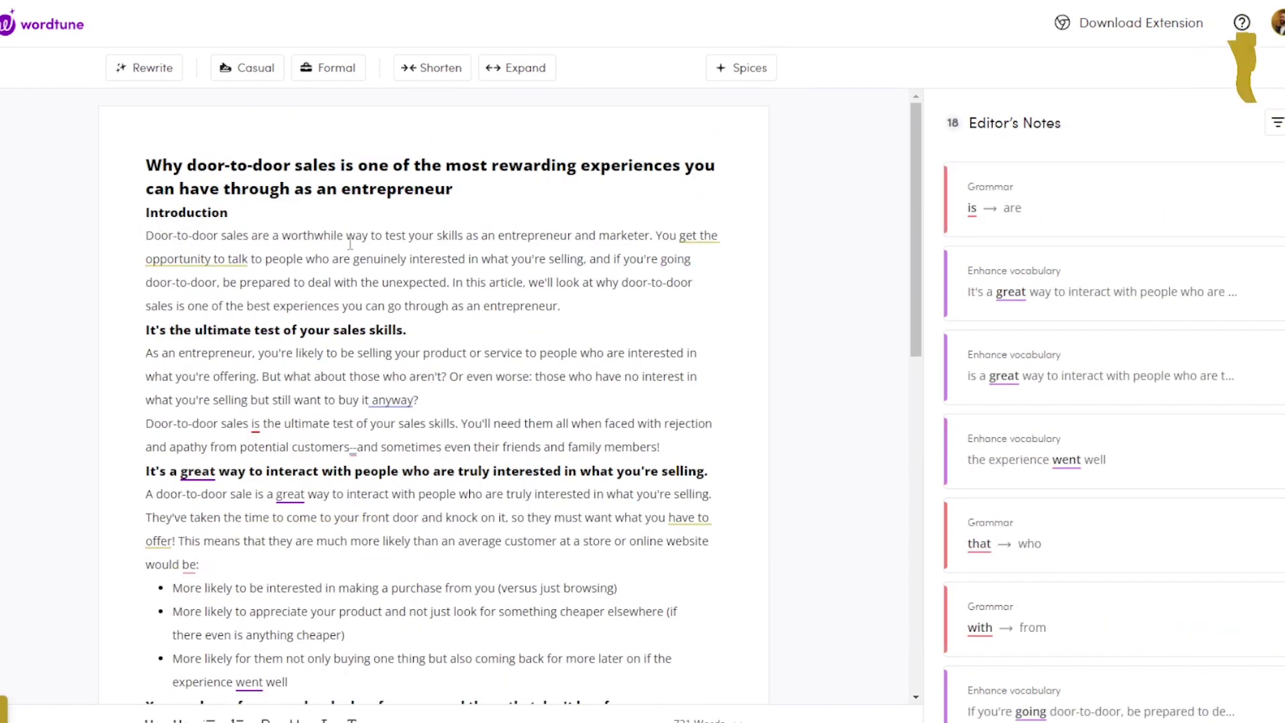
pyautogui.moveTo(554, 282); pyautogui.dragTo(608, 294)
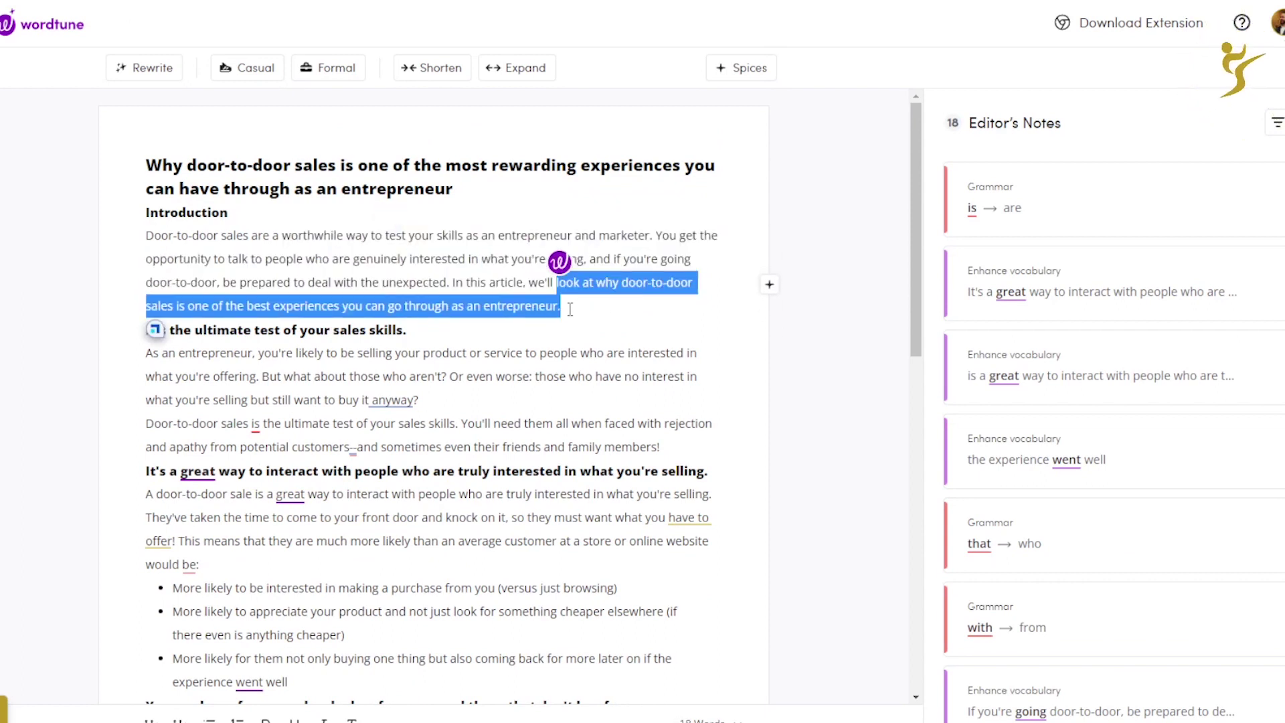
pyautogui.click(614, 331)
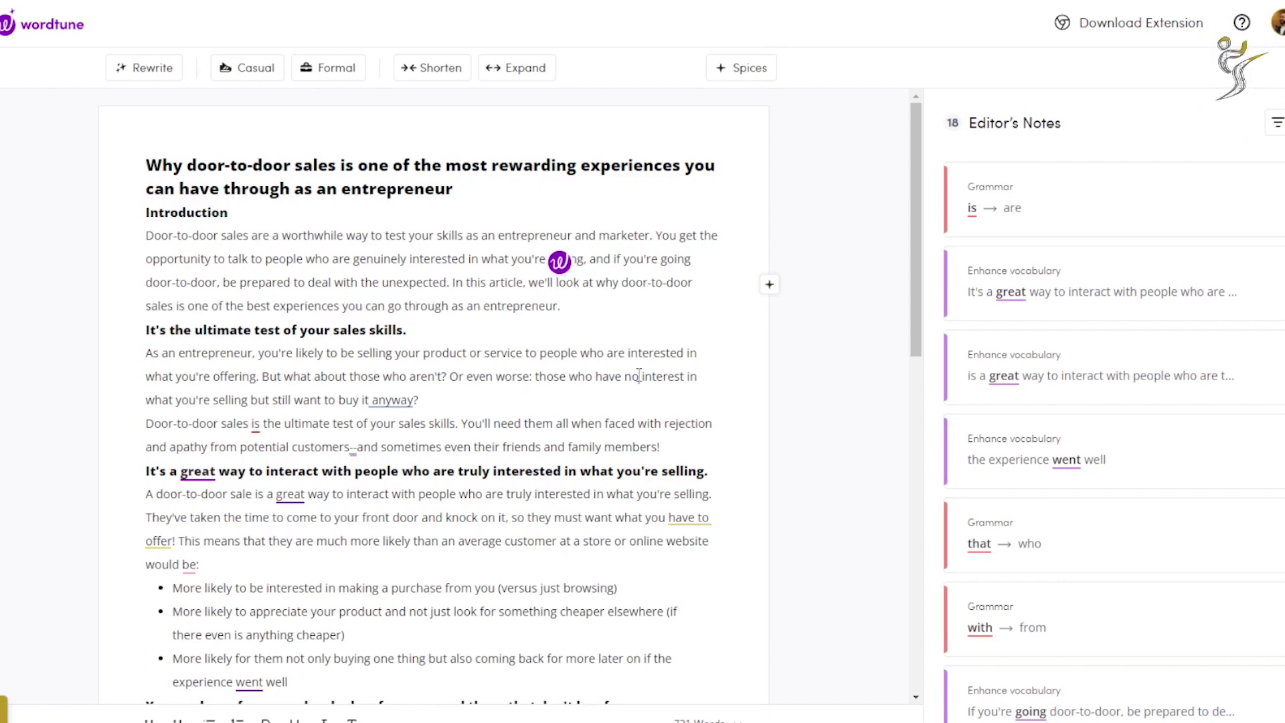
pyautogui.click(569, 309)
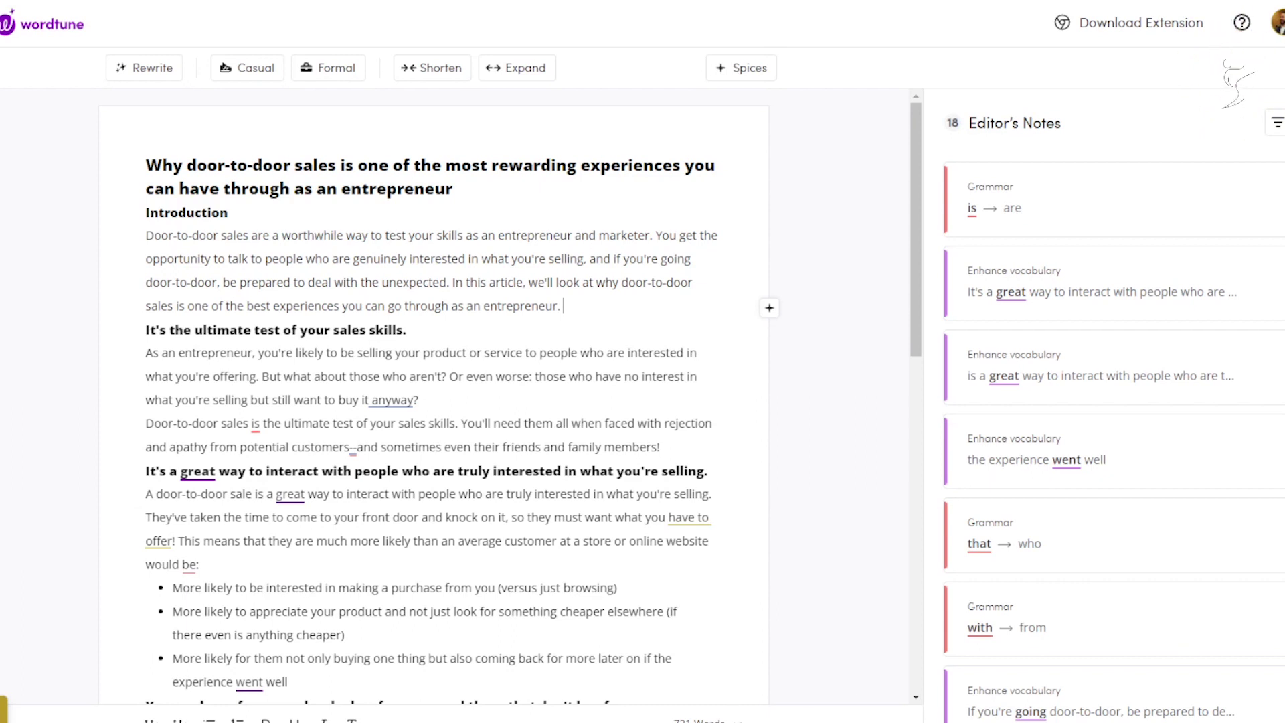
pyautogui.click(741, 68)
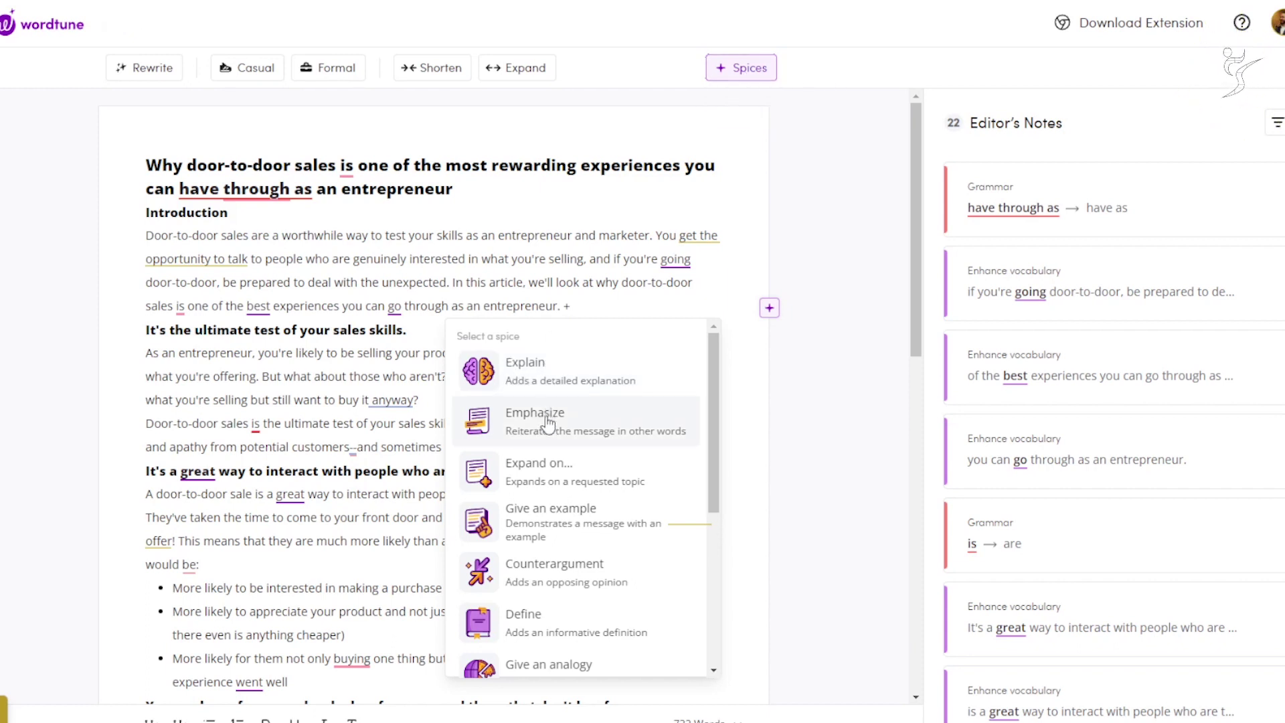
# Step: Browse the Select a spice list and pick a joke for after the introduction
pyautogui.scroll(-2, 548, 423)
pyautogui.scroll(-1, 545, 435)
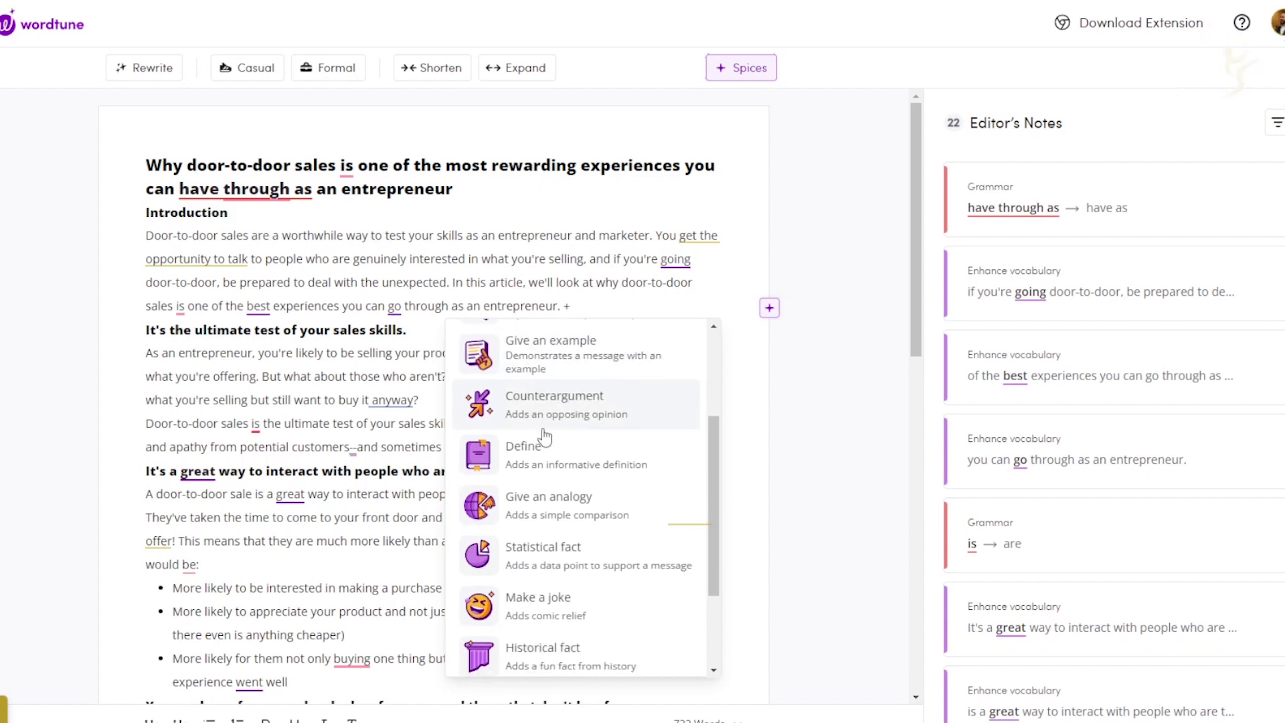
pyautogui.scroll(-1, 532, 422)
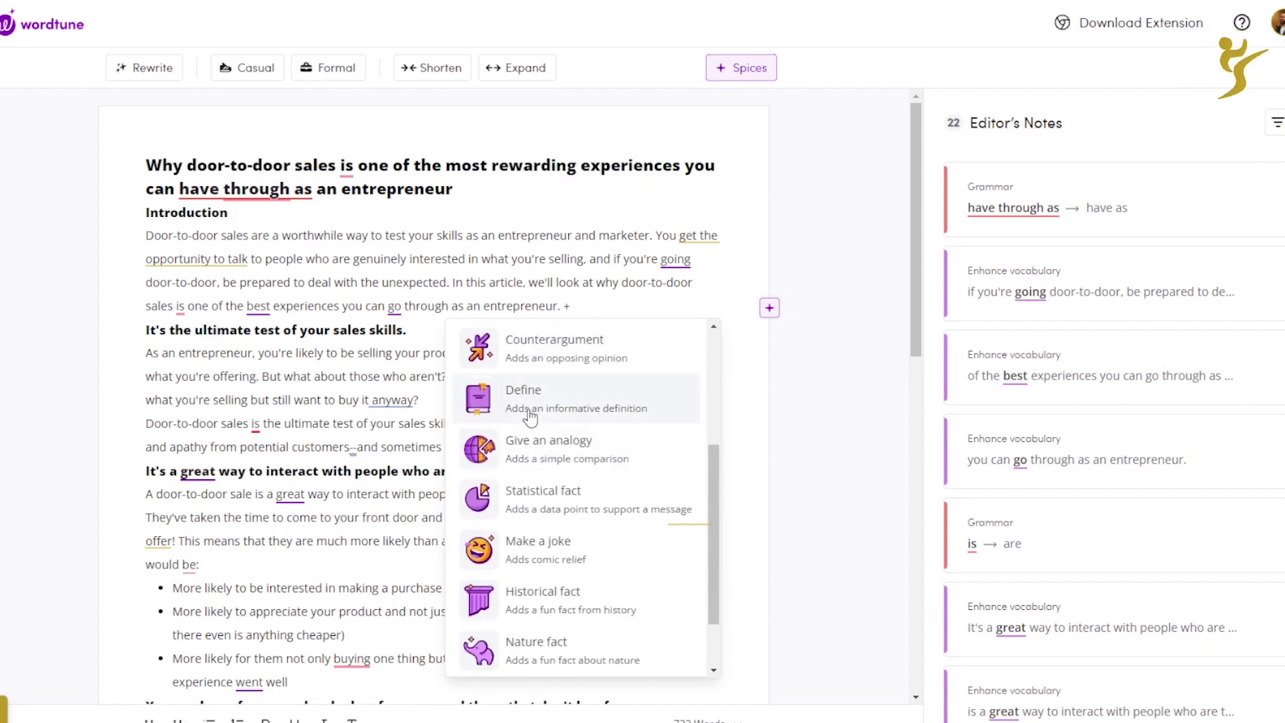
pyautogui.scroll(-1, 572, 461)
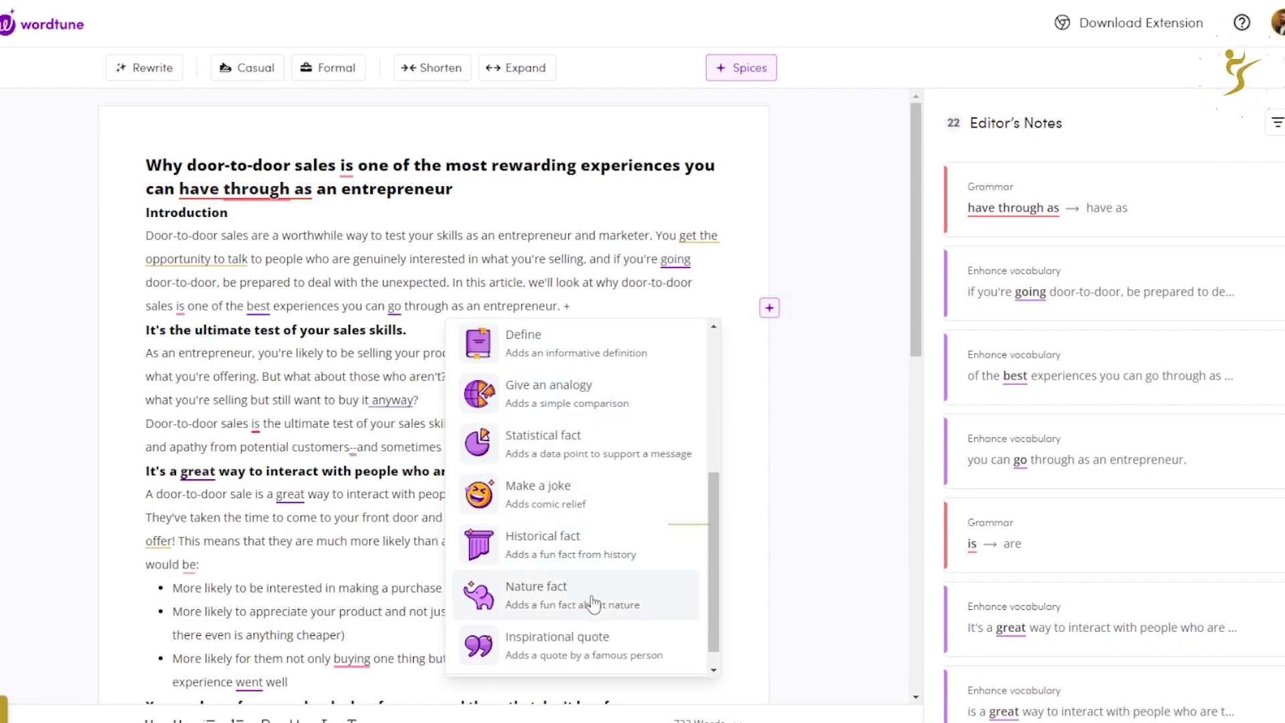
pyautogui.scroll(-1, 589, 652)
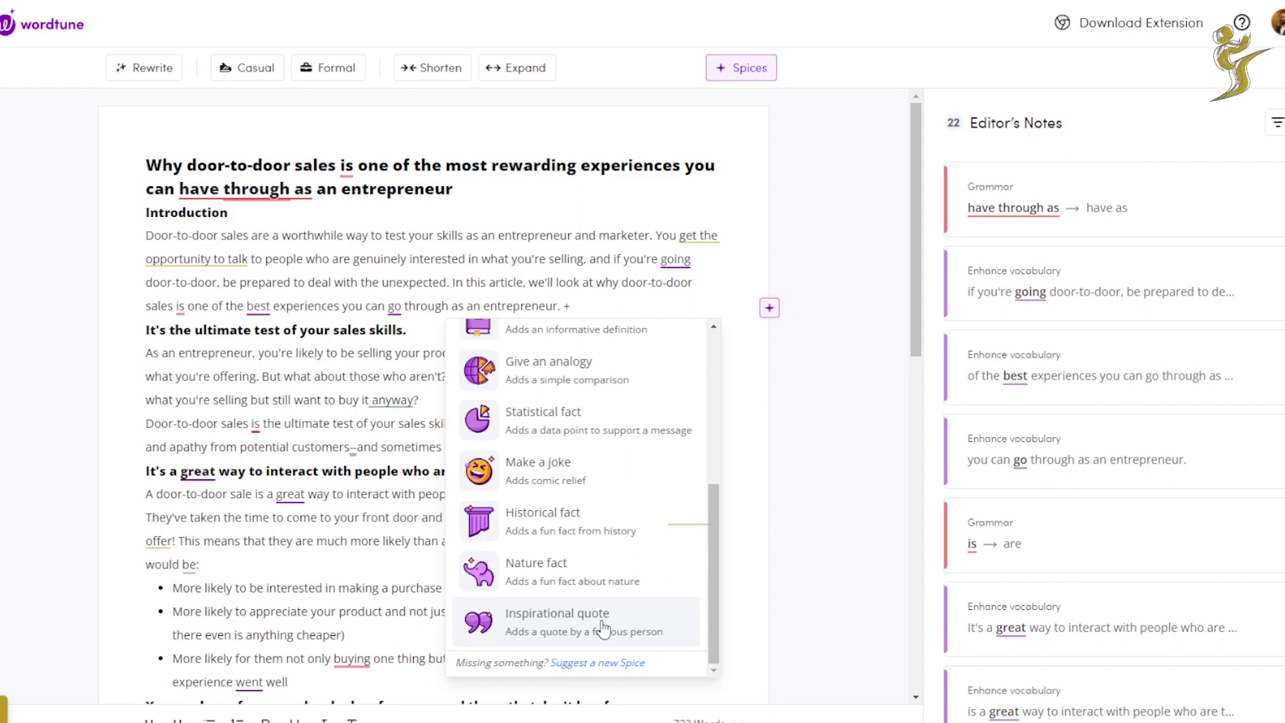
pyautogui.scroll(1, 589, 583)
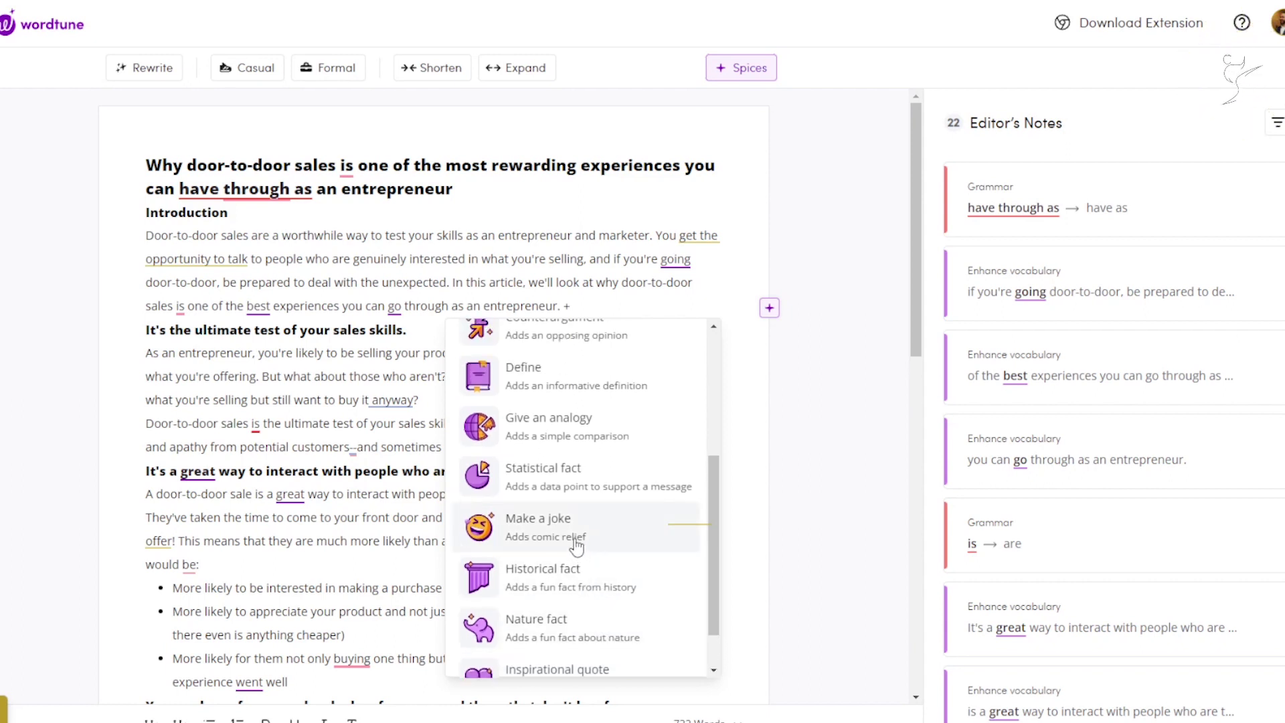
pyautogui.scroll(1, 565, 429)
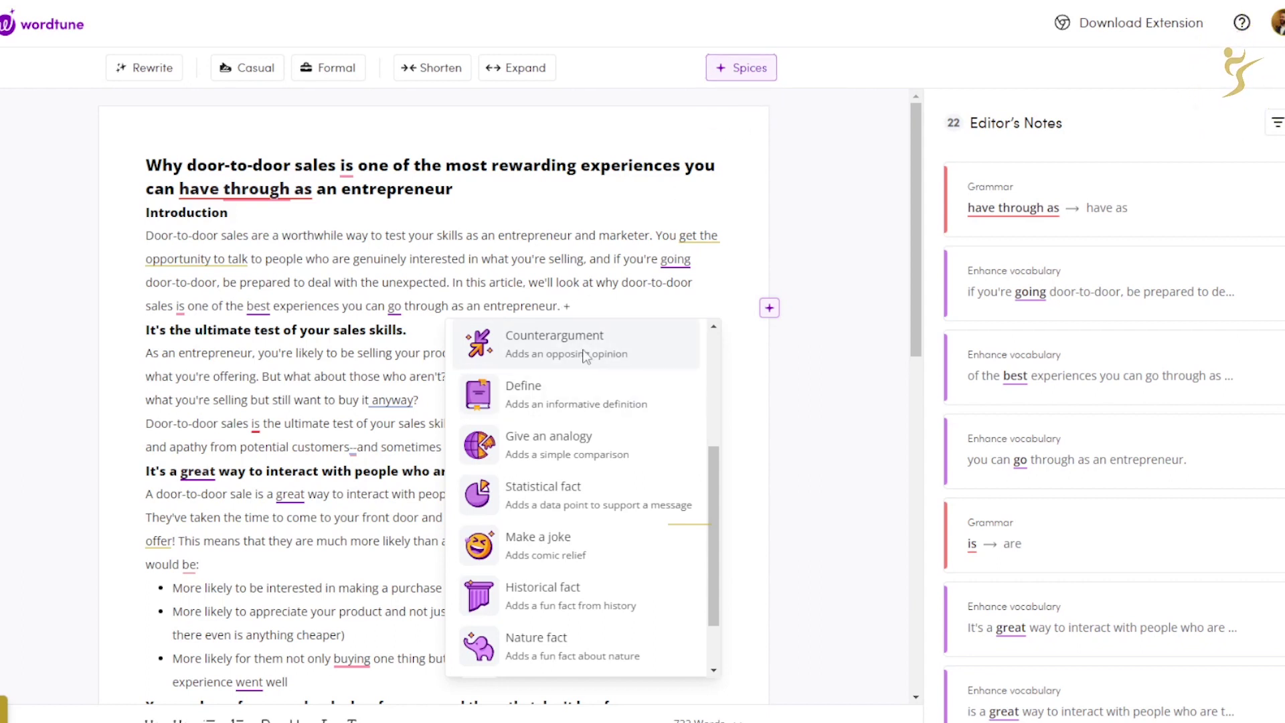
pyautogui.click(576, 545)
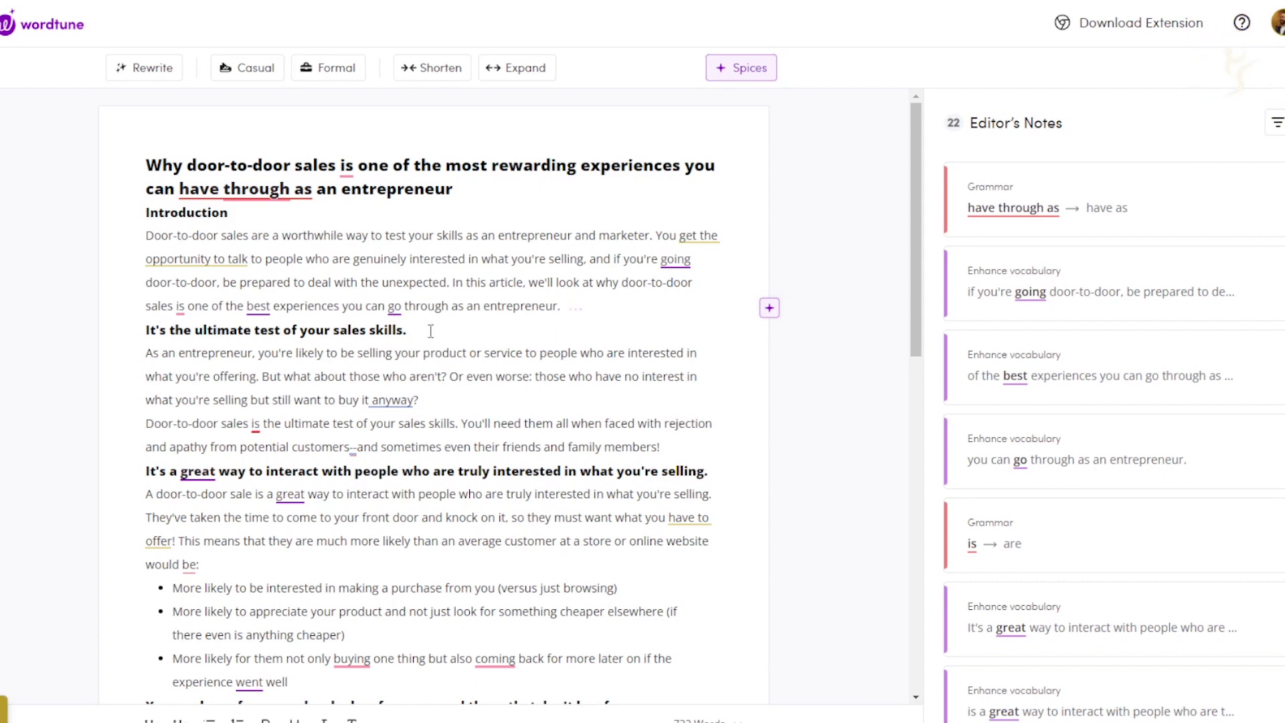
# Step: Review the generated joke ending '…face to face with a giant teddy bear!' after the intro
pyautogui.scroll(-15, 514, 369)
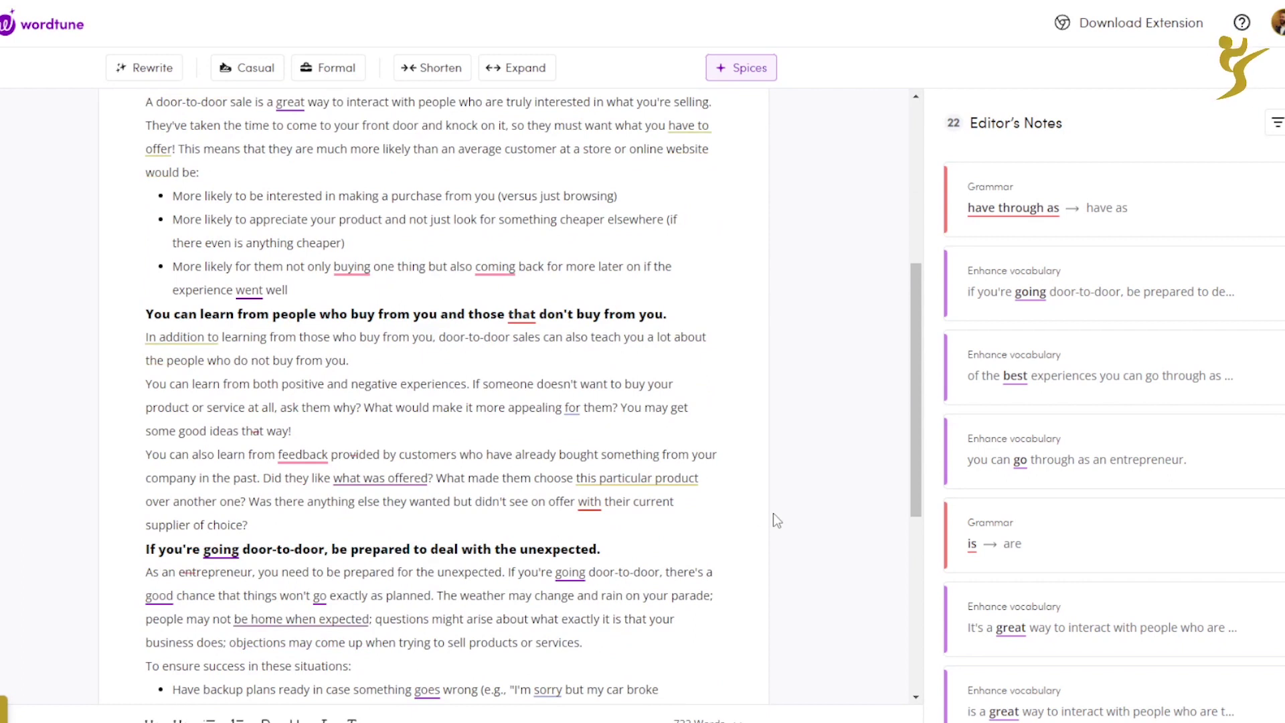
pyautogui.scroll(15, 829, 535)
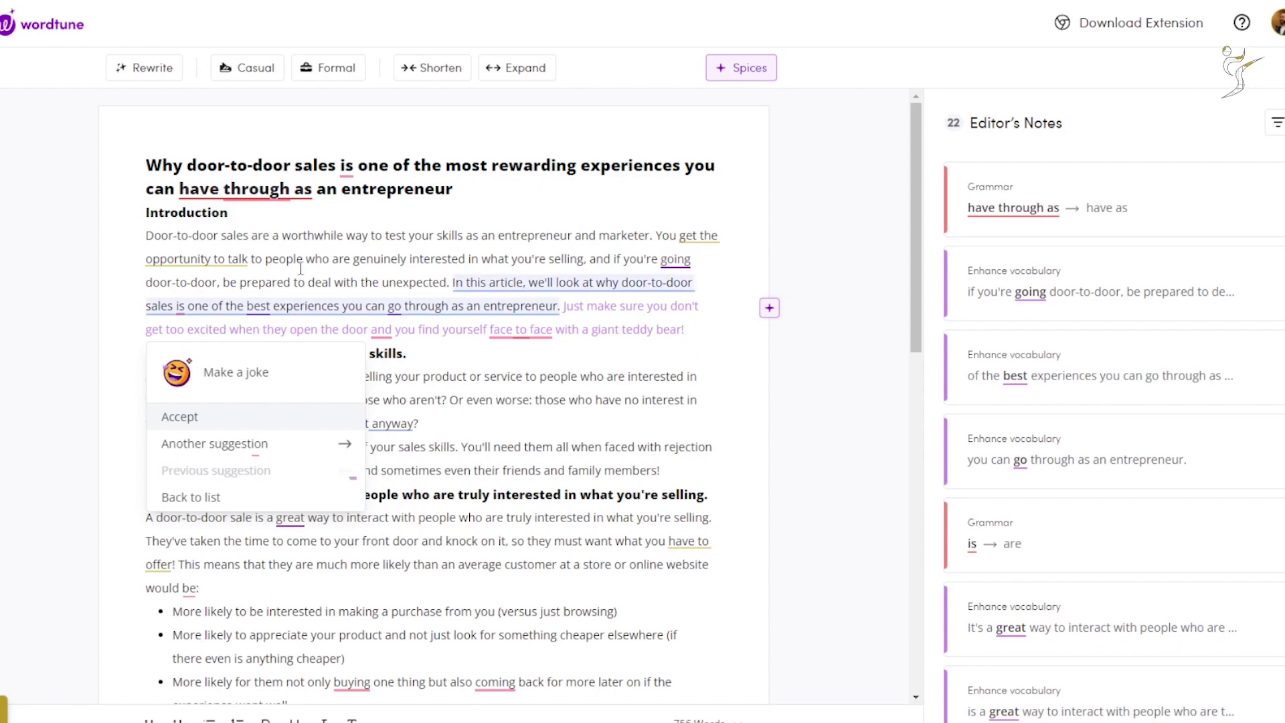
# Step: Accept the joke 'Plus, you get the chance to practice your escape route in case of a door slam!'
pyautogui.moveTo(212, 244)
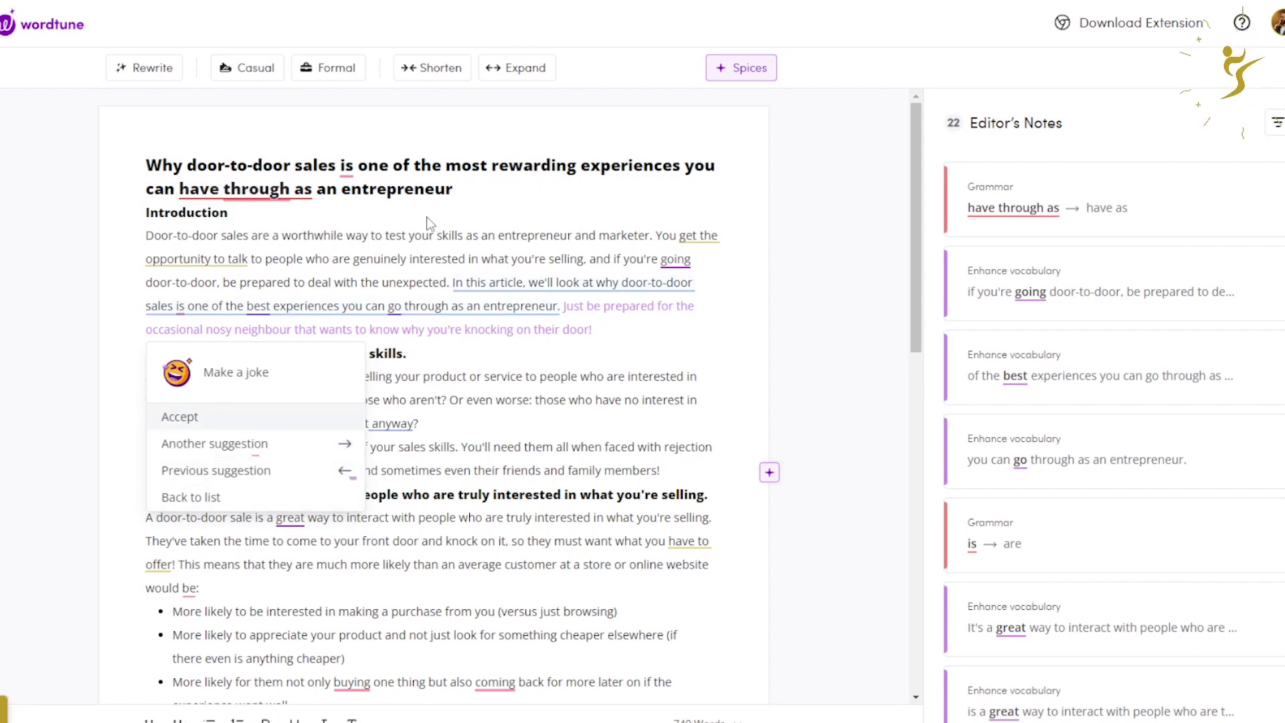
pyautogui.click(252, 443)
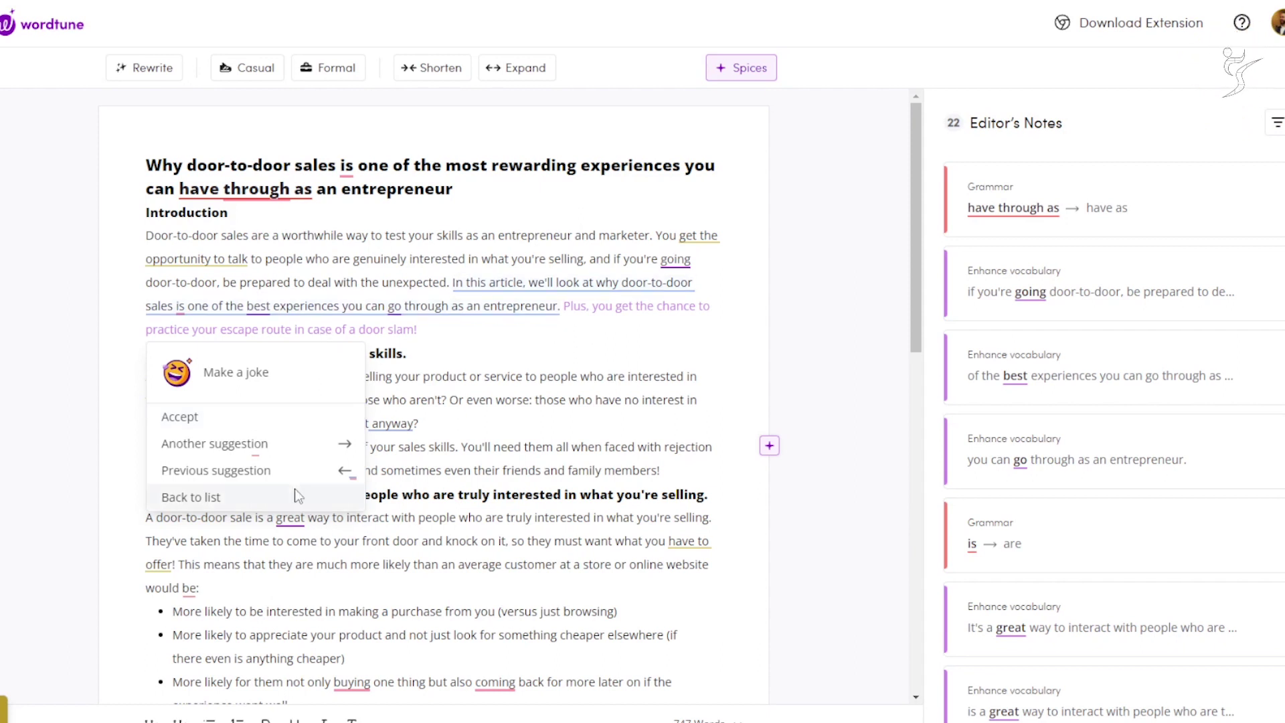
pyautogui.click(252, 422)
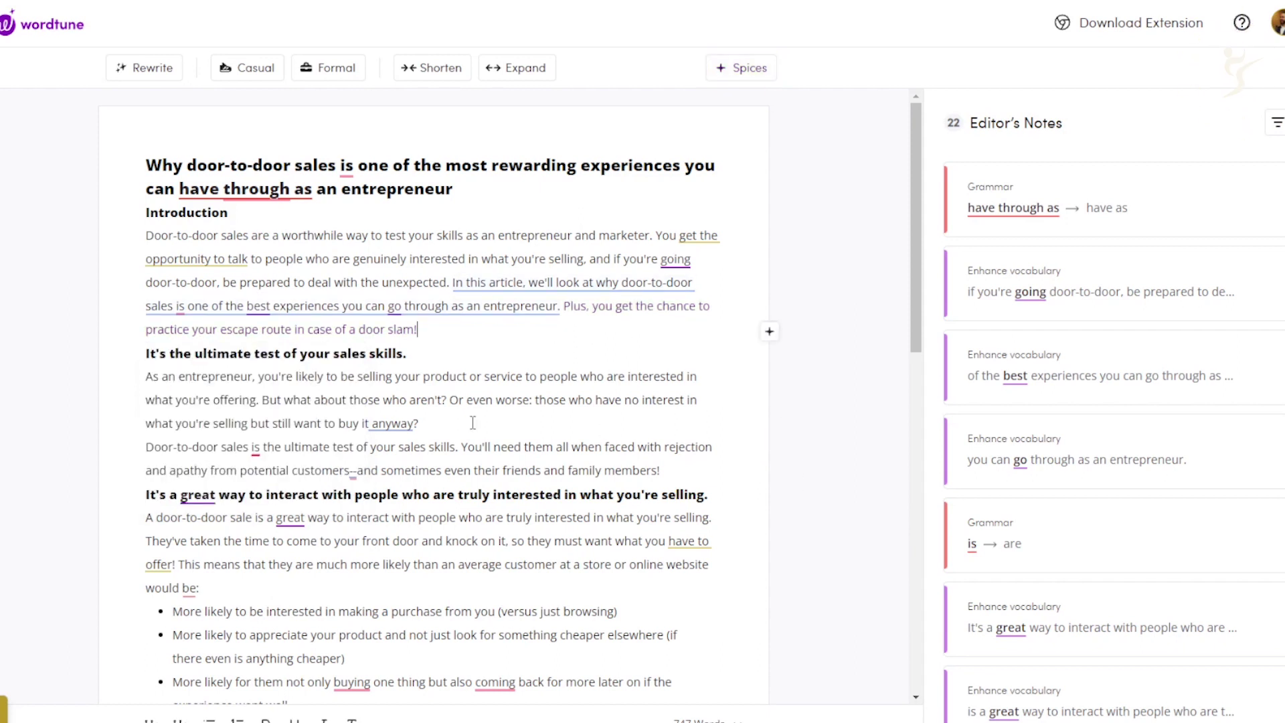
pyautogui.moveTo(472, 423); pyautogui.dragTo(147, 376)
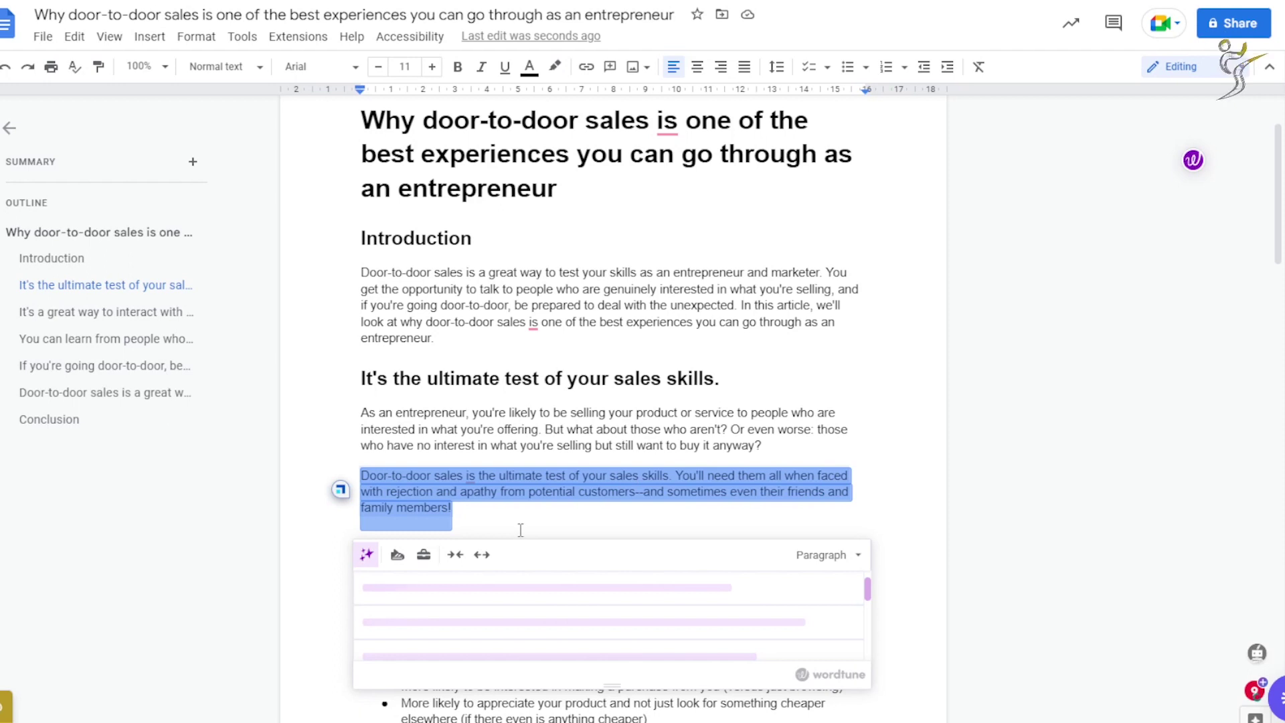
pyautogui.click(506, 512)
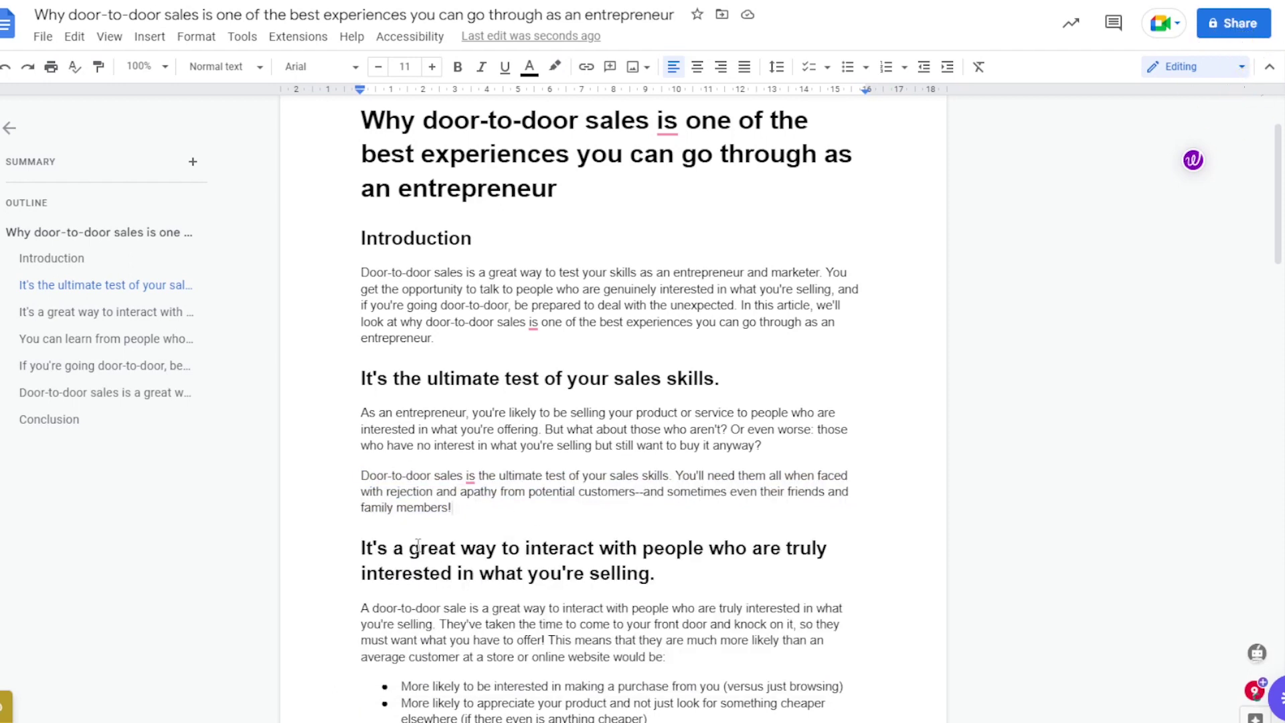
# Step: Request Wordtune rewrites of the 'ultimate test of your sales skills' paragraph and browse them
pyautogui.moveTo(462, 514); pyautogui.dragTo(358, 477)
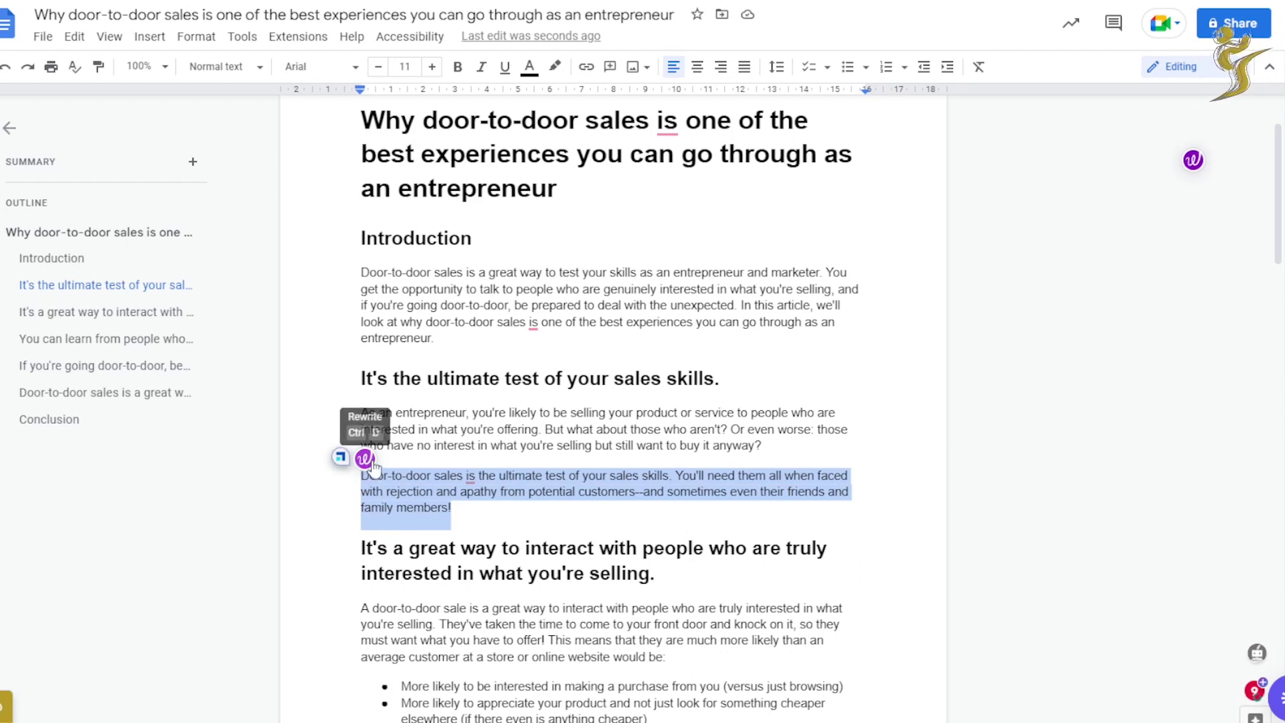
pyautogui.click(365, 459)
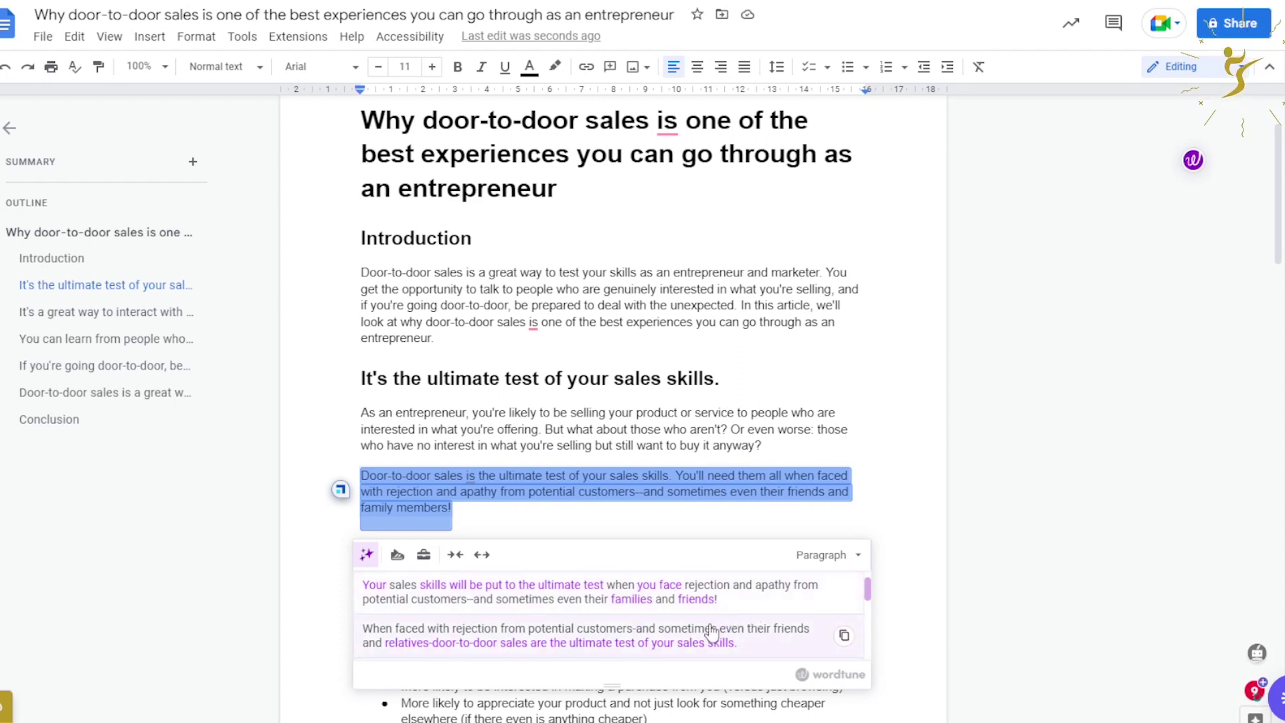
pyautogui.scroll(-1, 711, 632)
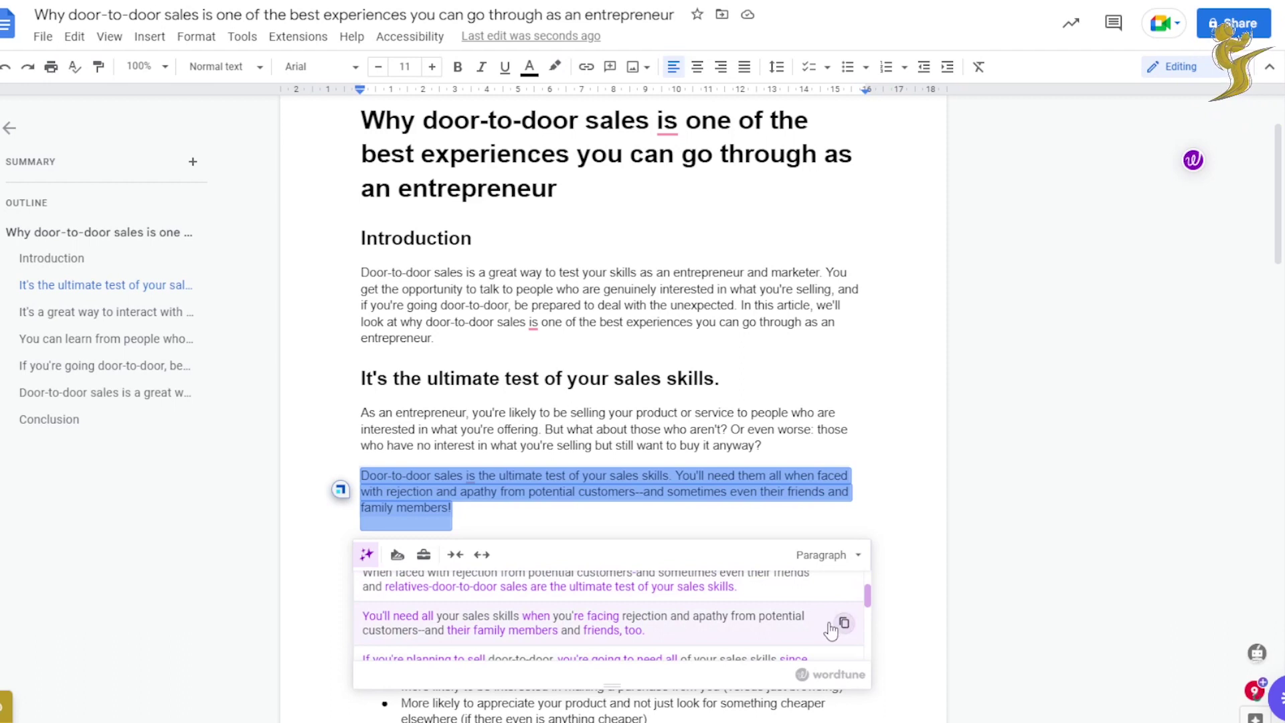
pyautogui.scroll(-4, 830, 629)
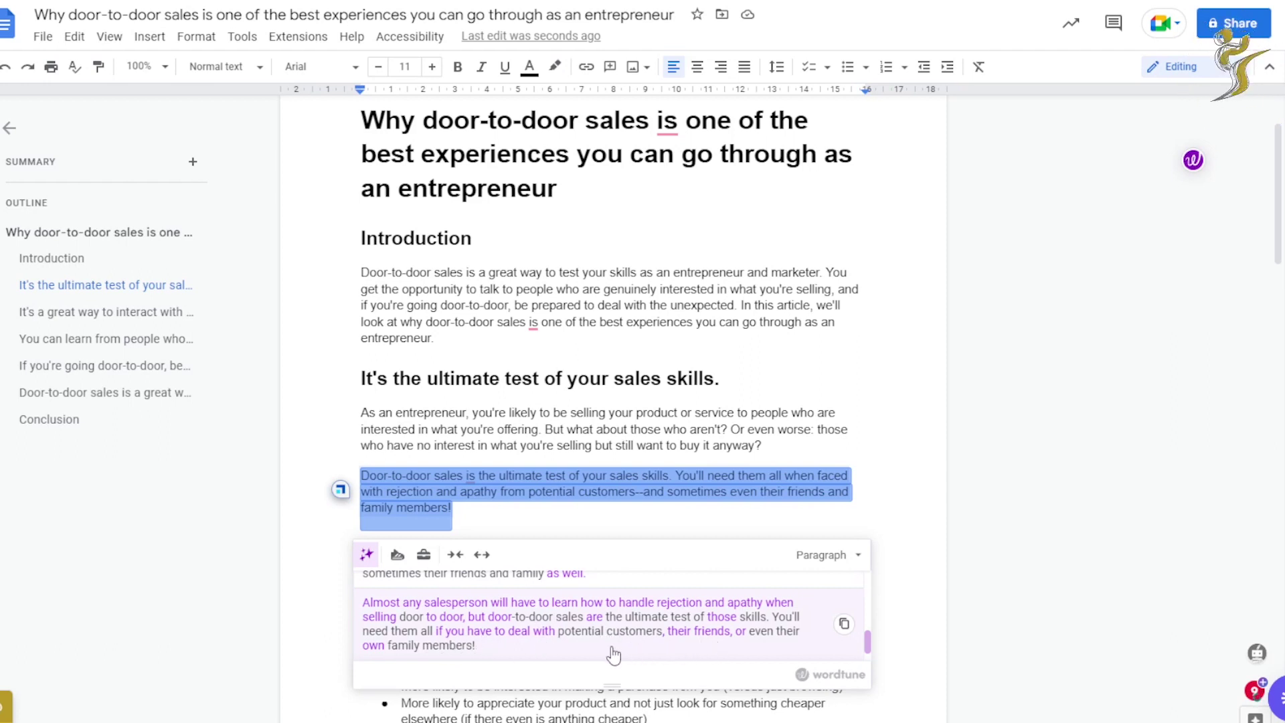
pyautogui.click(398, 554)
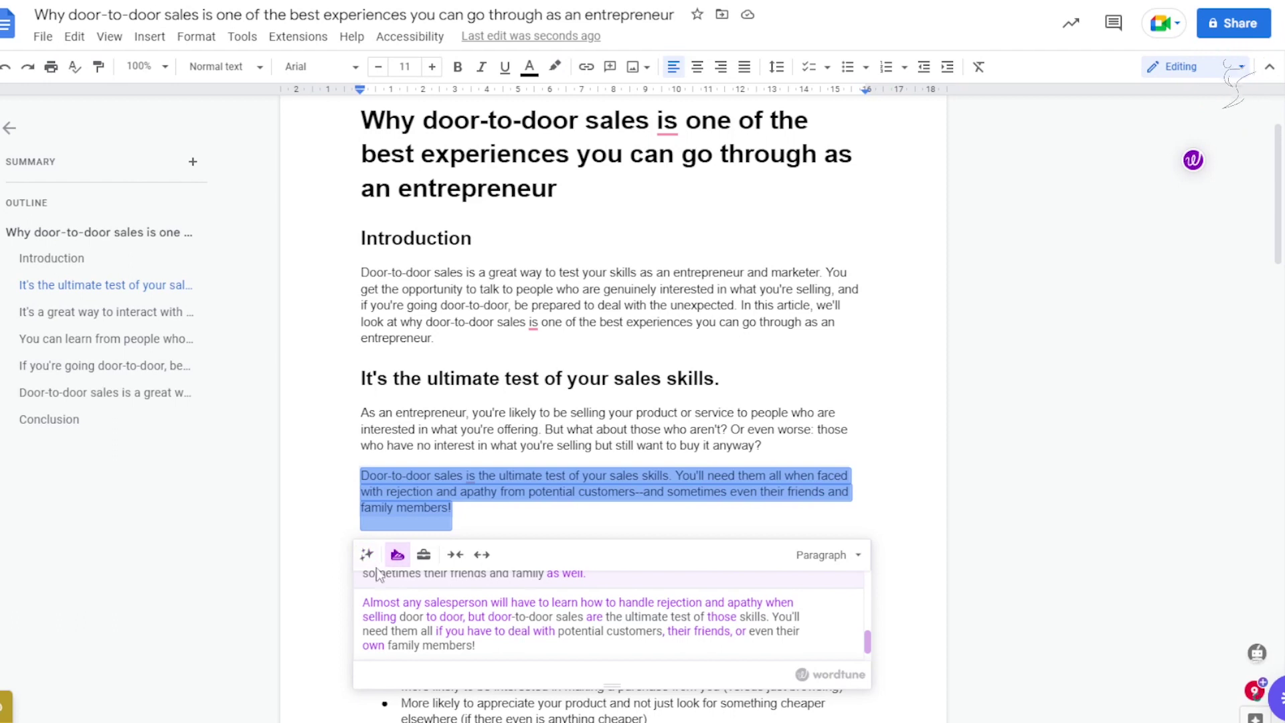
# Step: Compare casual and formal rewrites of the ultimate-test paragraph, then browse shortened versions
pyautogui.scroll(5, 439, 613)
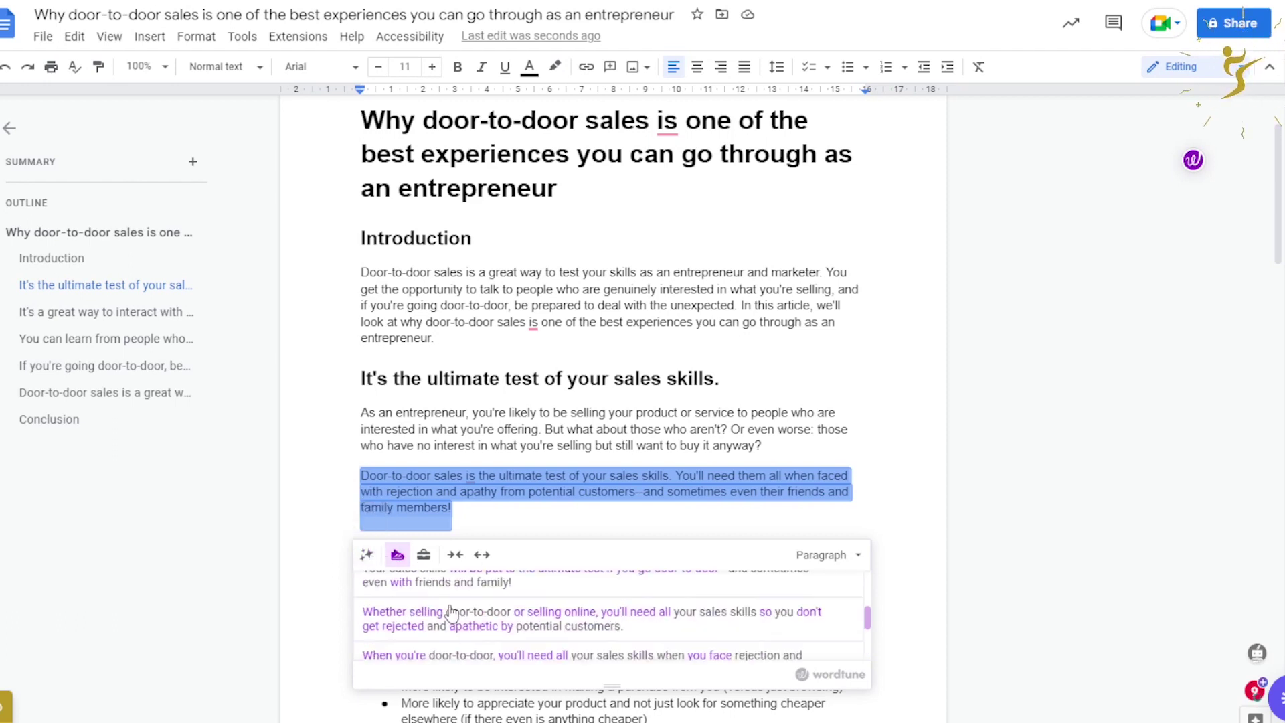
pyautogui.scroll(1, 448, 607)
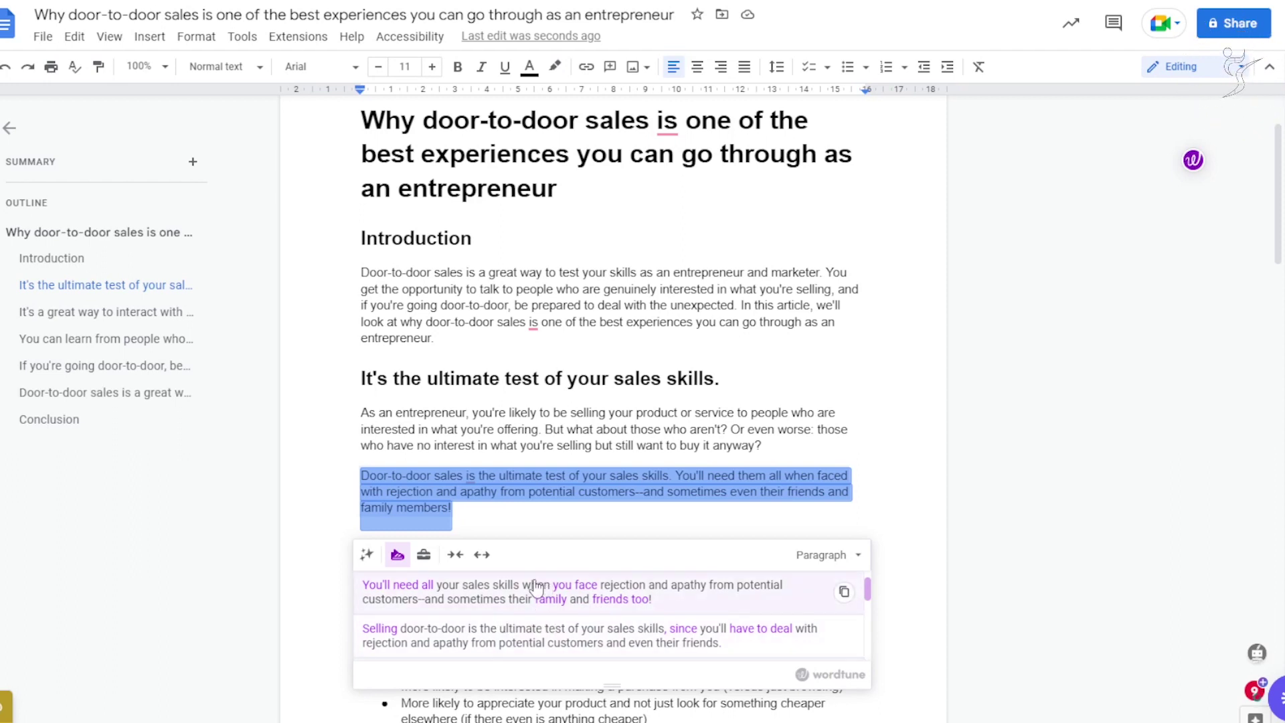
pyautogui.click(425, 560)
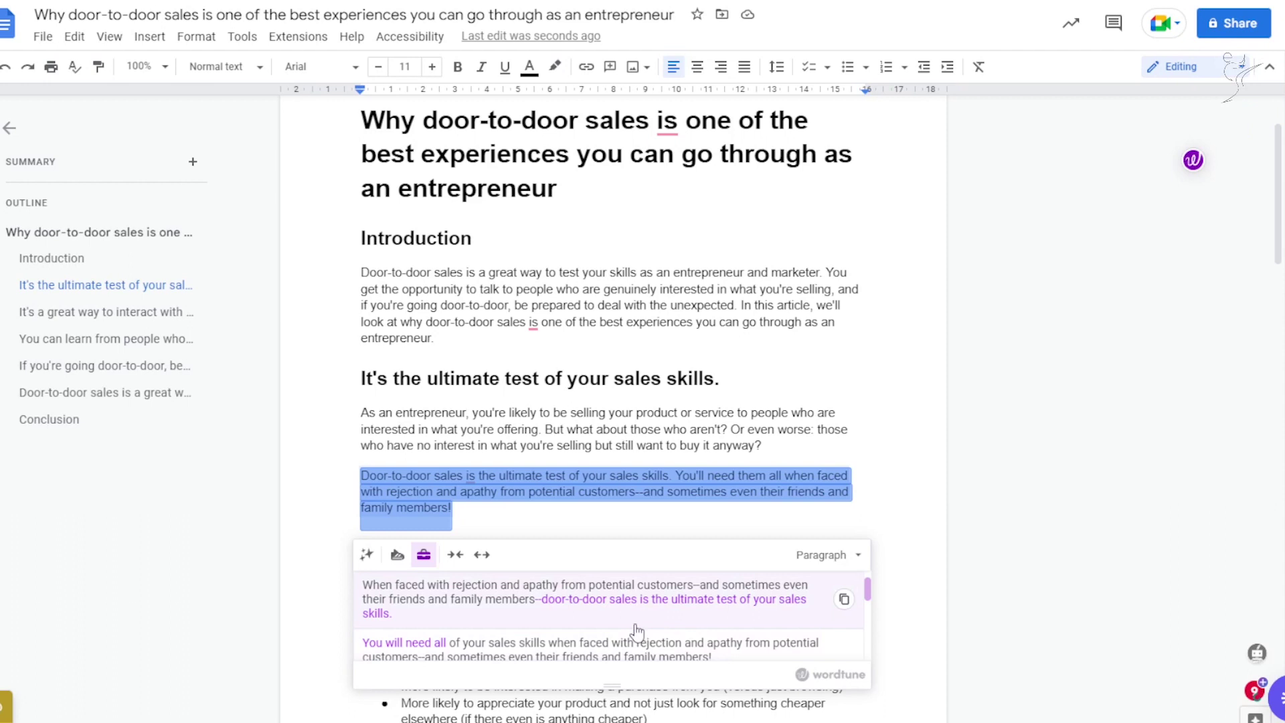
pyautogui.click(456, 562)
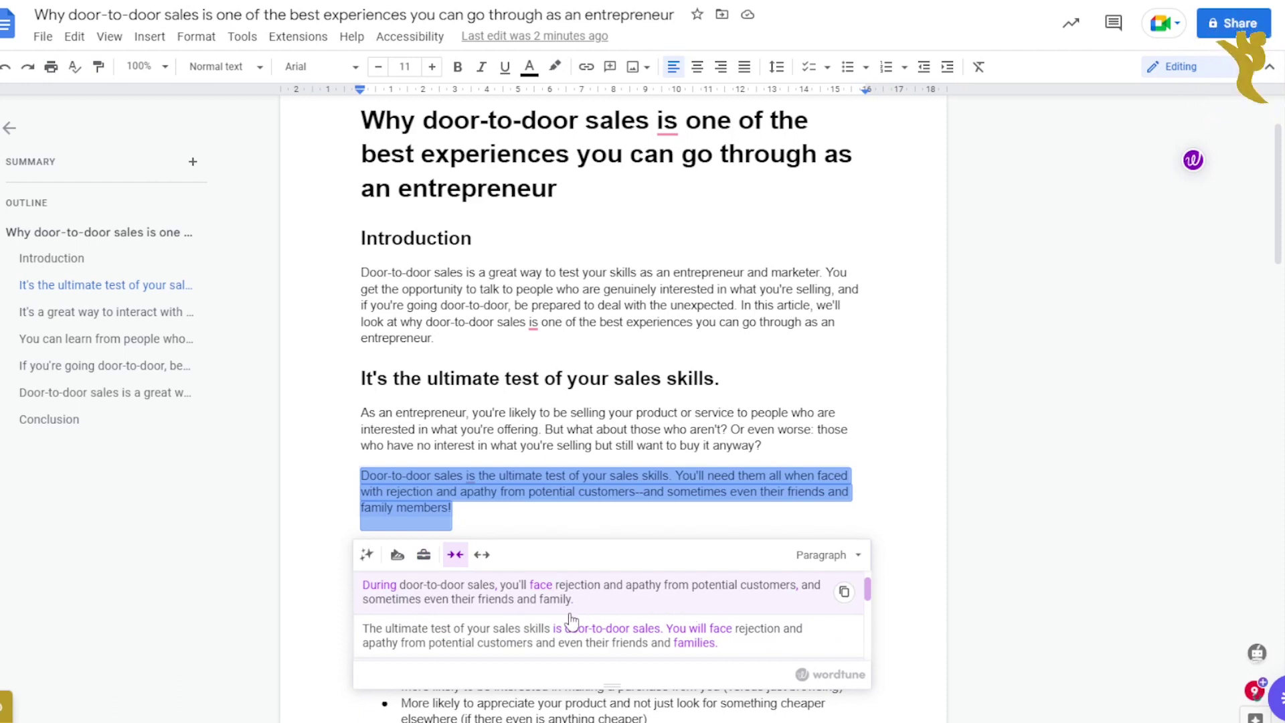
pyautogui.scroll(-2, 563, 626)
pyautogui.scroll(2, 559, 629)
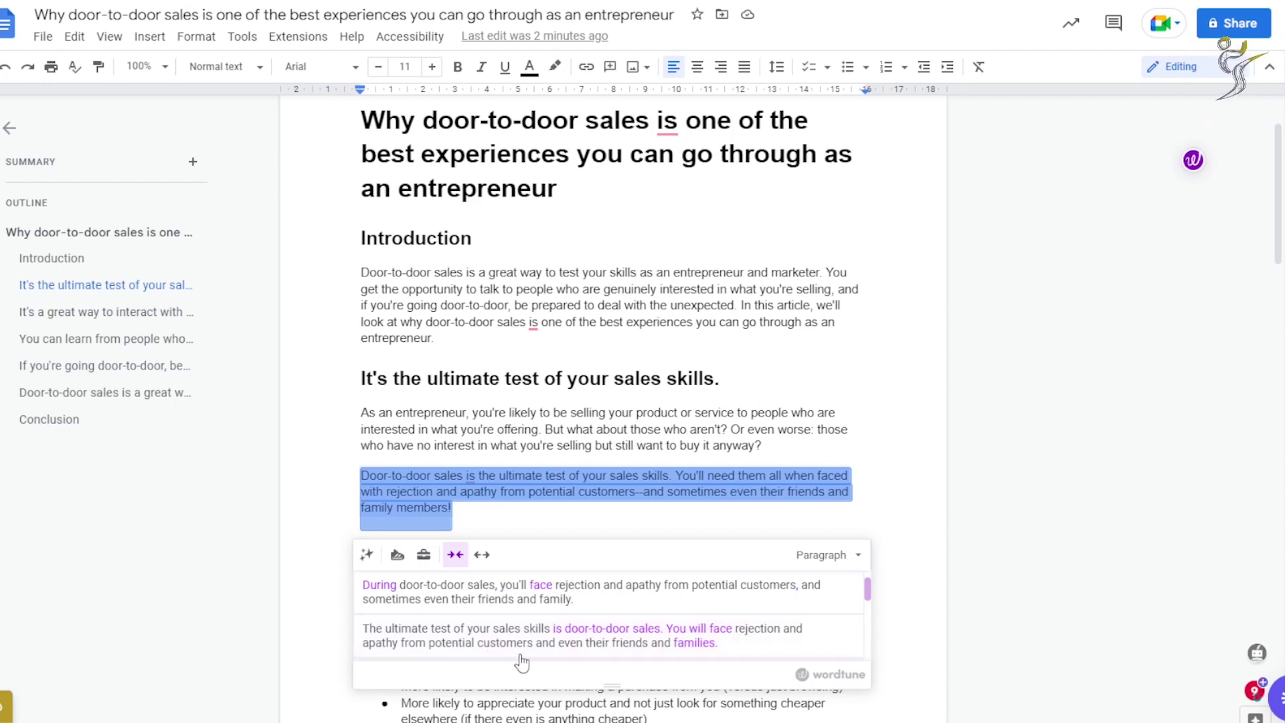
# Step: Browse expanded rewrites of the ultimate-test paragraph and close them without applying any
pyautogui.click(484, 564)
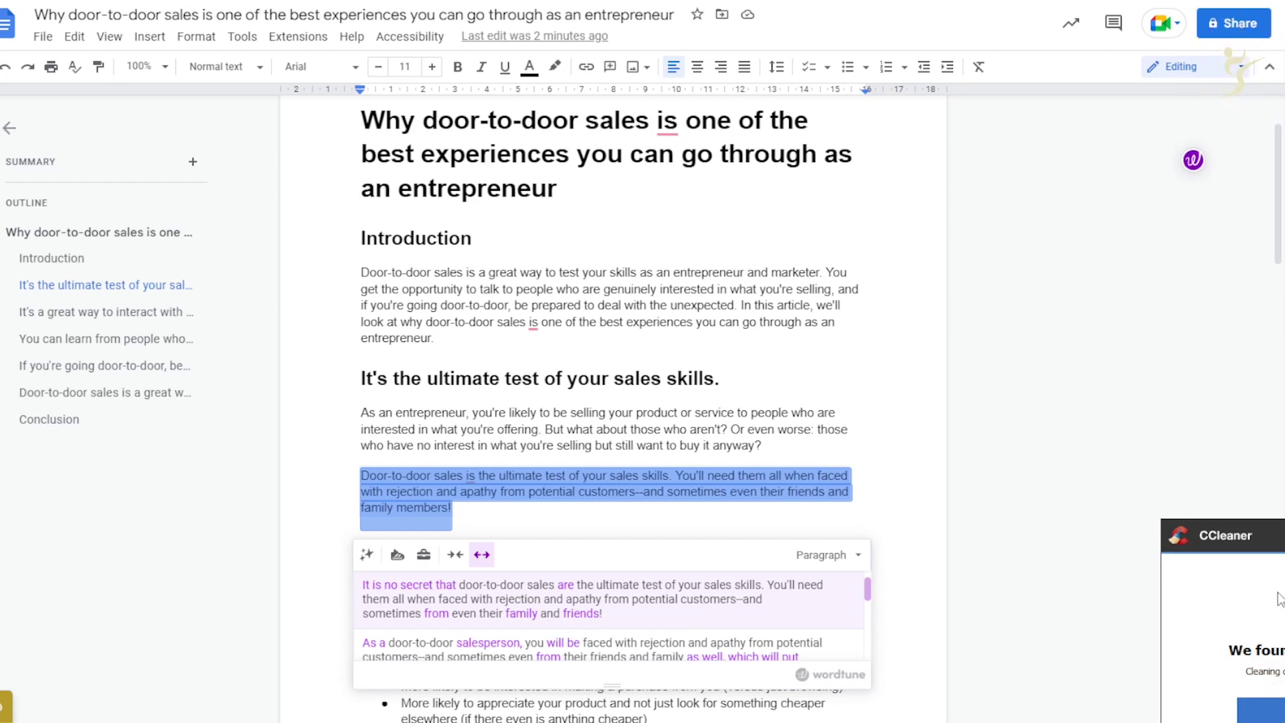
pyautogui.moveTo(692, 603)
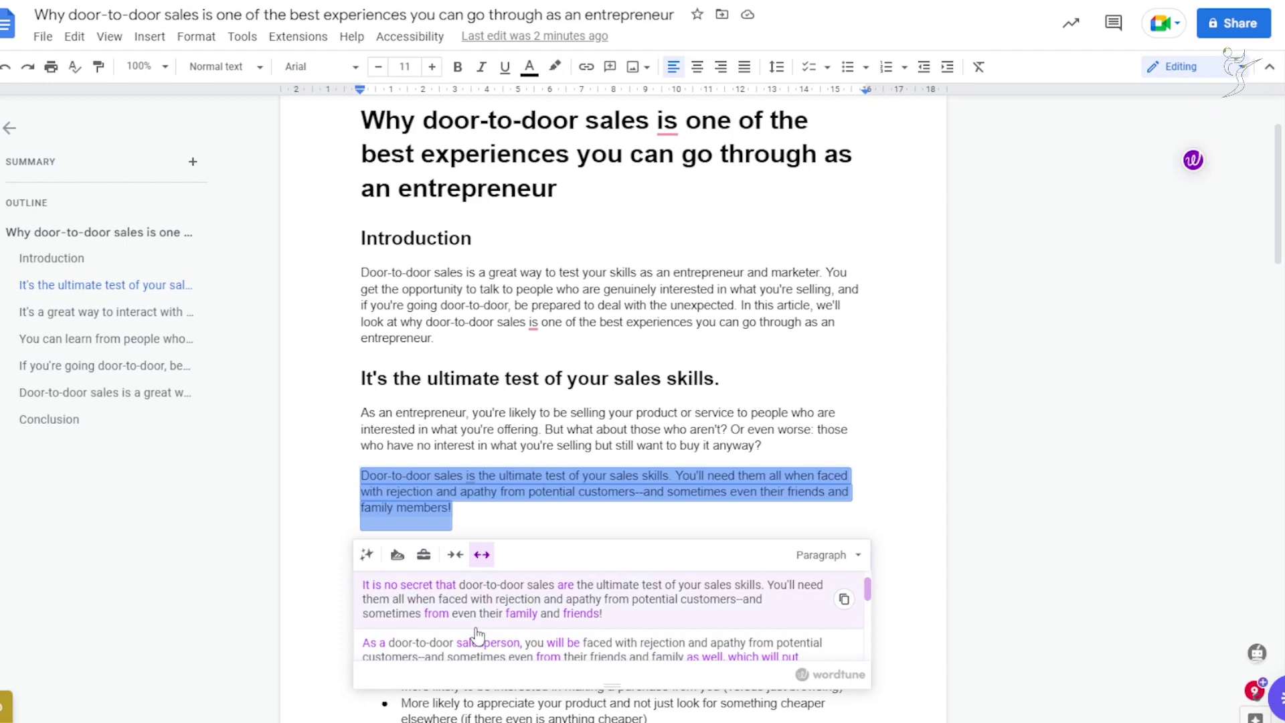
pyautogui.scroll(-1, 483, 629)
pyautogui.scroll(-3, 666, 615)
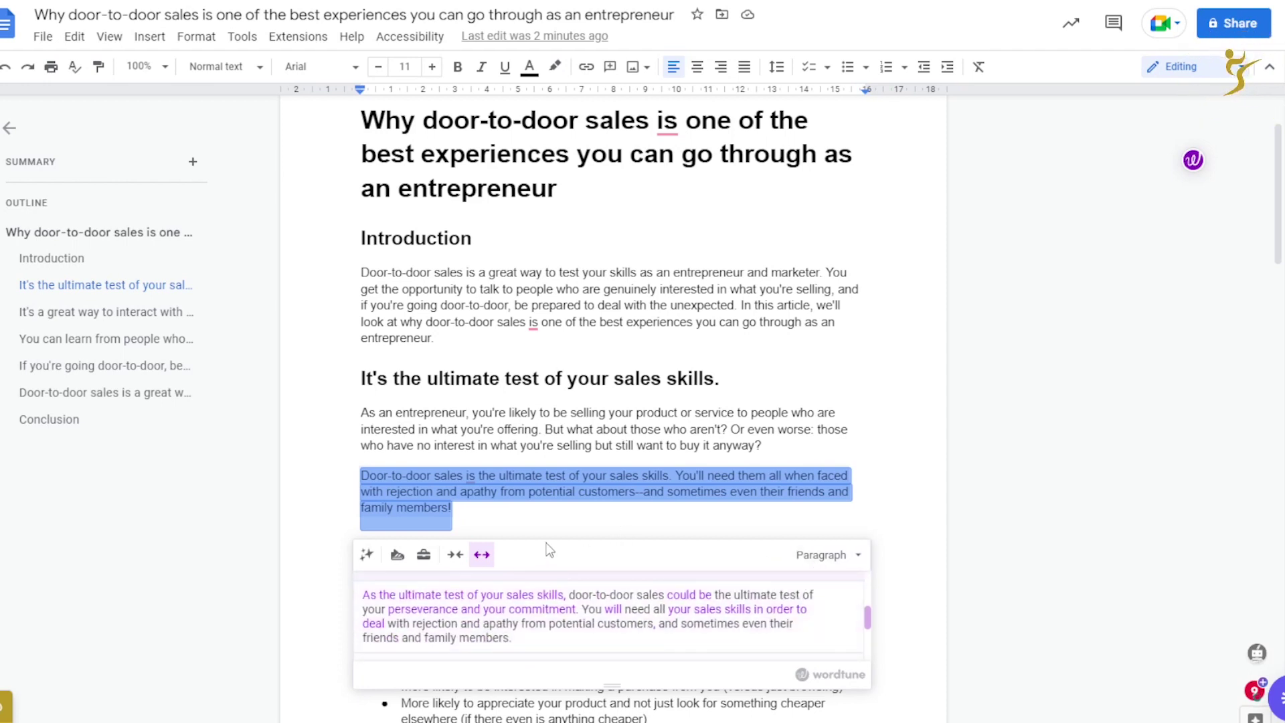
pyautogui.click(520, 325)
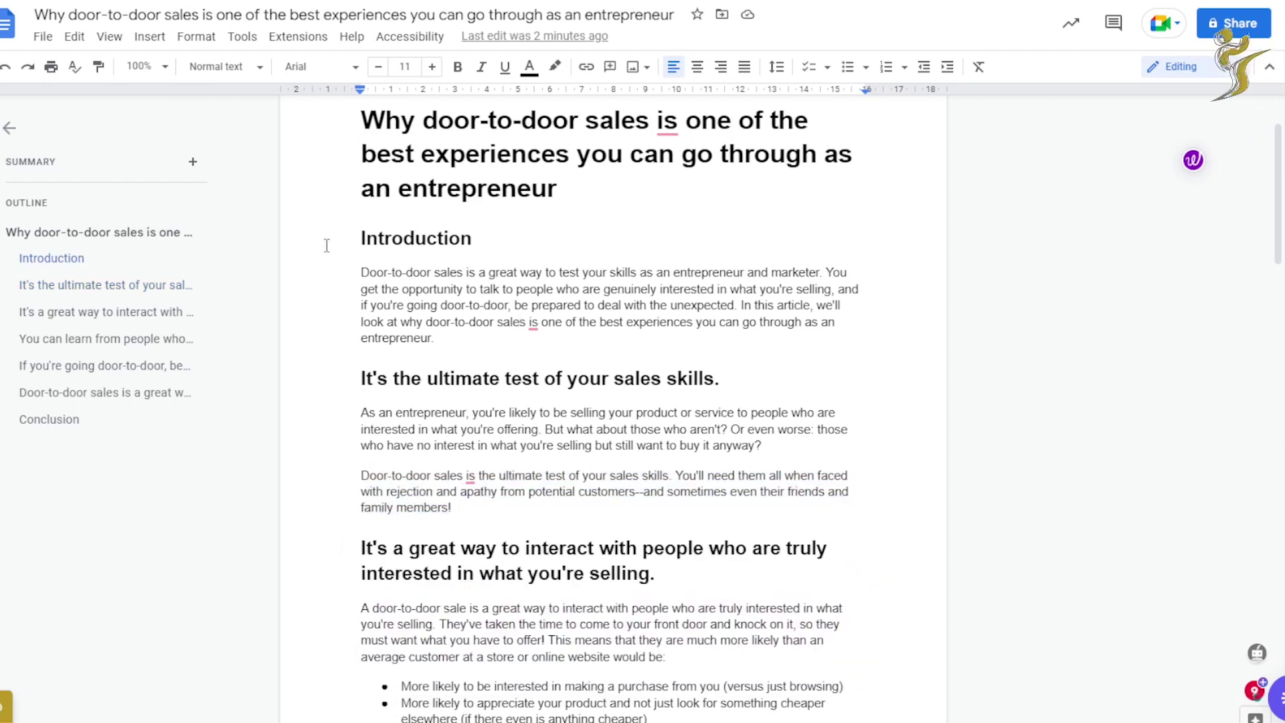
# Step: Select the text from the Introduction through 'family members!' in Google Docs
pyautogui.moveTo(362, 270); pyautogui.dragTo(656, 515)
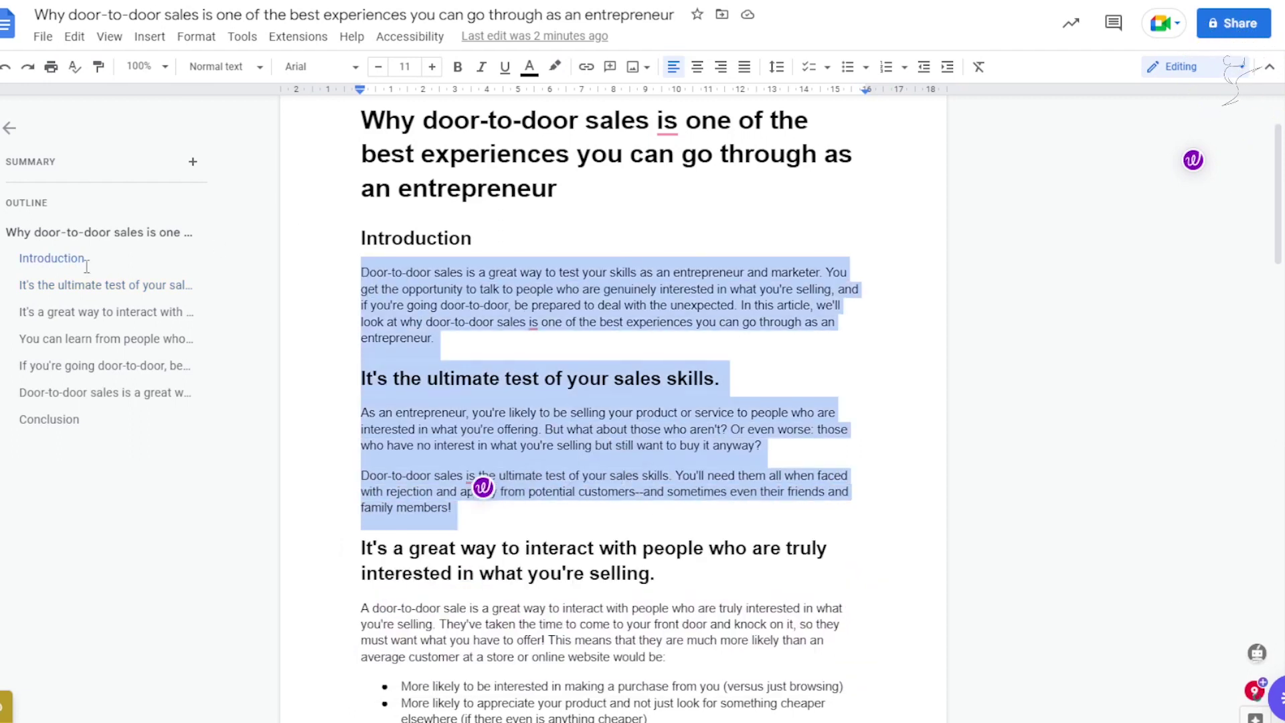
pyautogui.scroll(2, 468, 378)
pyautogui.scroll(-2, 469, 378)
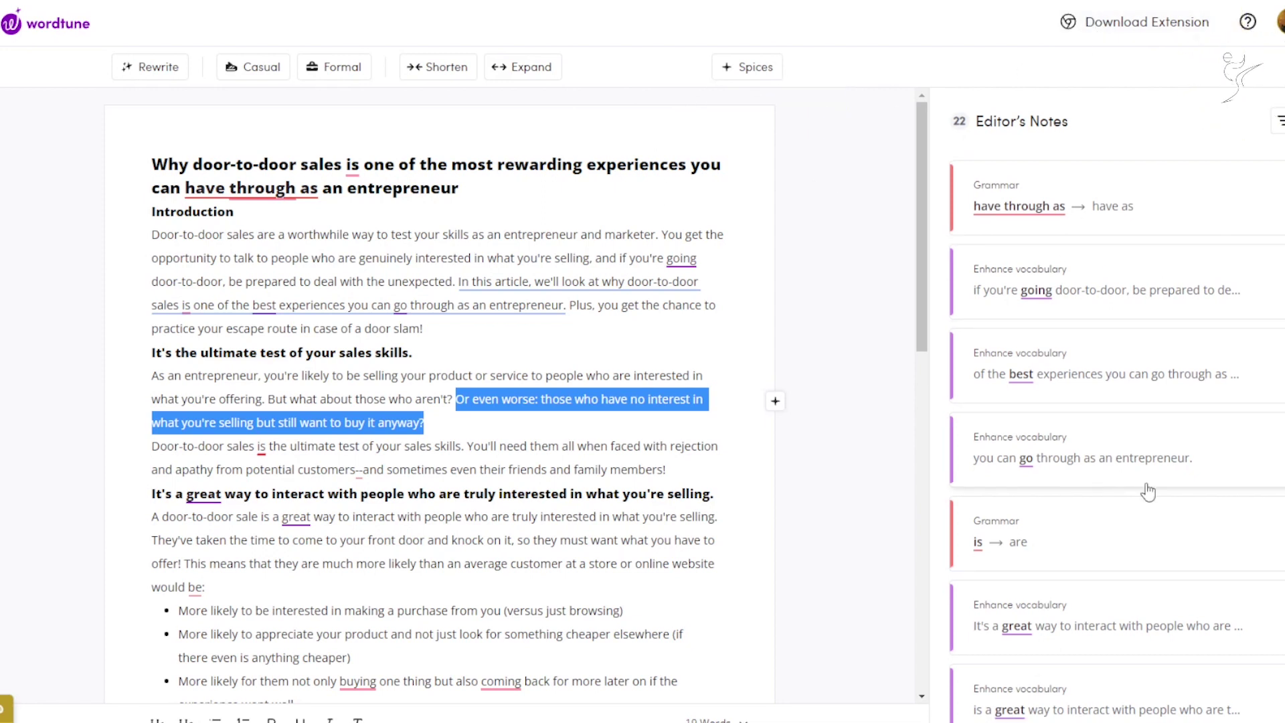
# Step: Scroll through the article and its Editor's Notes, then clear the sentence selection
pyautogui.scroll(-10, 1067, 487)
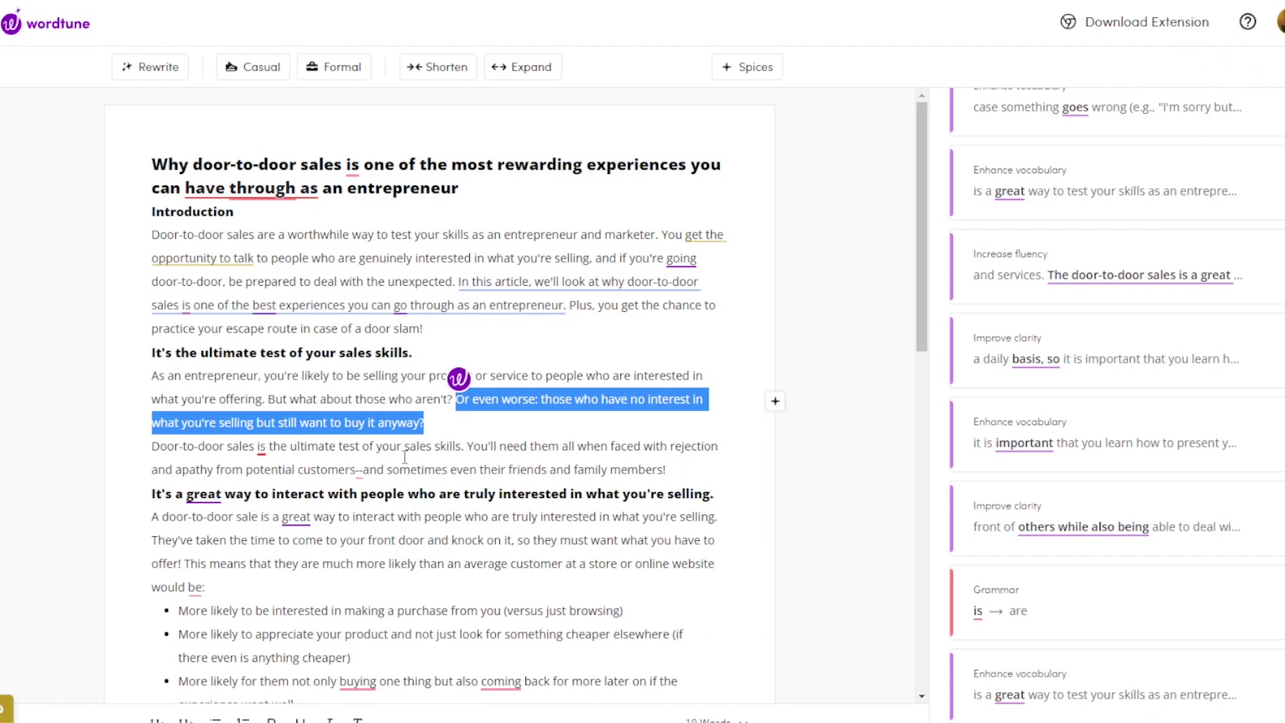
pyautogui.scroll(-2, 395, 459)
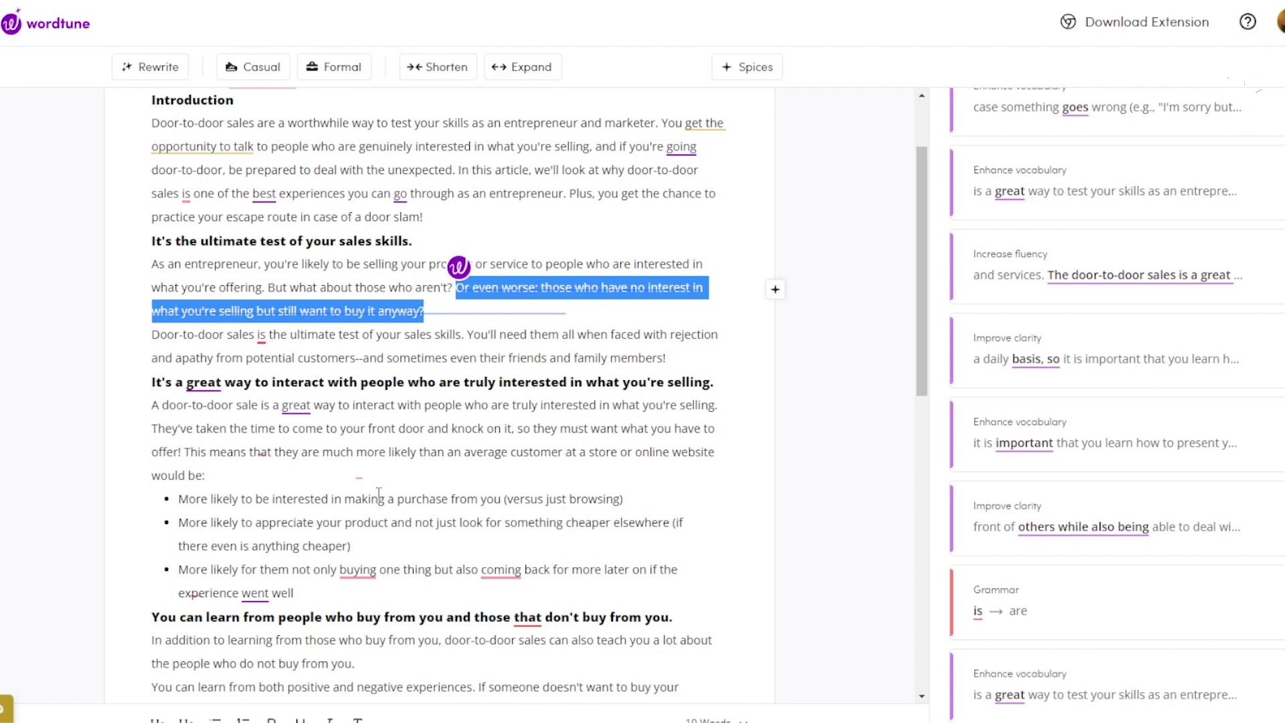
pyautogui.scroll(-10, 344, 520)
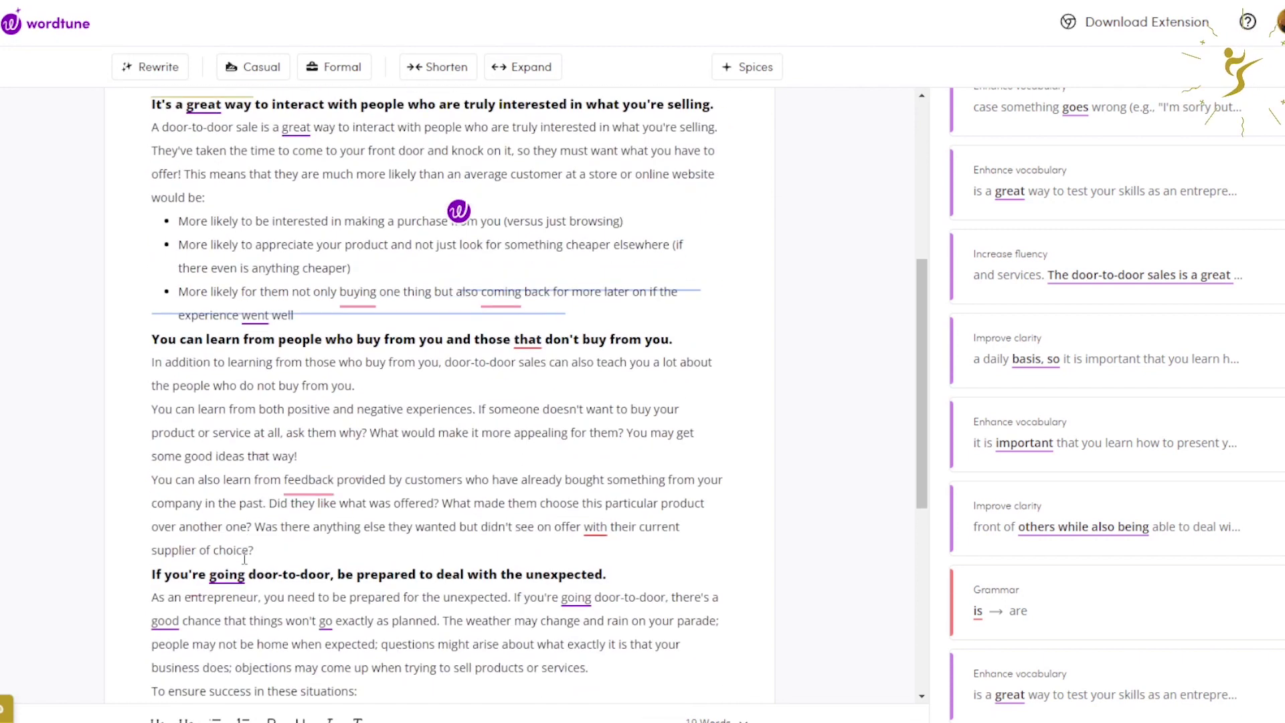
pyautogui.scroll(-3, 327, 538)
pyautogui.scroll(15, 314, 533)
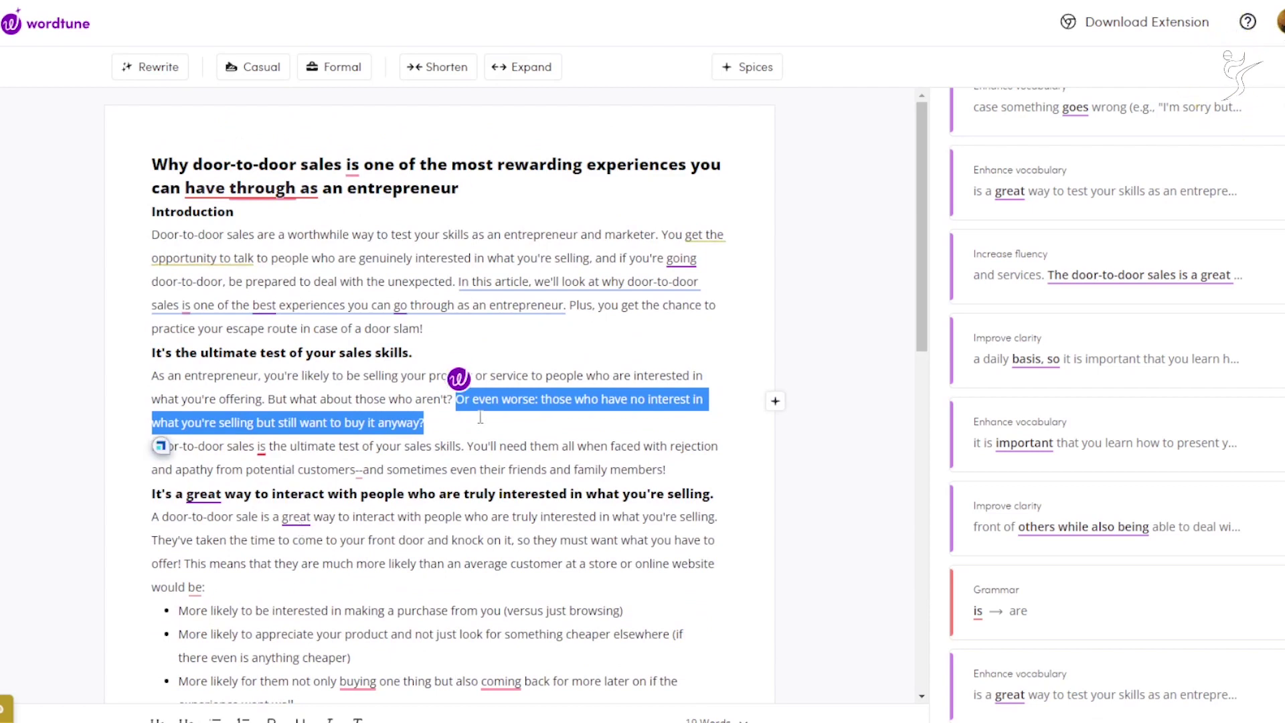
pyautogui.click(435, 440)
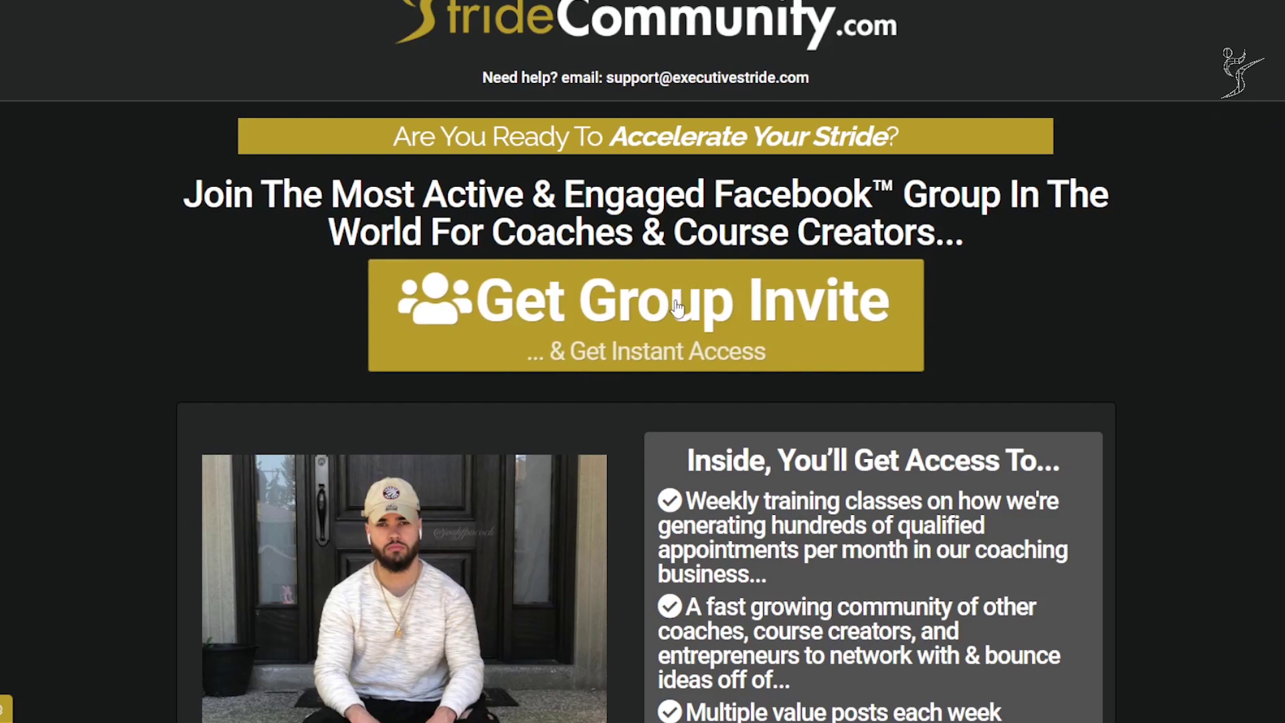
pyautogui.scroll(-1, 699, 379)
pyautogui.scroll(2, 730, 377)
pyautogui.scroll(-10, 703, 369)
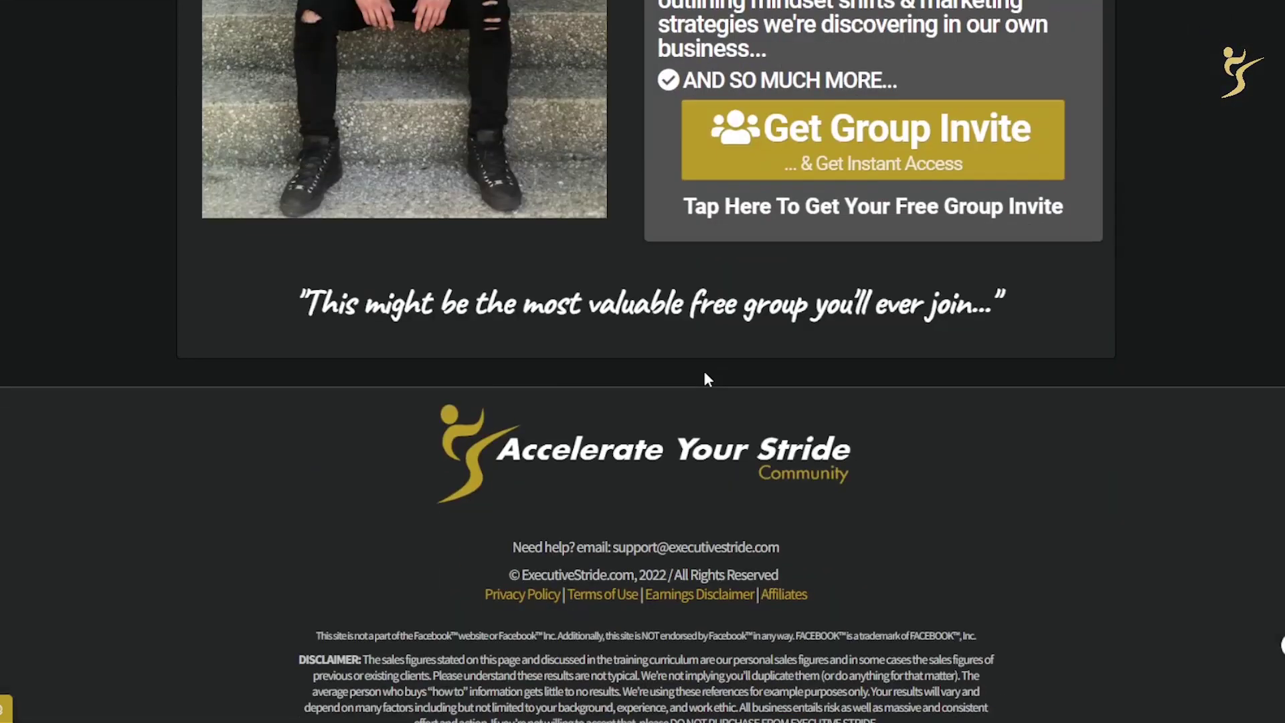
pyautogui.scroll(7, 678, 363)
pyautogui.scroll(5, 680, 362)
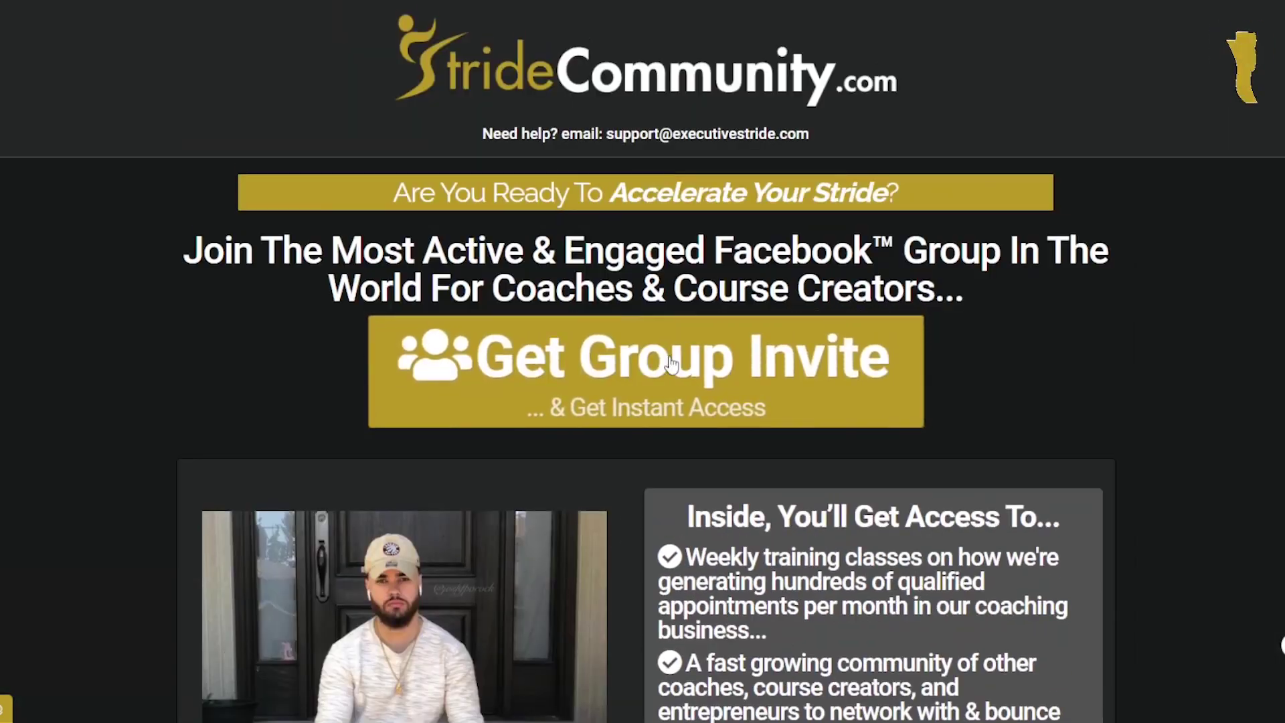
pyautogui.click(680, 362)
pyautogui.click(932, 76)
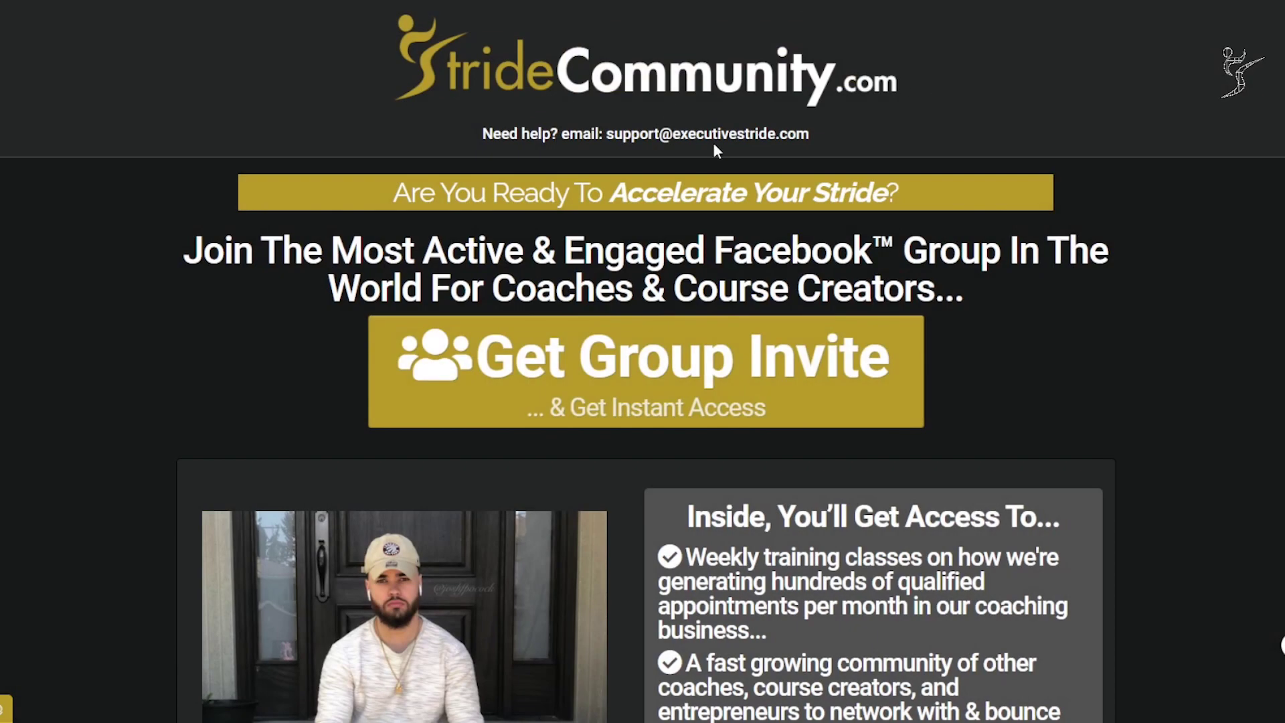